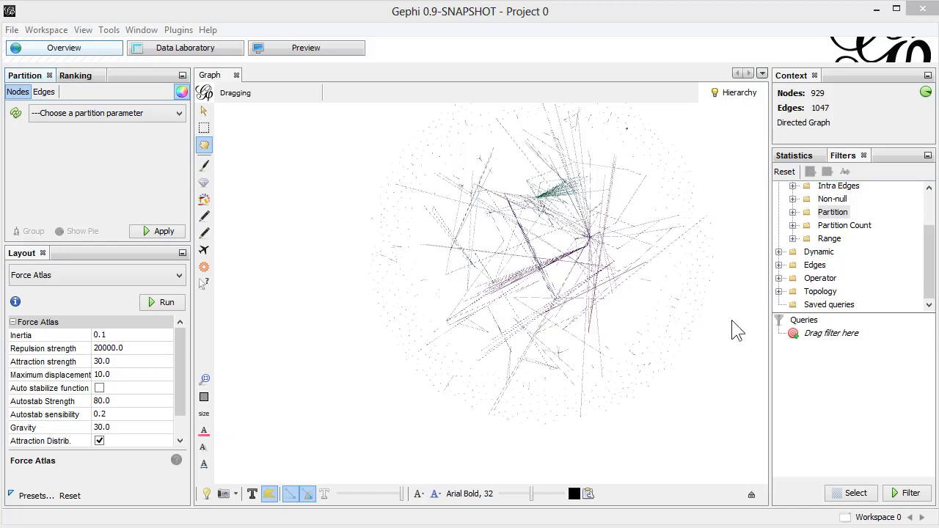
Step: Add a Partition Count filter on Modularity Class to the filter queries
left_click_drag(623, 200, 546, 234)
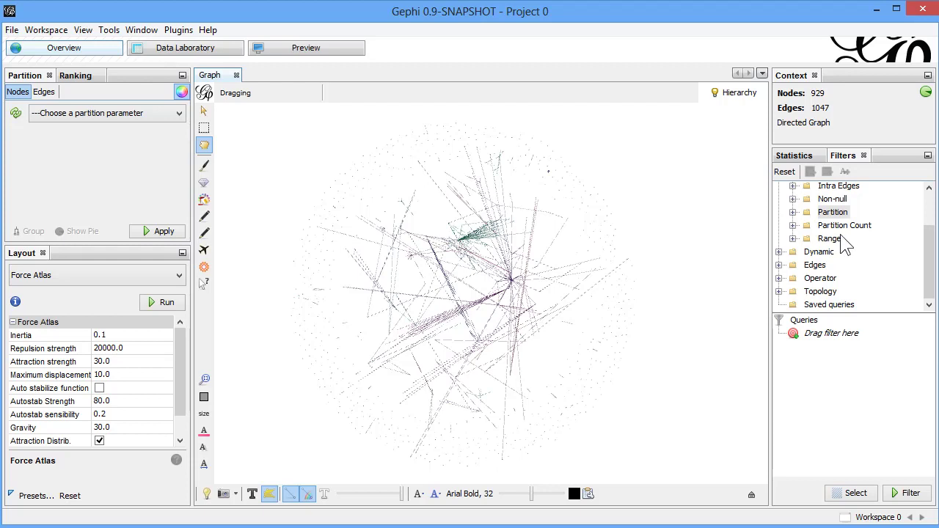
left_click(794, 155)
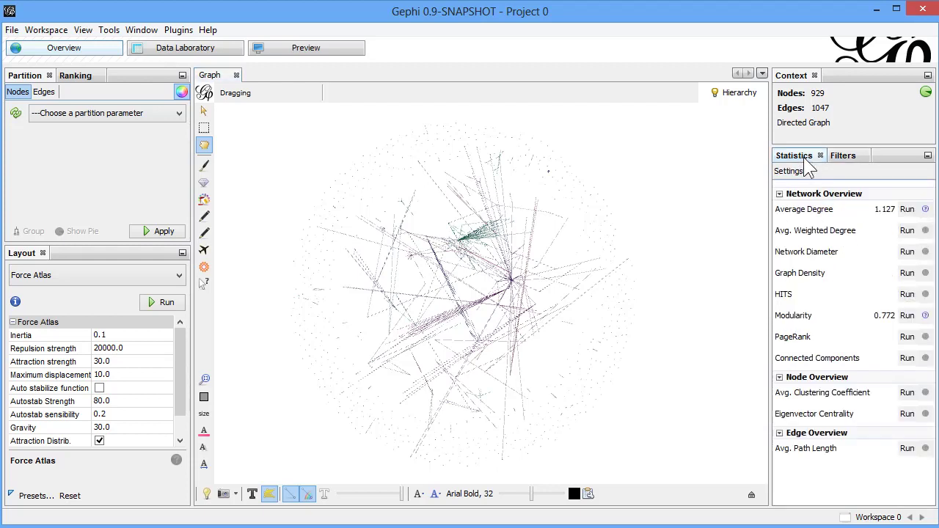
left_click(843, 155)
double_click(837, 211)
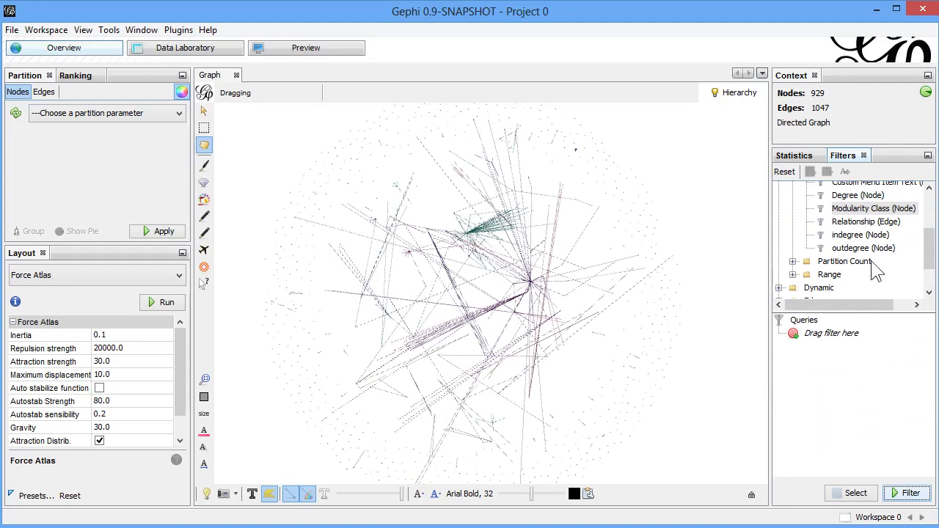
left_click(800, 272)
left_click(792, 261)
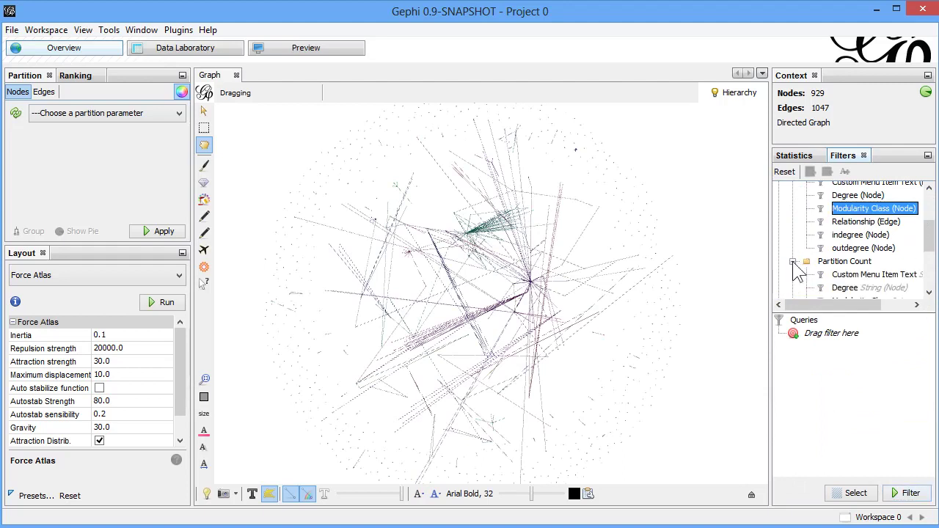
left_click(882, 253)
double_click(883, 256)
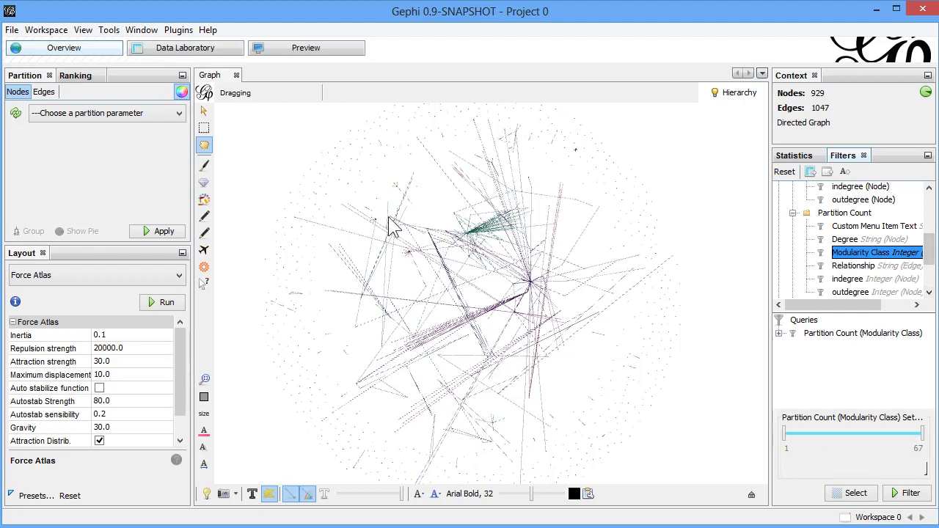
Step: Filter the graph with a minimum Modularity Class partition count of 4, and reapply the filter with a minimum of 3
left_click(786, 436)
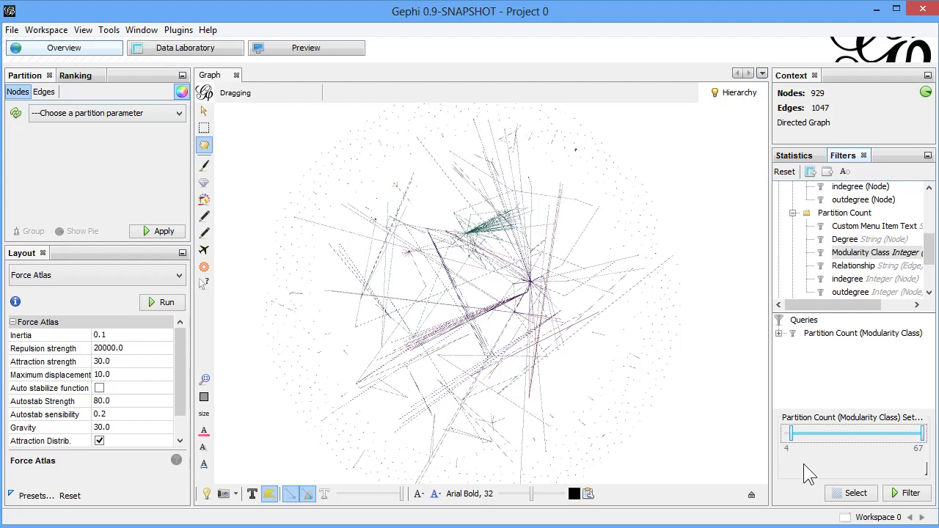
left_click(917, 496)
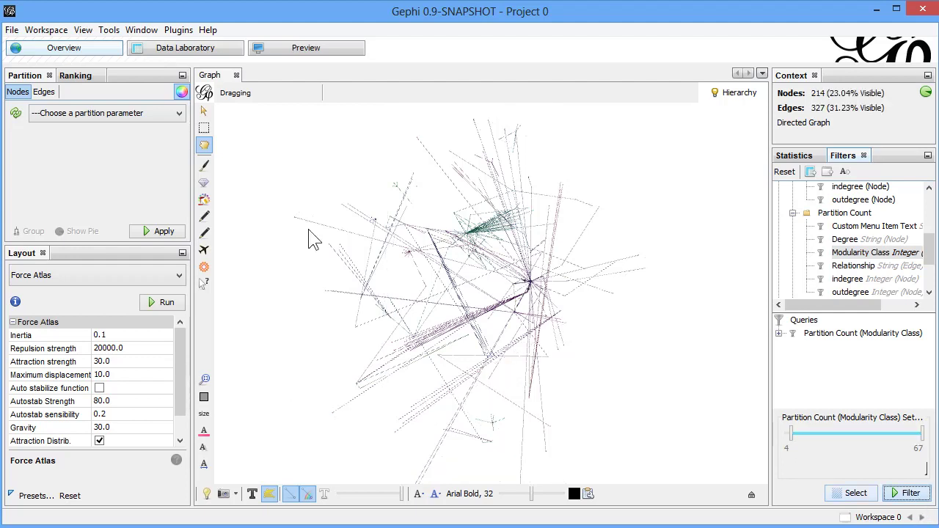
left_click(790, 432)
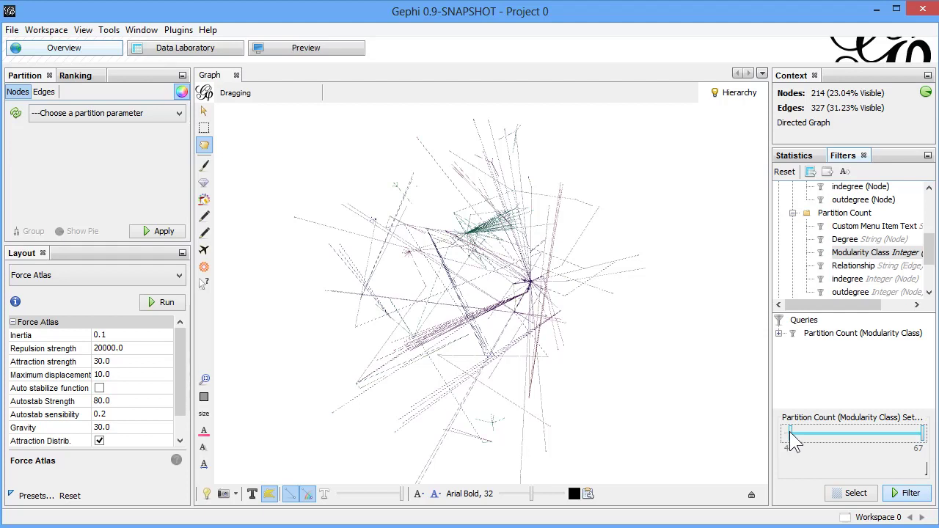
left_click_drag(789, 432, 788, 431)
left_click(910, 496)
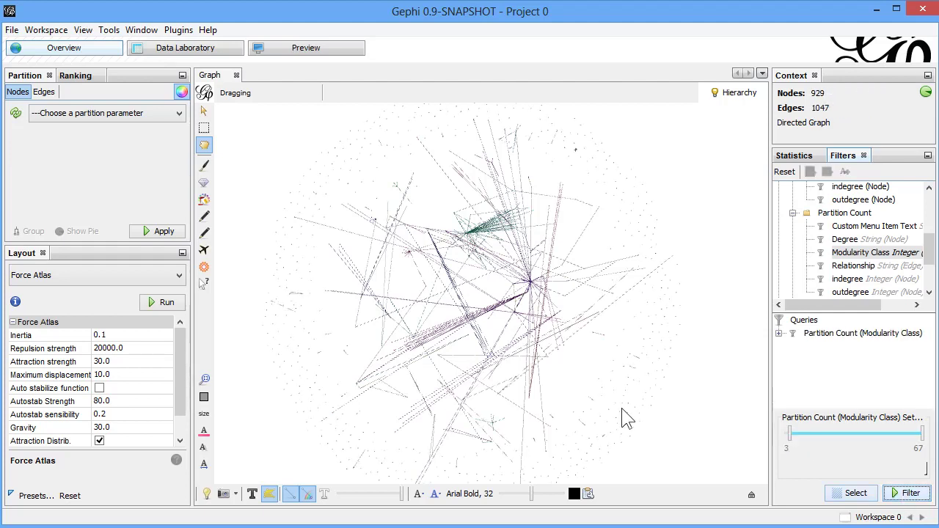
left_click(917, 498)
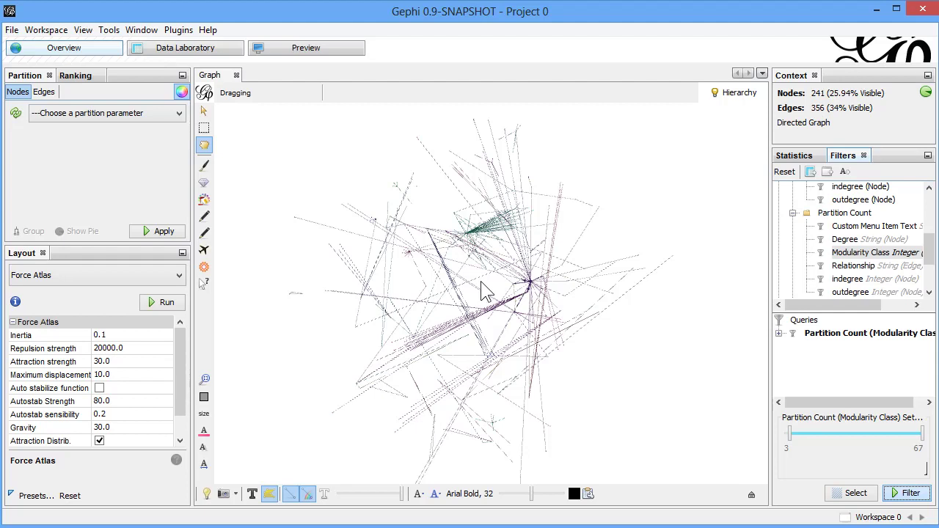
Step: Examine the filtered graph's remaining nodes and clusters, both up close and as a whole
scroll(496, 294, "up", 3)
scroll(496, 289, "up", 5)
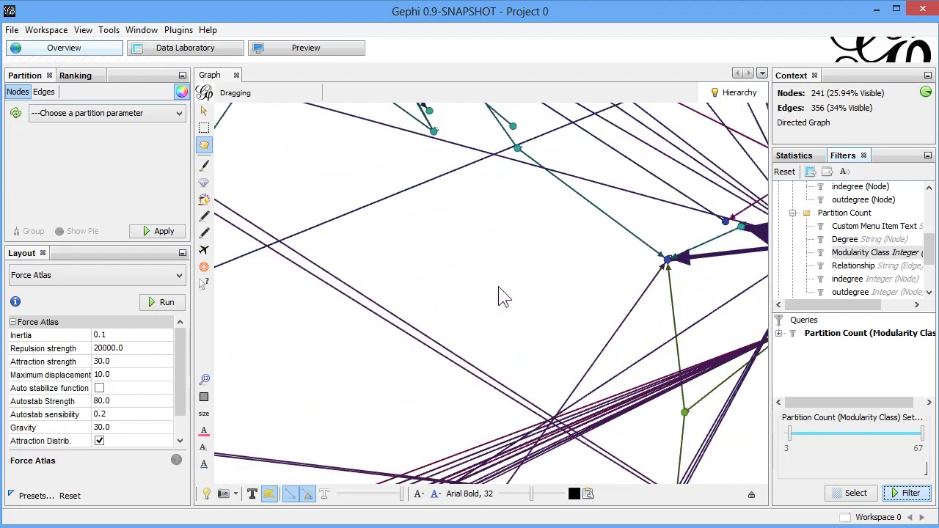
scroll(498, 286, "down", 8)
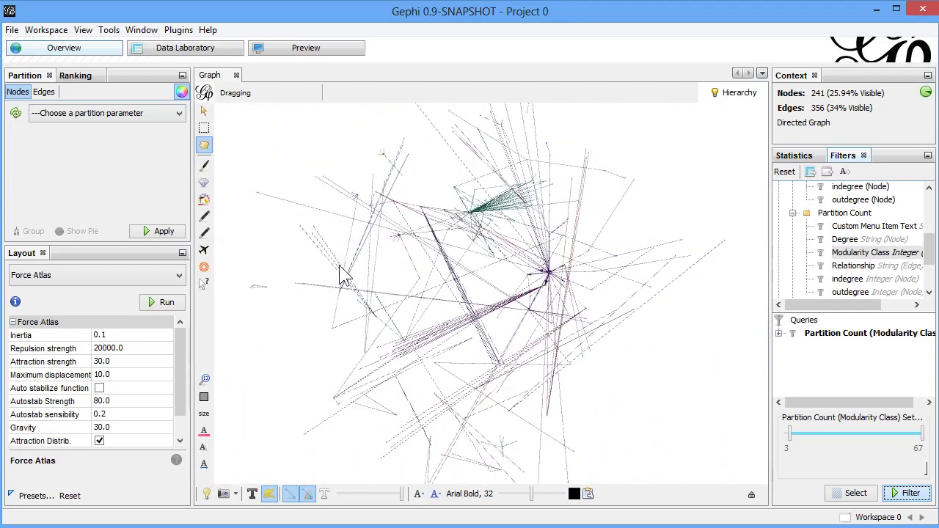
scroll(491, 266, "up", 3)
scroll(470, 298, "down", 3)
scroll(463, 305, "up", 3)
scroll(440, 271, "up", 4)
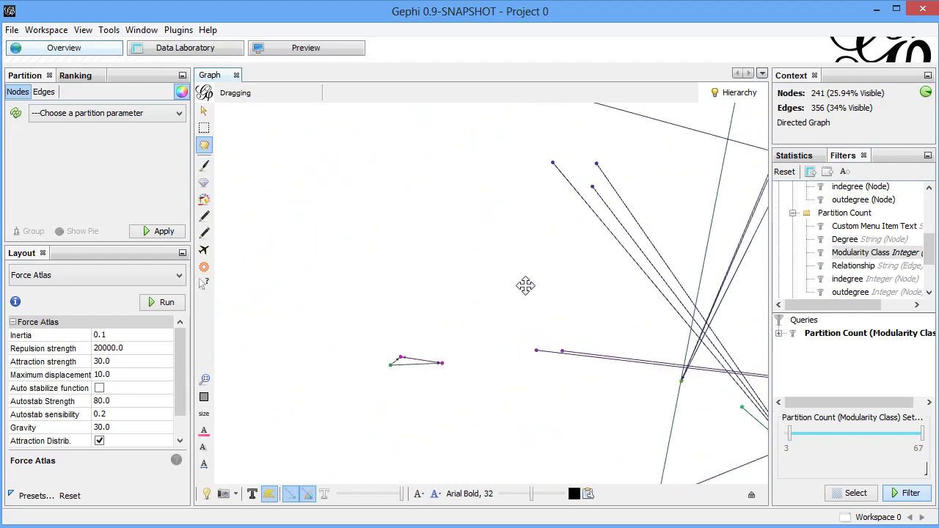
scroll(558, 330, "up", 8)
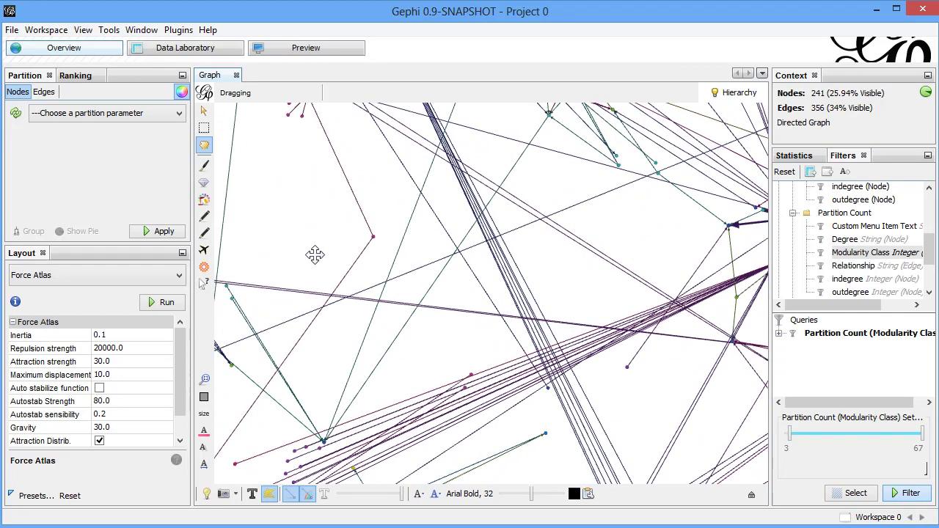
scroll(381, 213, "down", 8)
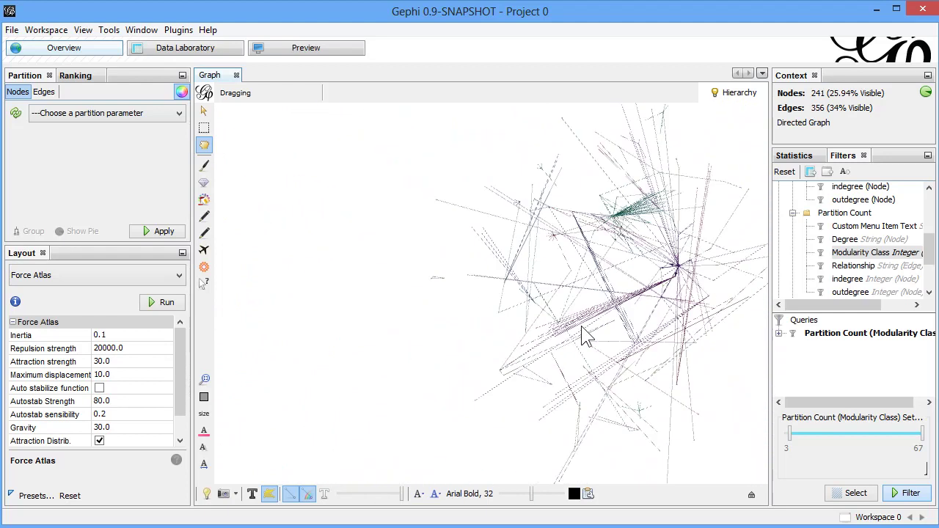
mouse_move(658, 297)
left_mouse_down()
mouse_move(587, 242)
mouse_move(611, 272)
mouse_move(646, 286)
left_mouse_up()
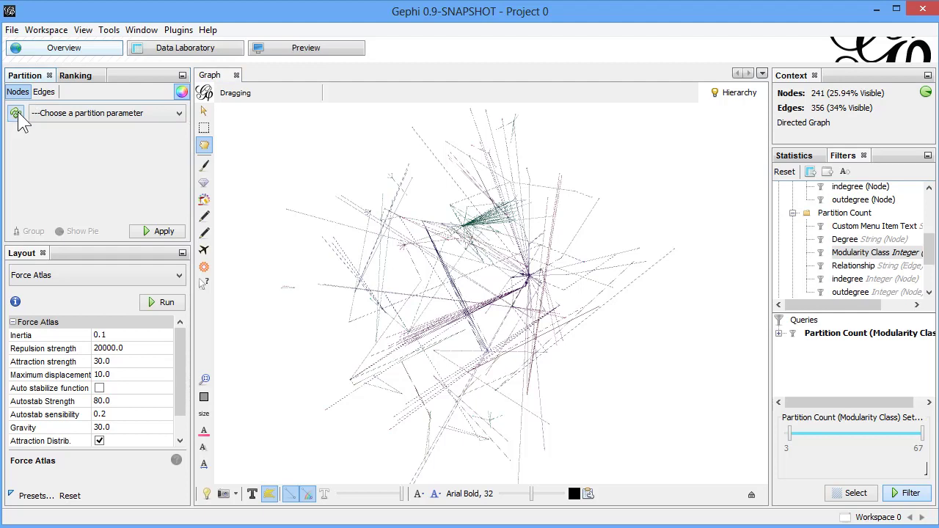
Step: Color the nodes by the Modularity Class partition and inspect the recolored clusters
left_click(60, 114)
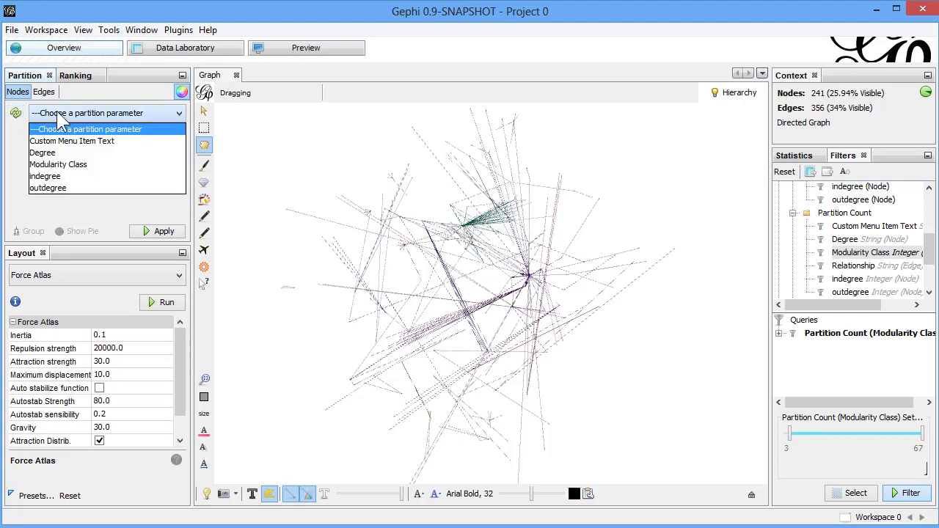
left_click(71, 166)
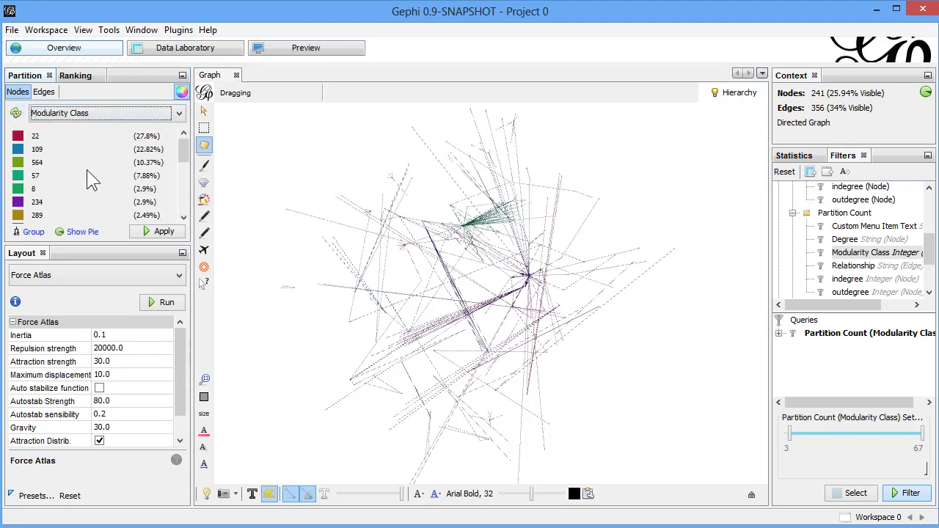
scroll(186, 177, "down", 1)
left_click_drag(185, 176, 186, 151)
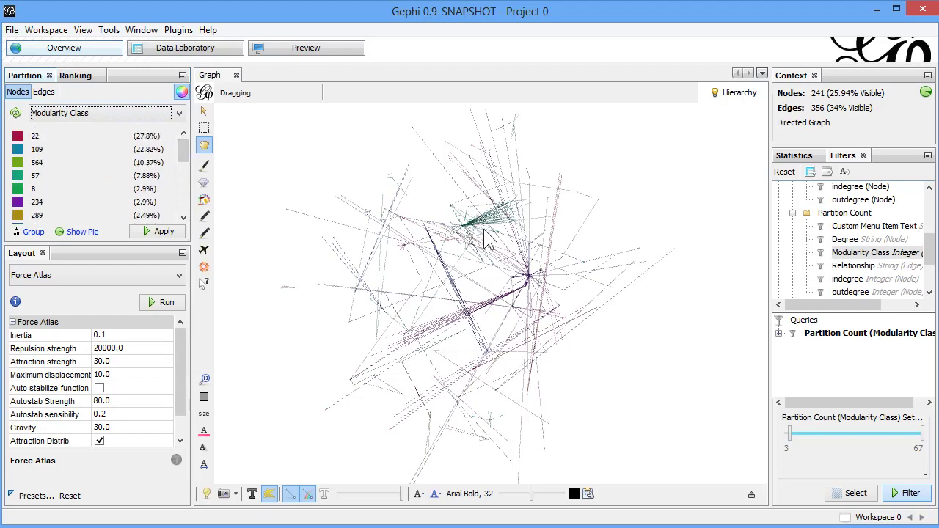
left_click(158, 231)
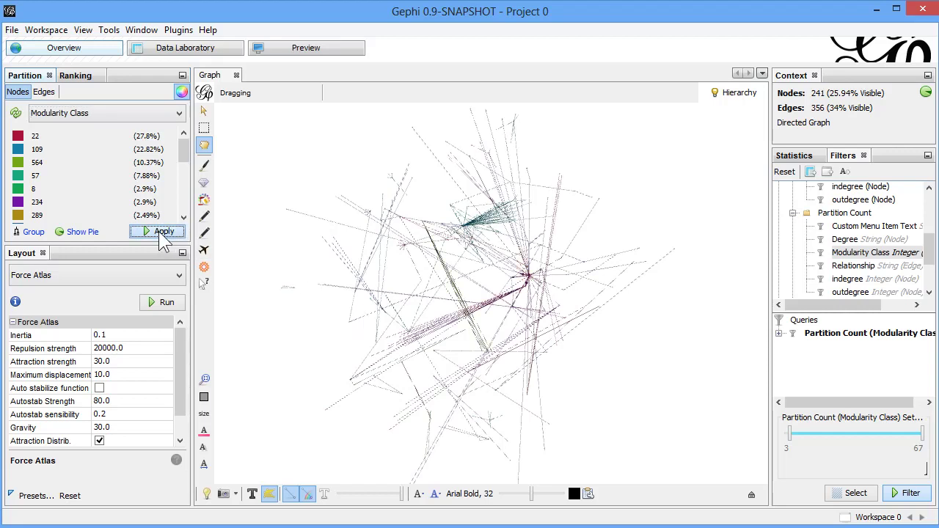
scroll(472, 359, "up", 10)
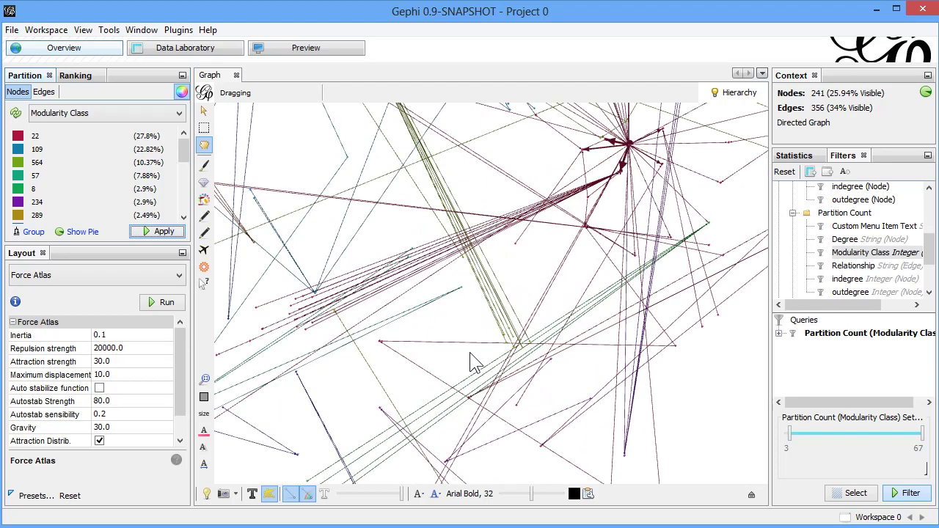
scroll(472, 359, "down", 10)
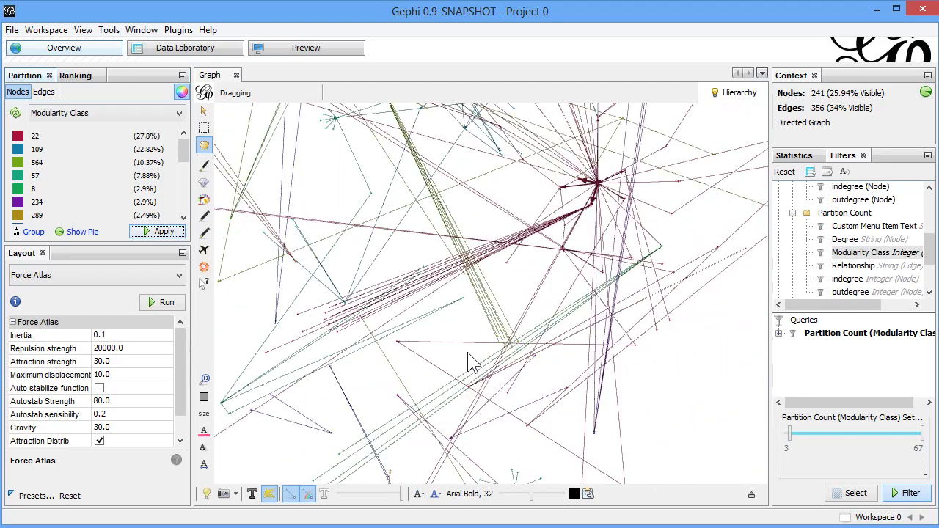
scroll(518, 354, "up", 5)
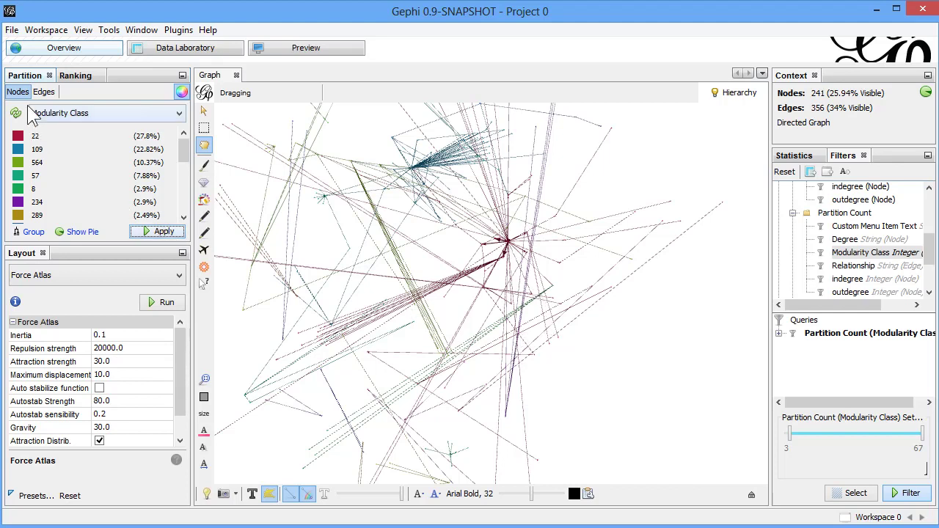
Step: Rank node size by Modularity Class with a minimum size of 10 and a maximum size of 150
left_click(79, 75)
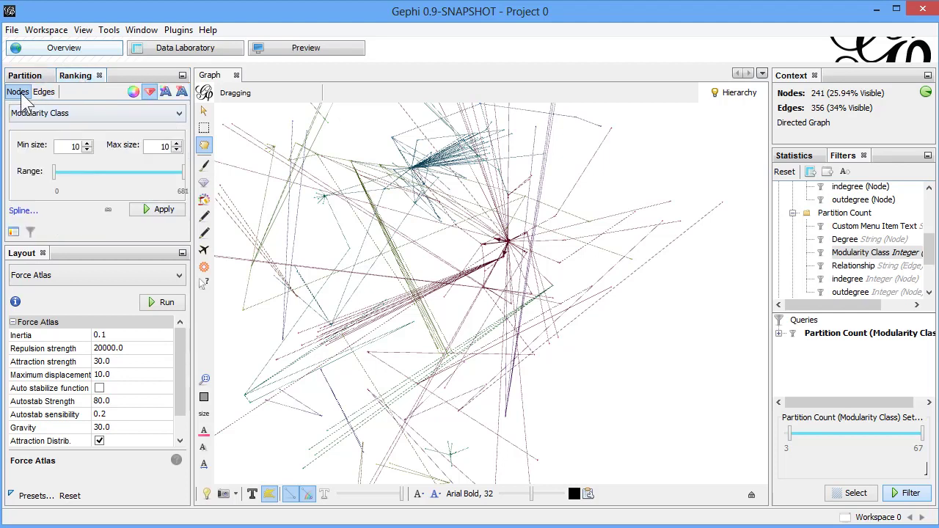
left_click(37, 113)
left_click(42, 160)
double_click(178, 152)
left_click(165, 212)
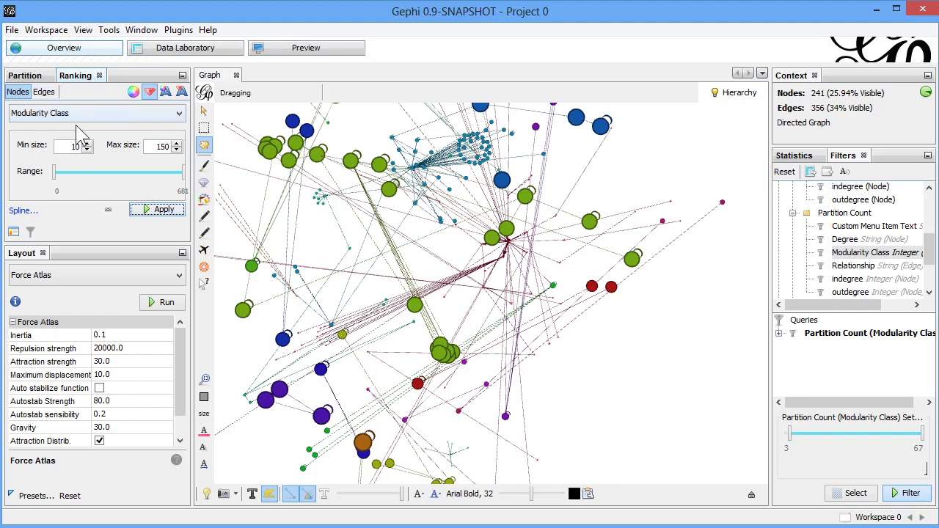
Step: Set the node size ranking's minimum to 5 and maximum to 200, apply both, and view the whole graph
double_click(71, 147)
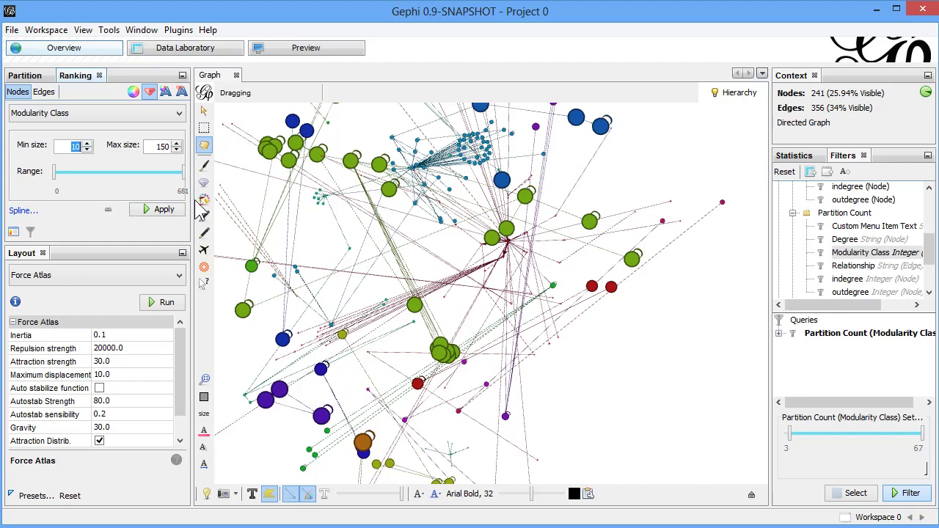
left_click(157, 213)
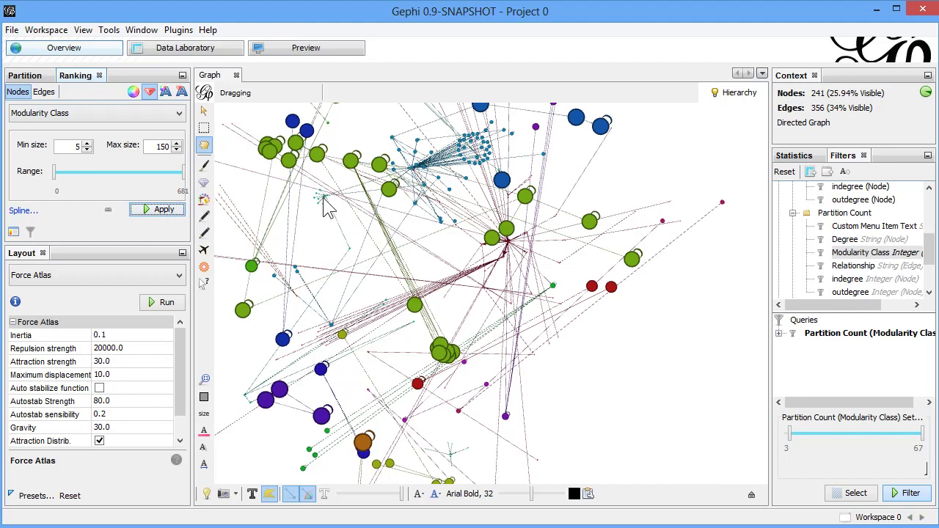
double_click(163, 146)
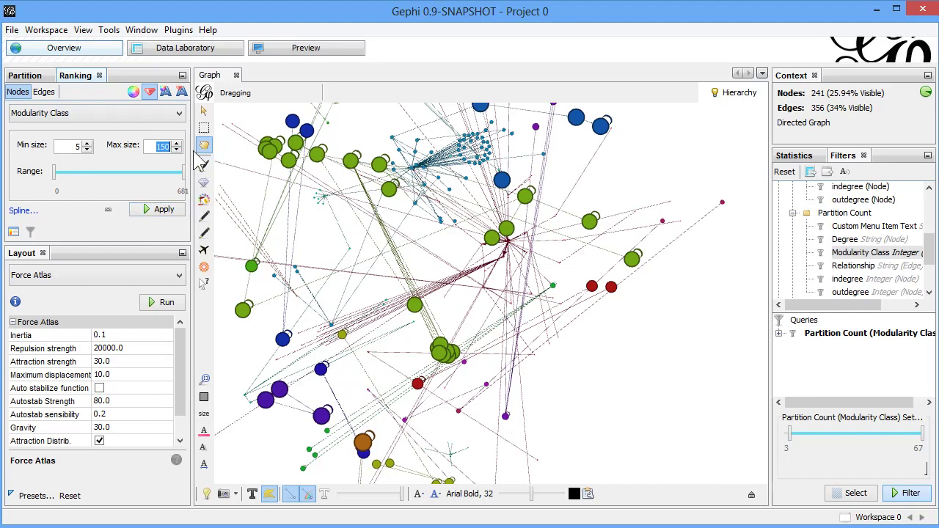
left_click(170, 212)
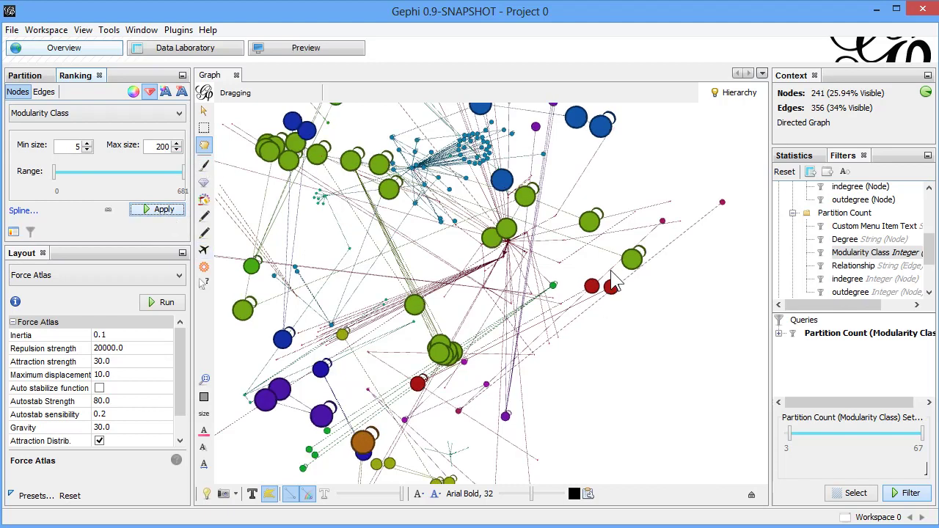
left_click_drag(473, 205, 503, 232)
scroll(375, 325, "down", 1)
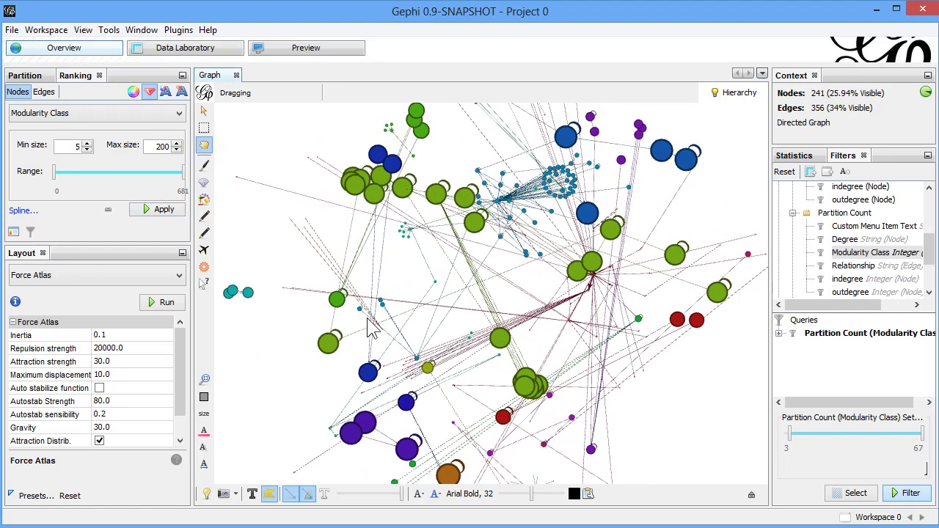
scroll(371, 328, "down", 2)
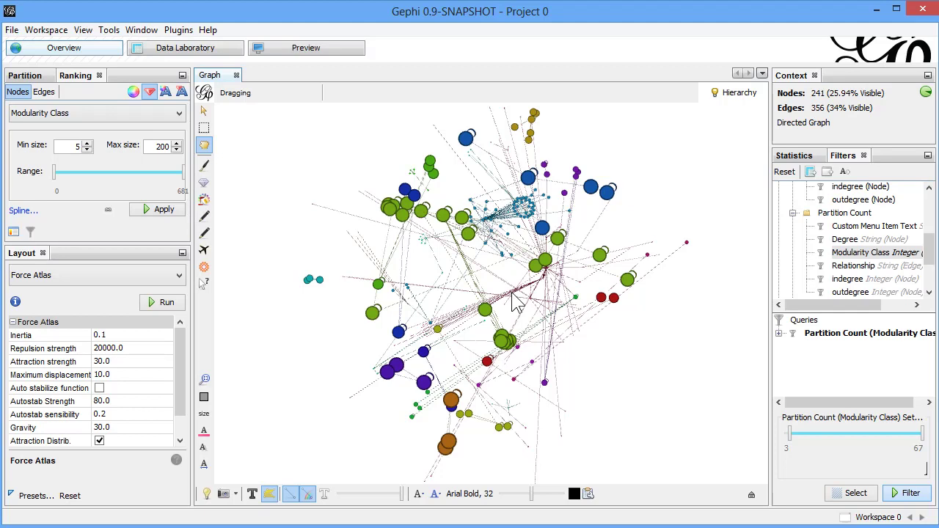
Step: Rank node size by InDegree, using the same 5 to 200 size range
left_click(169, 113)
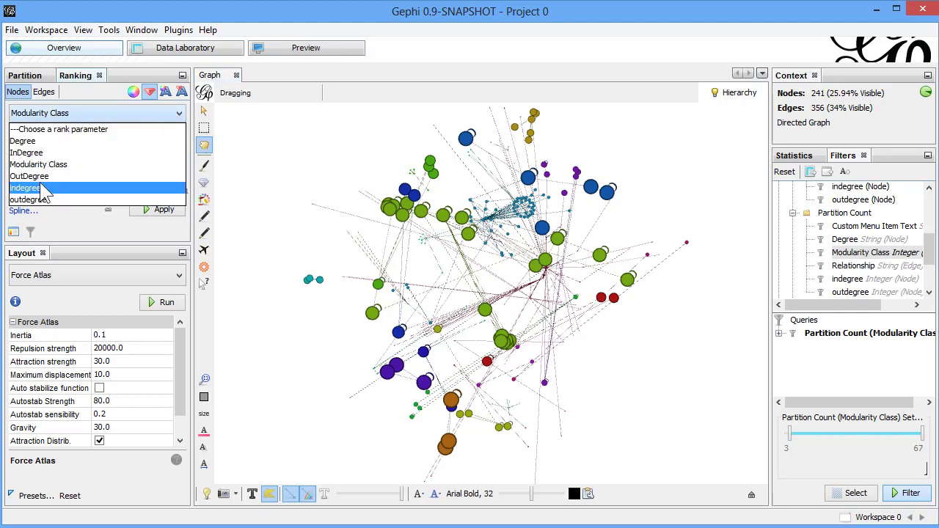
left_click(42, 152)
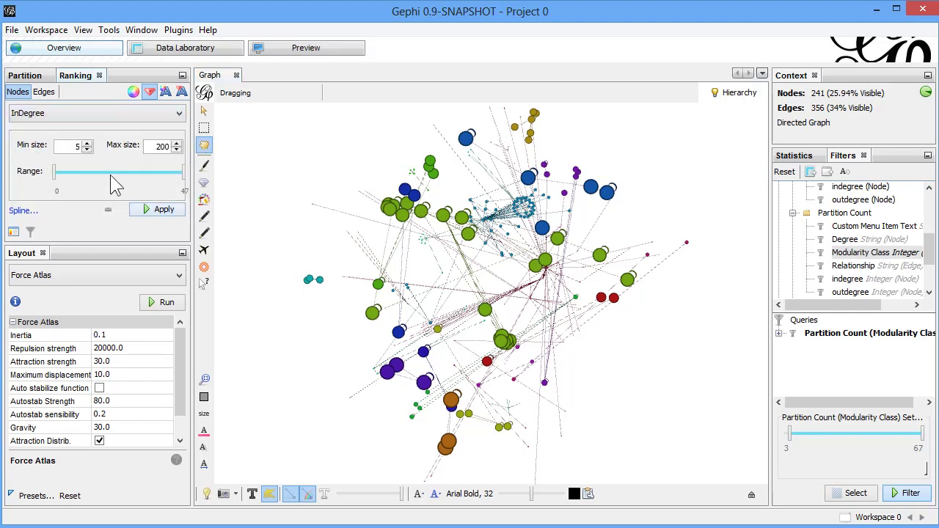
left_click(156, 213)
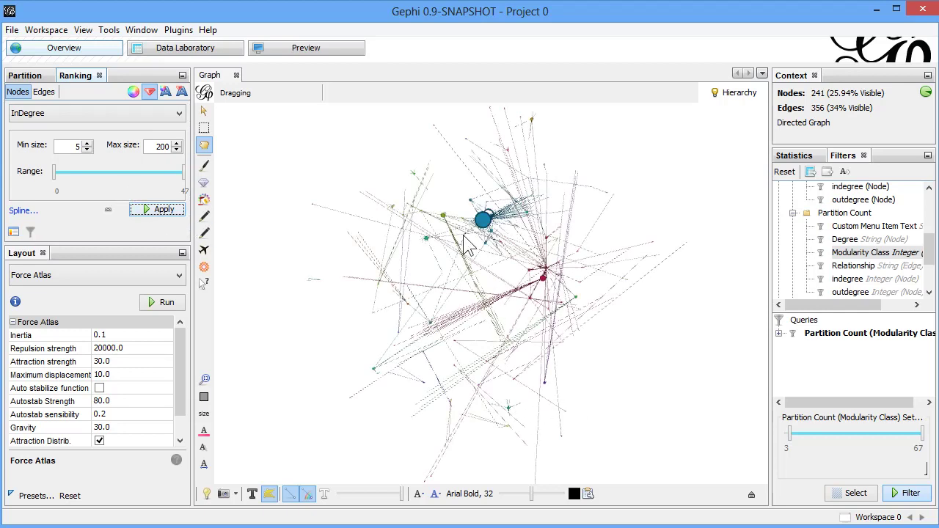
Step: Rank node size by OutDegree, using a minimum size of 5 and a maximum of 200
left_click(73, 114)
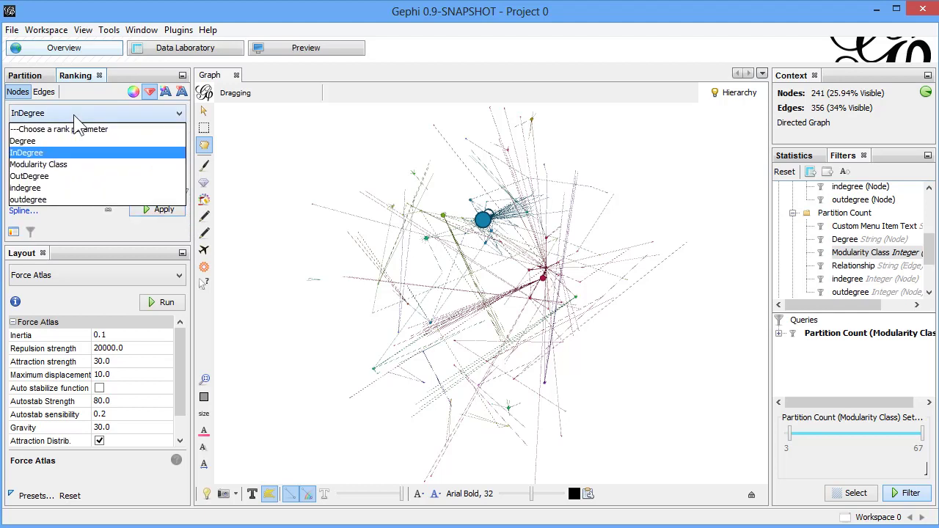
left_click(48, 175)
left_click(157, 213)
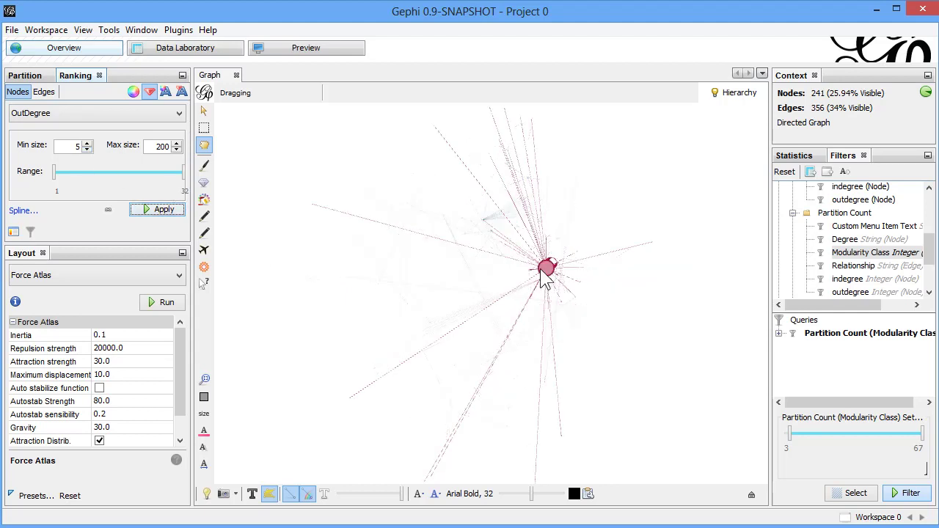
Step: Raise the OutDegree ranking's minimum node size to 30, then to 50, applying each value
left_click(74, 146)
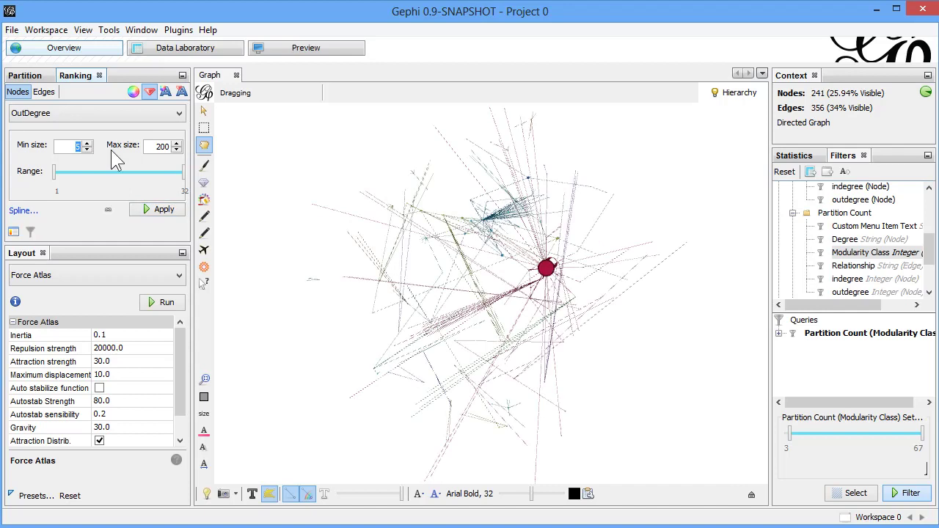
type("30")
left_click(160, 211)
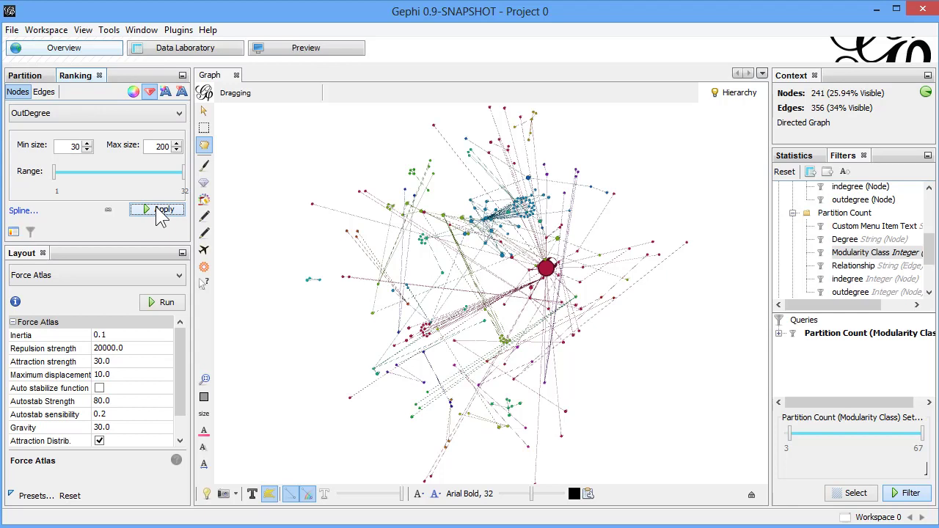
left_click(75, 146)
type("50")
left_click(160, 210)
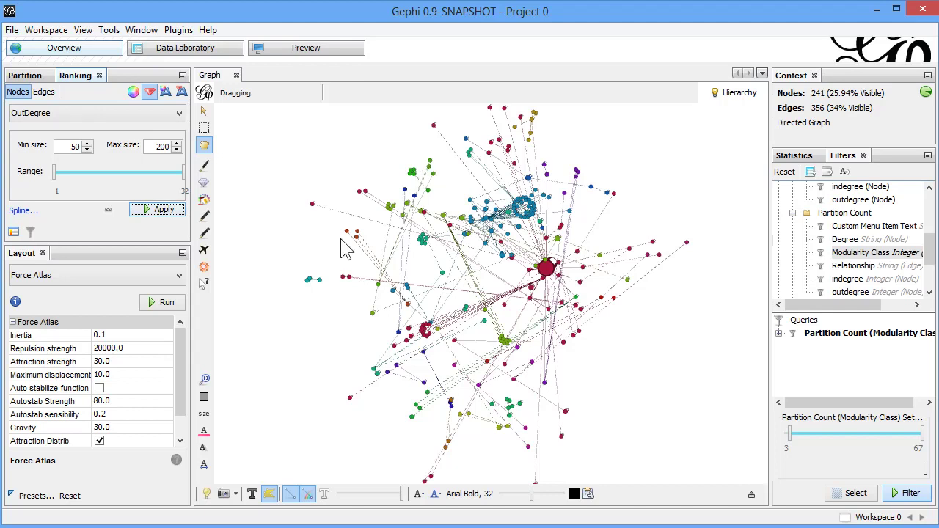
Step: Rank node size by Modularity Class with a minimum size of 50 and a maximum of 200
left_click(61, 124)
left_click(55, 163)
left_click(144, 212)
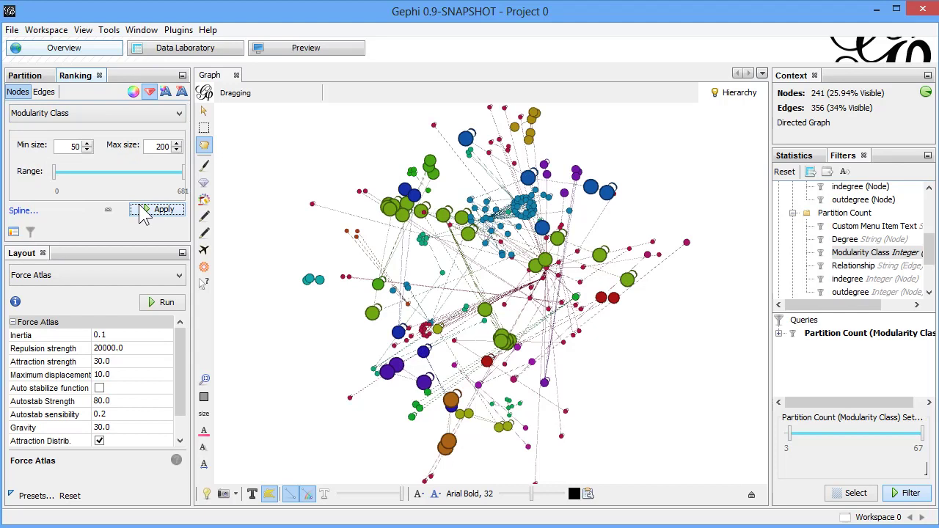
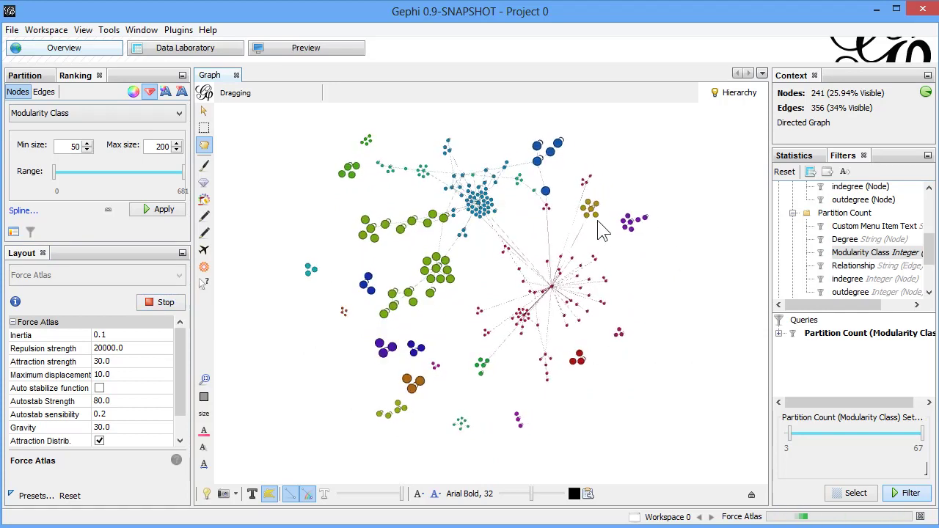
Step: Stop the running Force Atlas layout and look over the arrangement of the modularity clusters
left_click(174, 304)
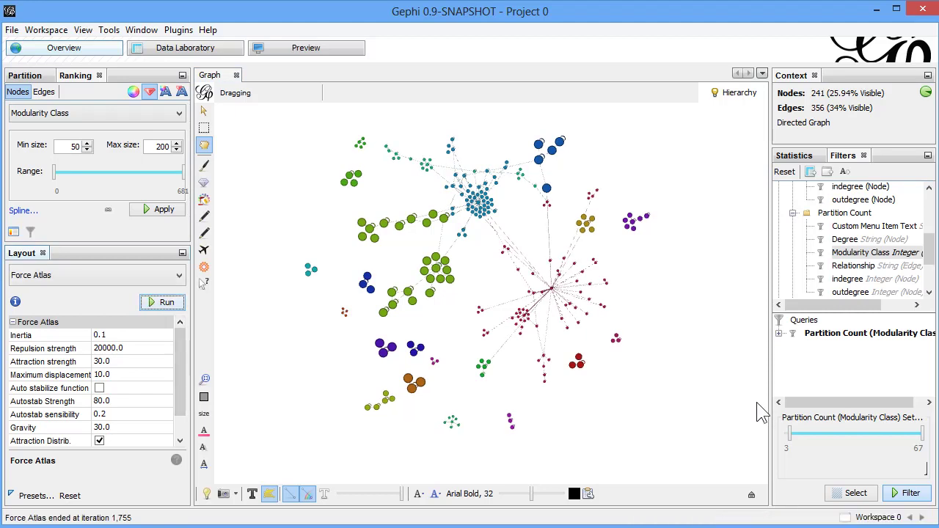
scroll(655, 387, "up", 5)
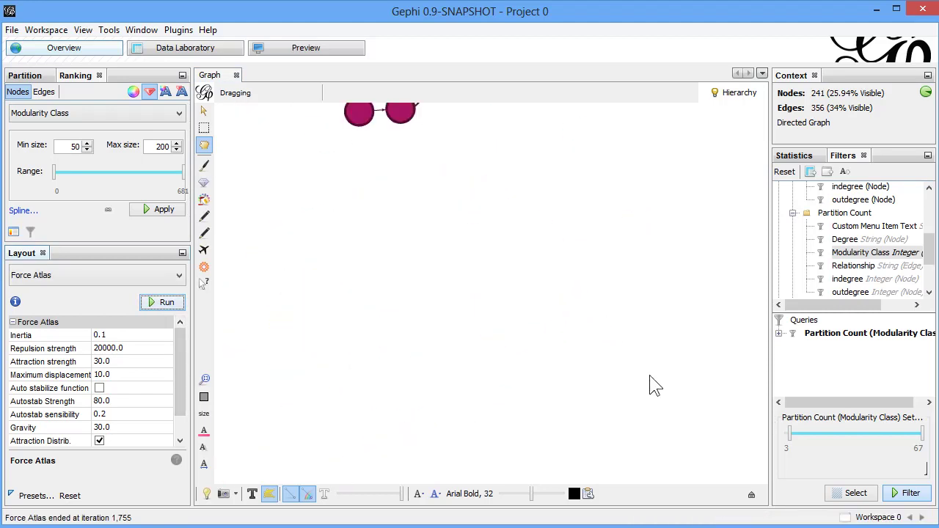
scroll(656, 386, "down", 5)
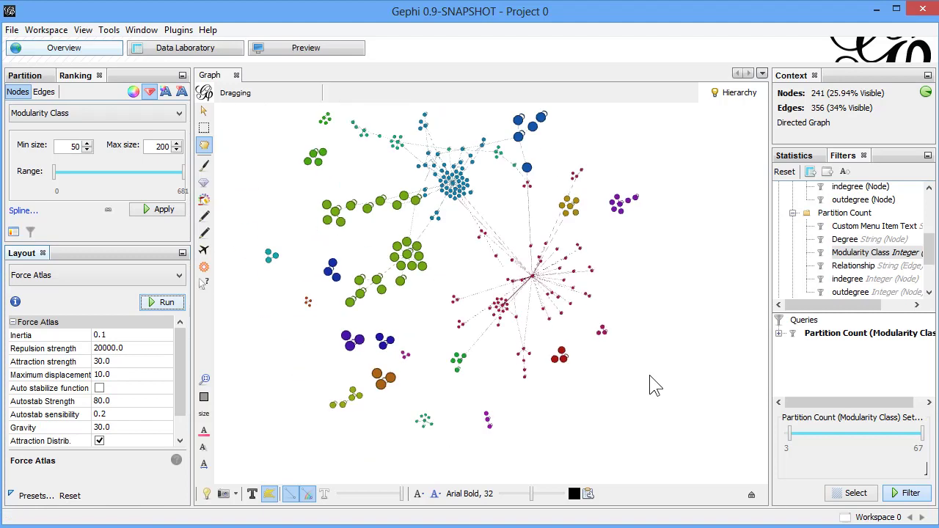
scroll(655, 386, "down", 1)
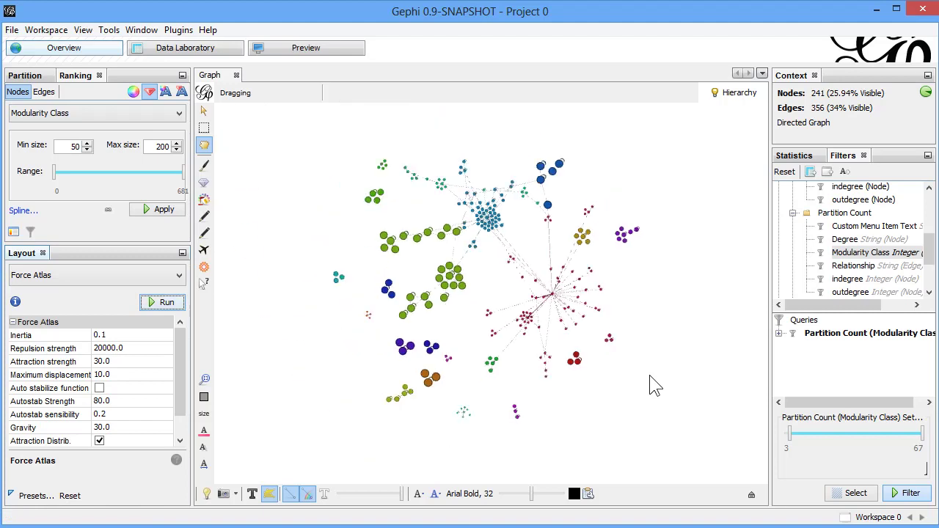
scroll(436, 297, "up", 3)
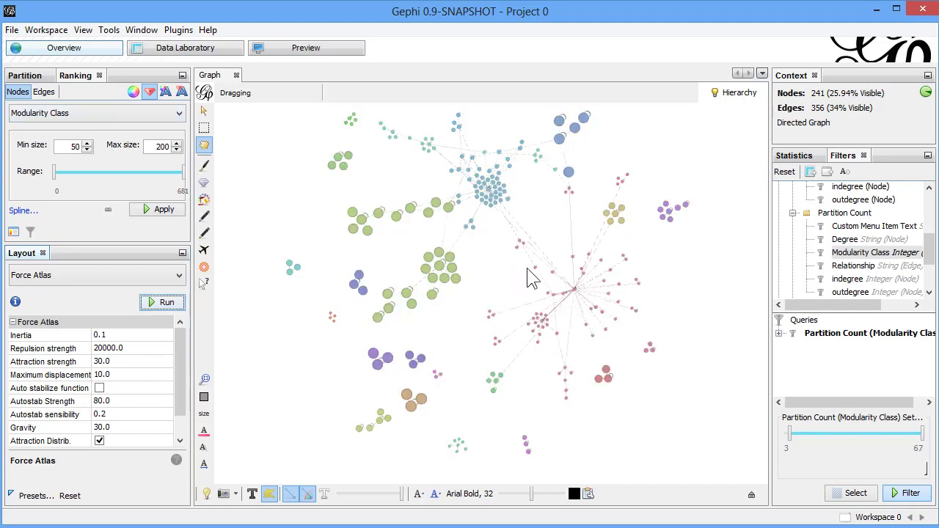
left_click_drag(504, 252, 504, 247)
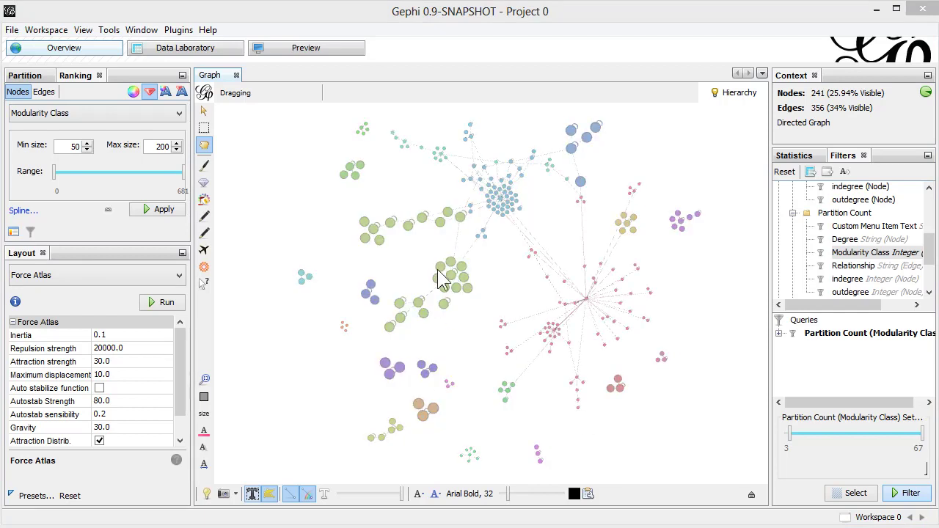
Step: Show the node labels, enlarge their text, and toggle them off and on to compare
left_click(252, 497)
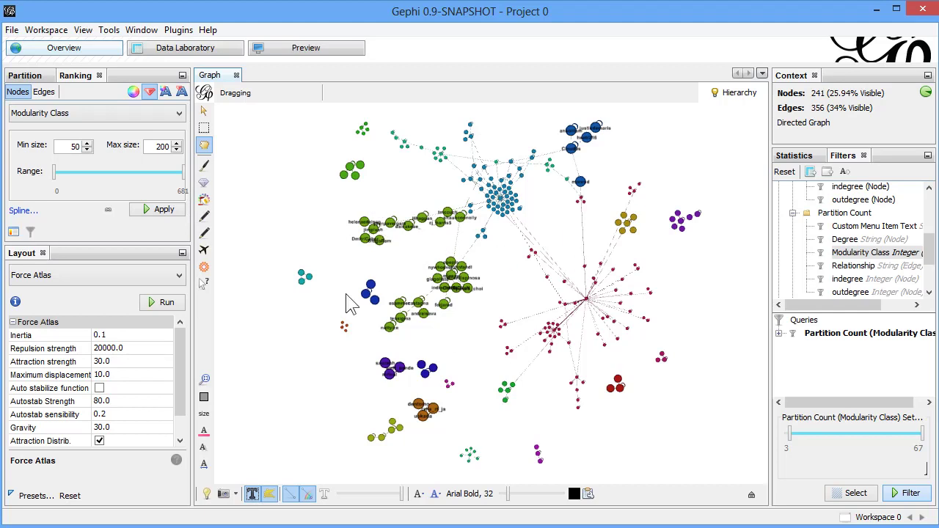
left_click_drag(503, 495, 524, 497)
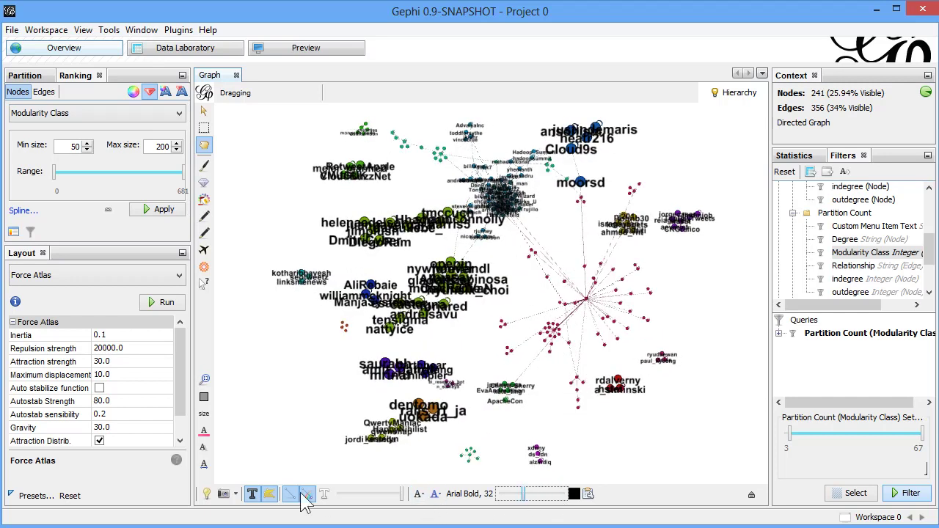
left_click(252, 494)
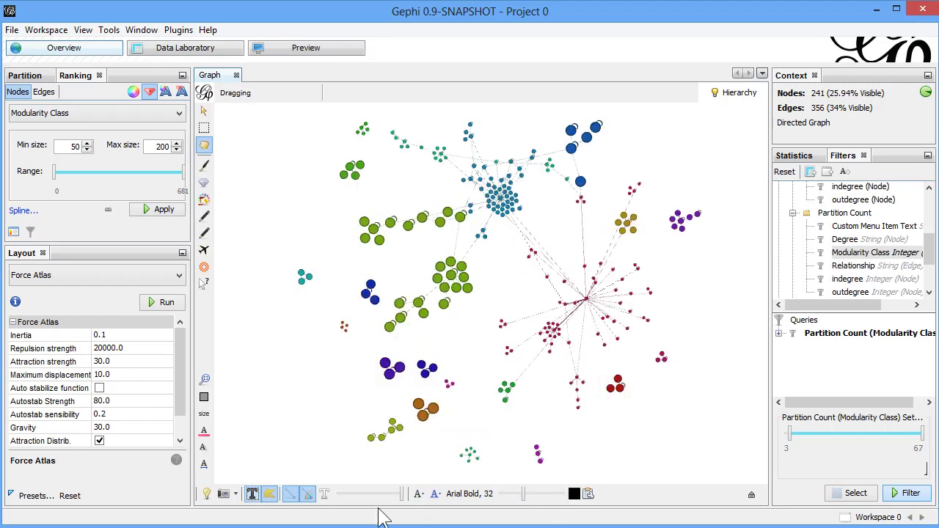
left_click(252, 494)
Step: Try the Fixed size mode for the node labels, then restore label sizes proportional to their nodes
left_click(435, 494)
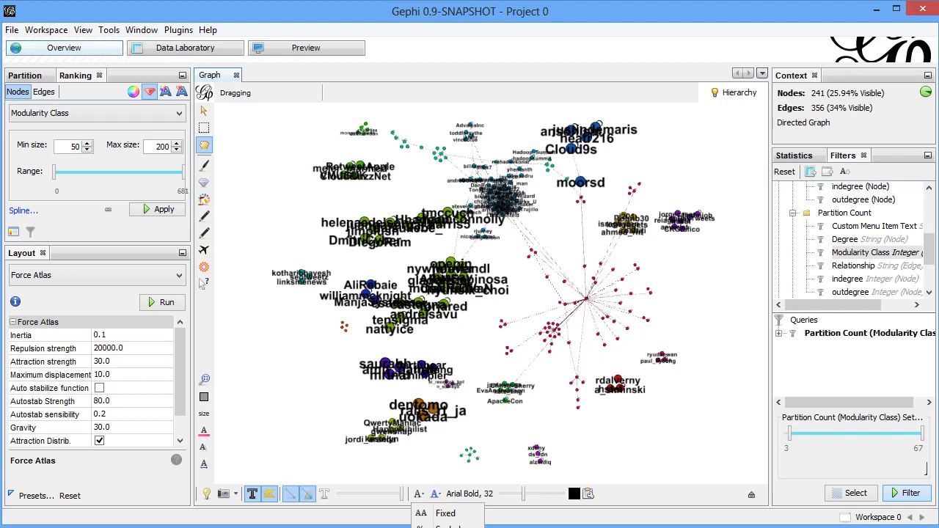
left_click(456, 521)
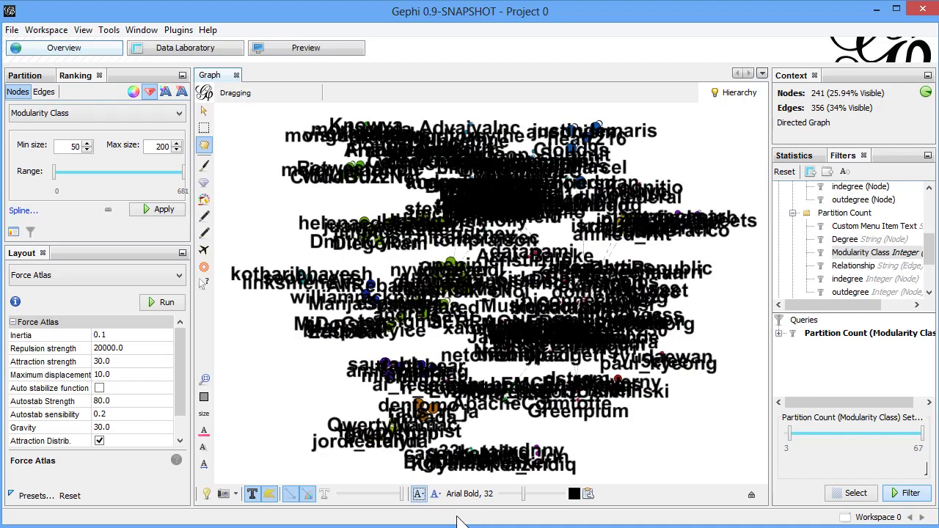
left_click(419, 494)
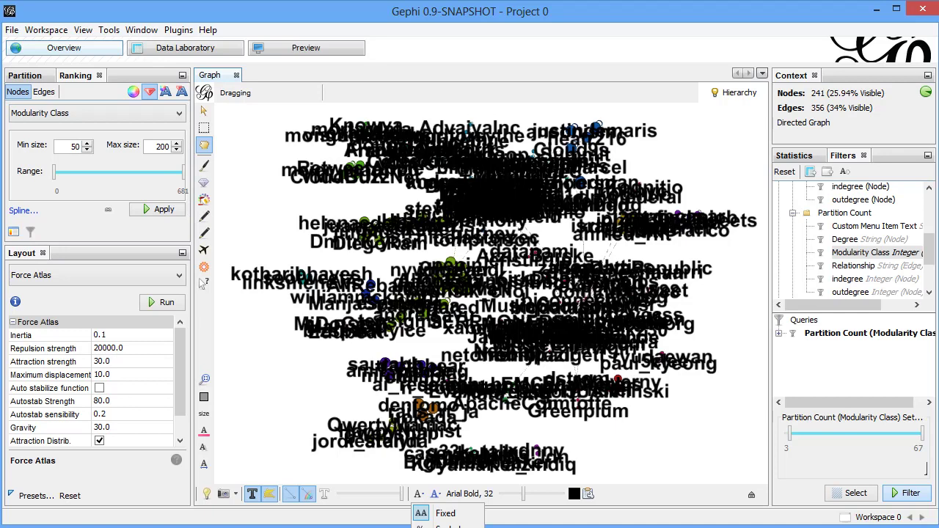
left_click(444, 526)
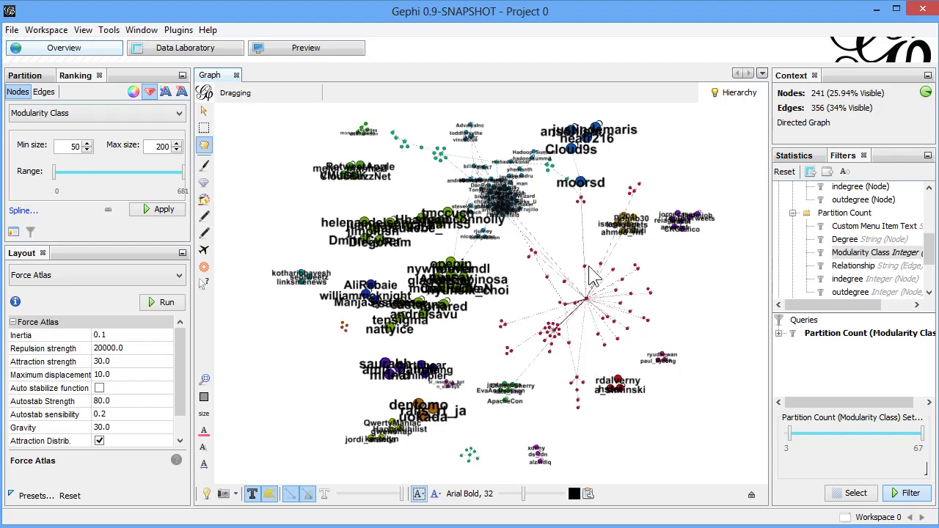
Step: Examine the labels around the dark red cluster and slightly reduce the overall node label size
scroll(642, 378, "up", 5)
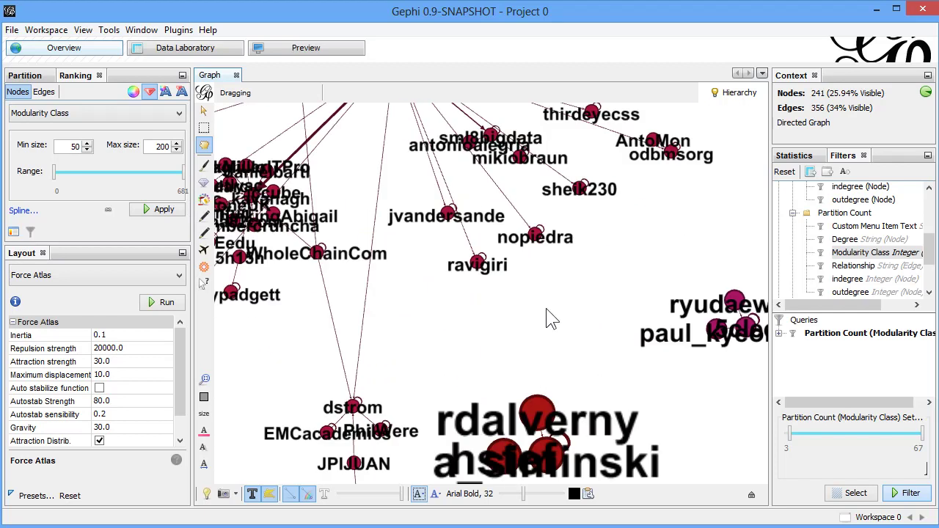
scroll(563, 363, "down", 6)
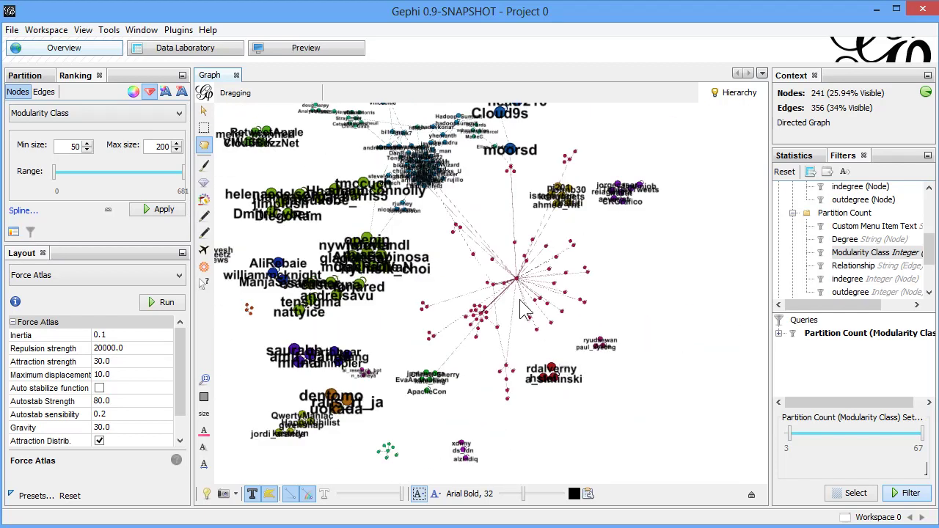
scroll(518, 288, "down", 3)
left_click_drag(513, 281, 576, 307)
mouse_move(523, 501)
left_mouse_down()
mouse_move(512, 501)
mouse_move(522, 493)
left_mouse_up()
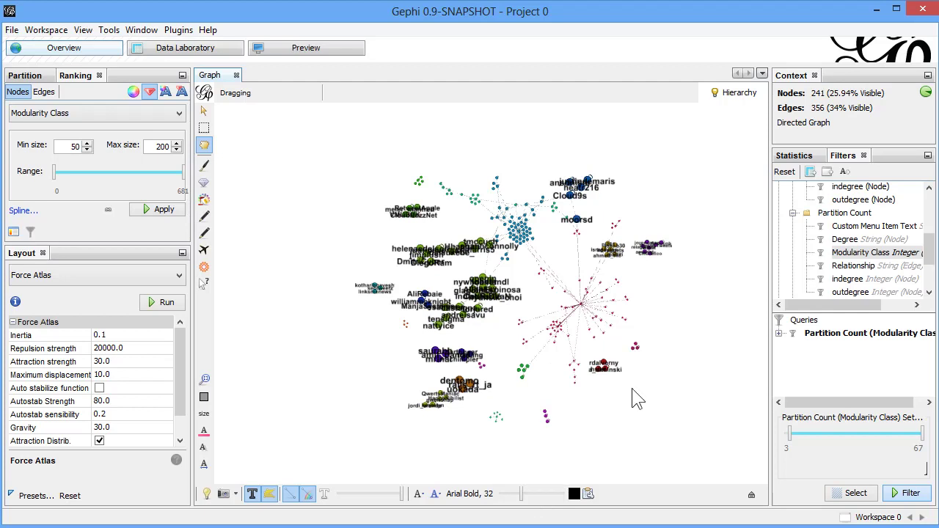
scroll(618, 345, "up", 1)
scroll(618, 345, "up", 1)
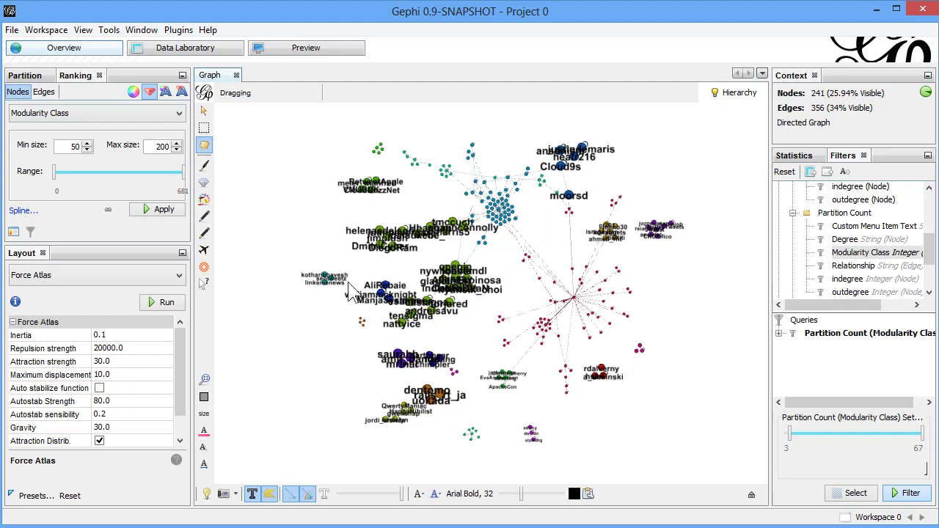
Step: Run the Label Adjust layout to spread out the overlapping node labels, then stop it
left_click(116, 280)
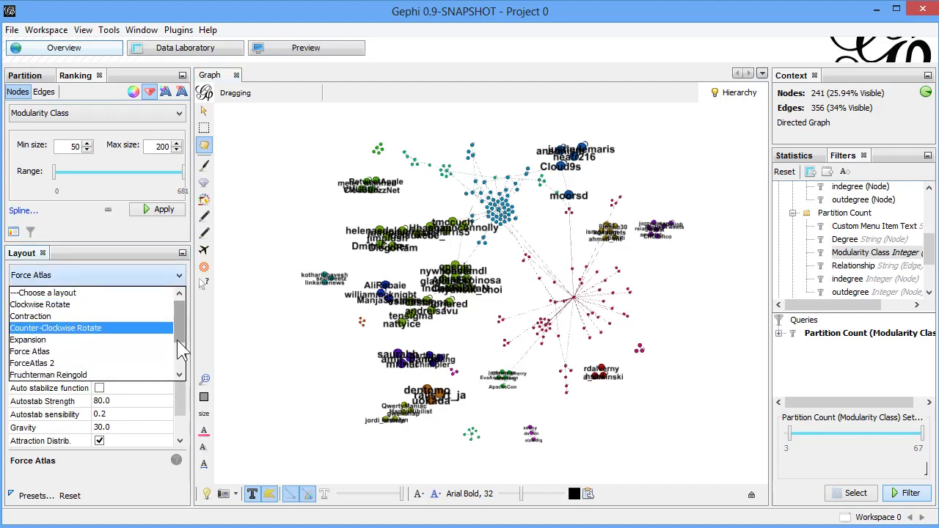
scroll(182, 351, "down", 2)
left_click(37, 334)
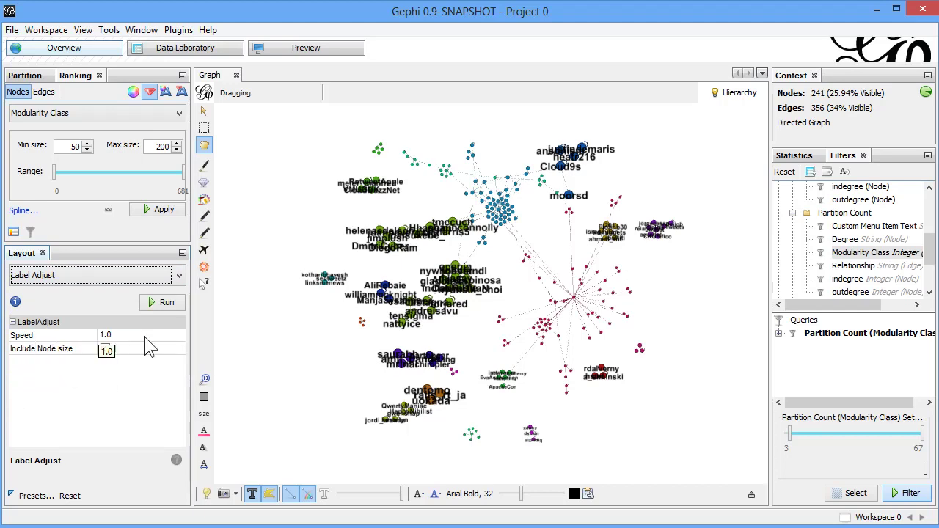
left_click(167, 307)
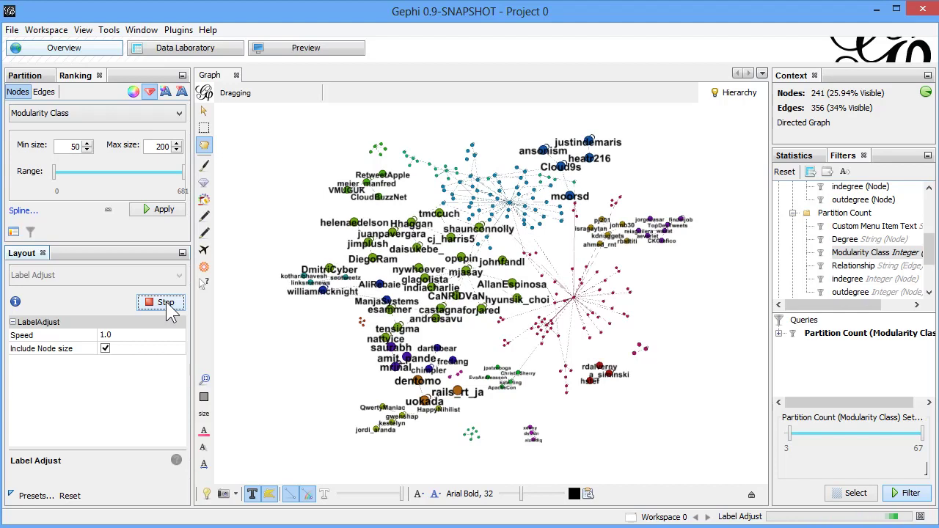
left_click(166, 303)
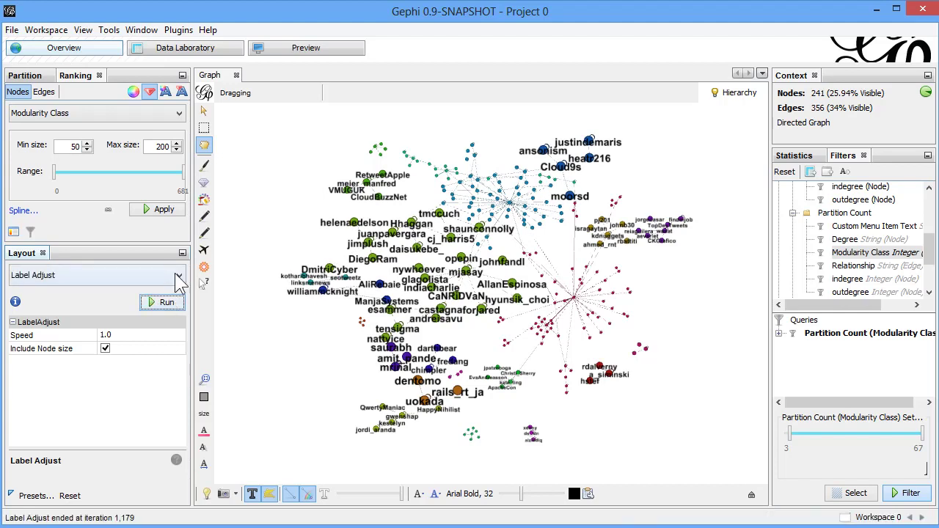
Step: Switch the layout algorithm back to Force Atlas and examine the adjusted labels across the graph
left_click(179, 276)
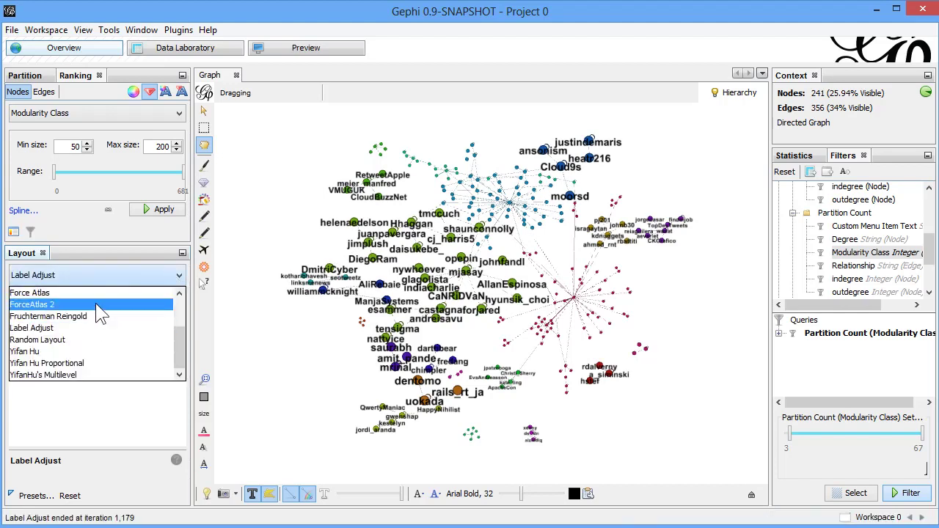
left_click(97, 295)
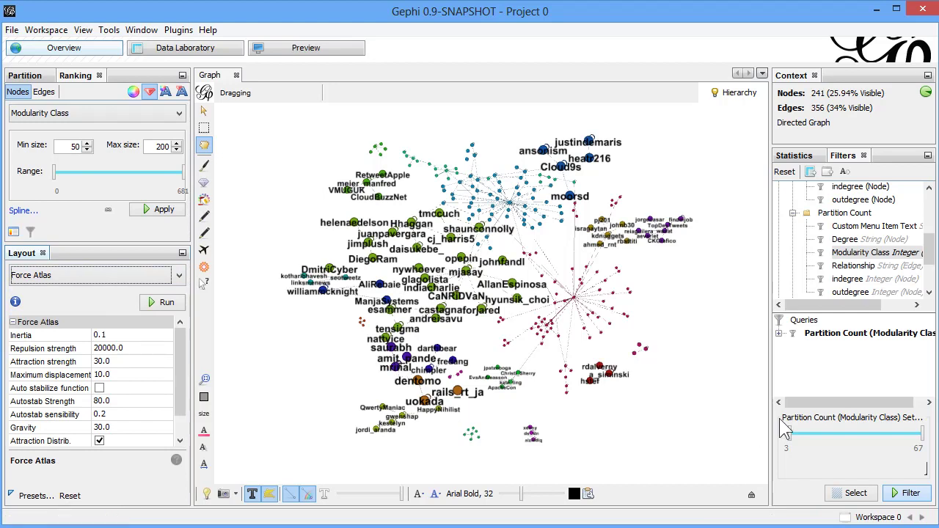
scroll(574, 358, "up", 5)
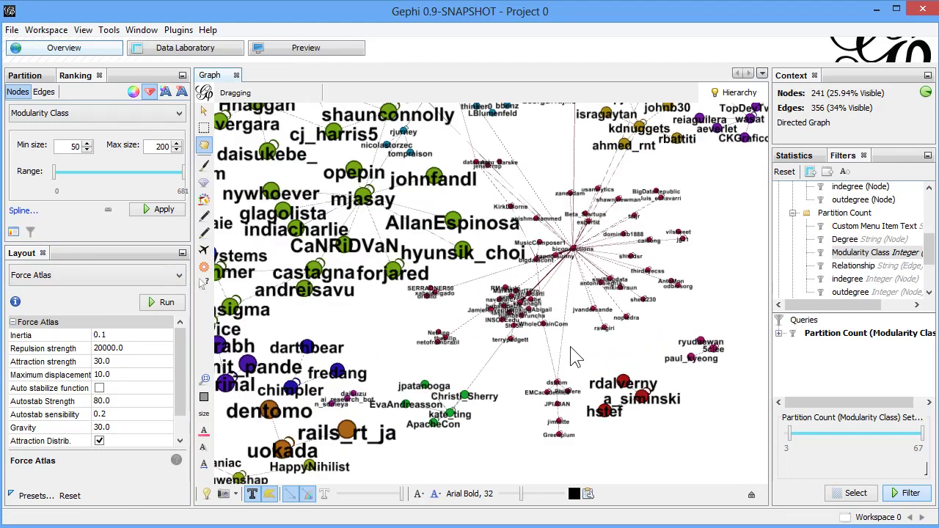
scroll(443, 297, "down", 5)
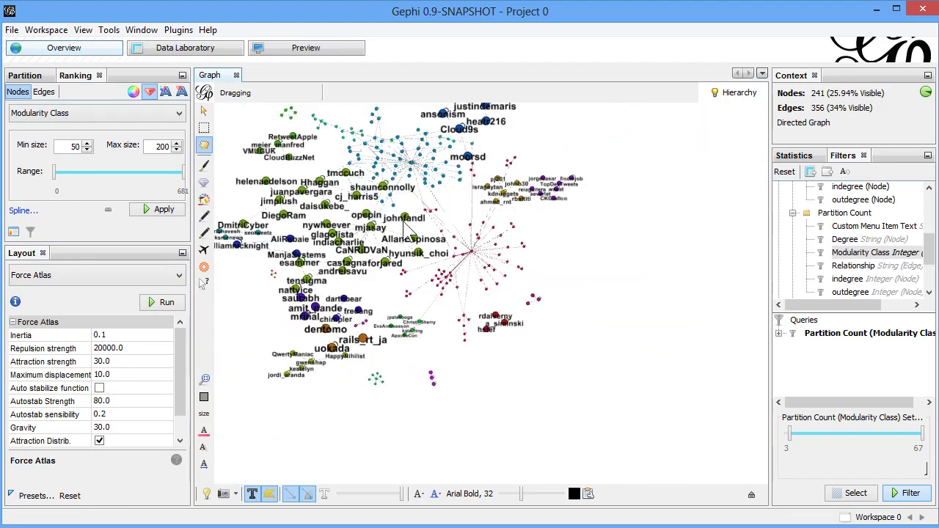
scroll(433, 229, "down", 2)
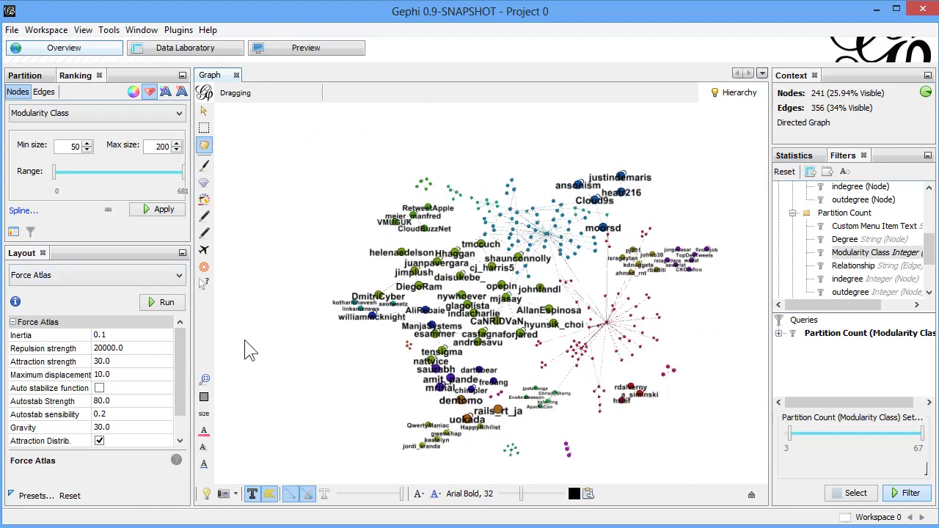
Step: Set the Force Atlas gravity to 10 and the attraction strength to 1
scroll(184, 378, "down", 2)
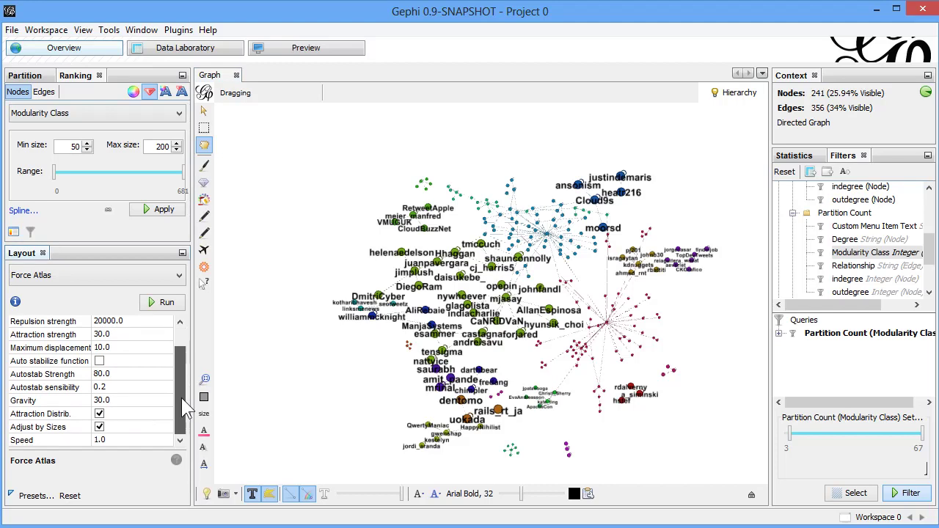
left_click(105, 400)
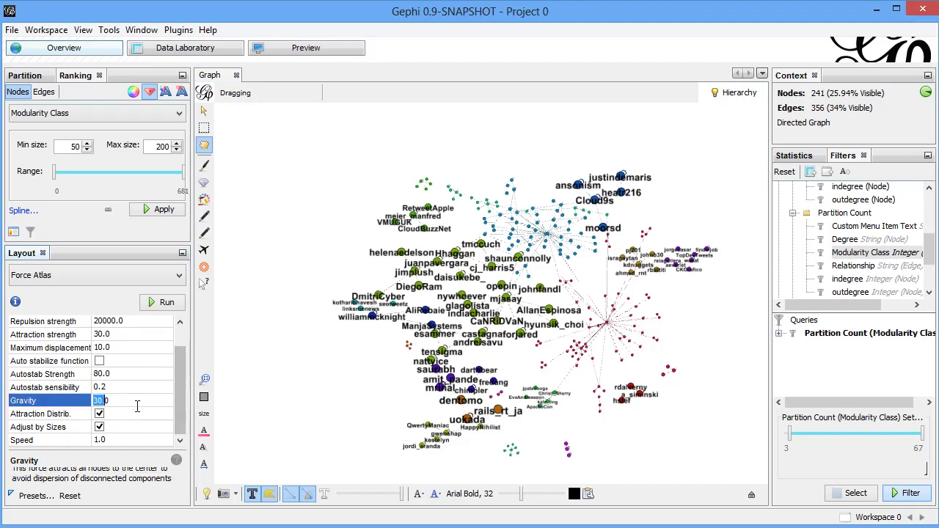
type("100")
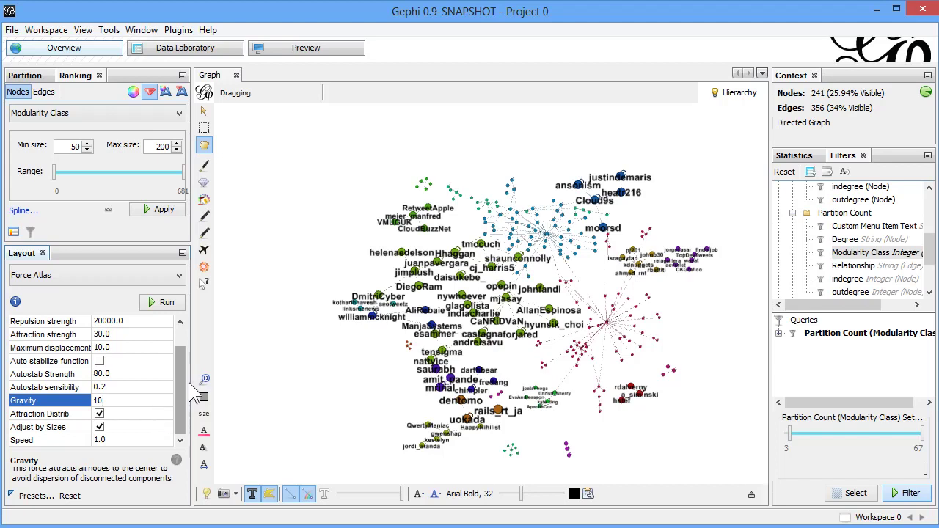
scroll(180, 375, "up", 3)
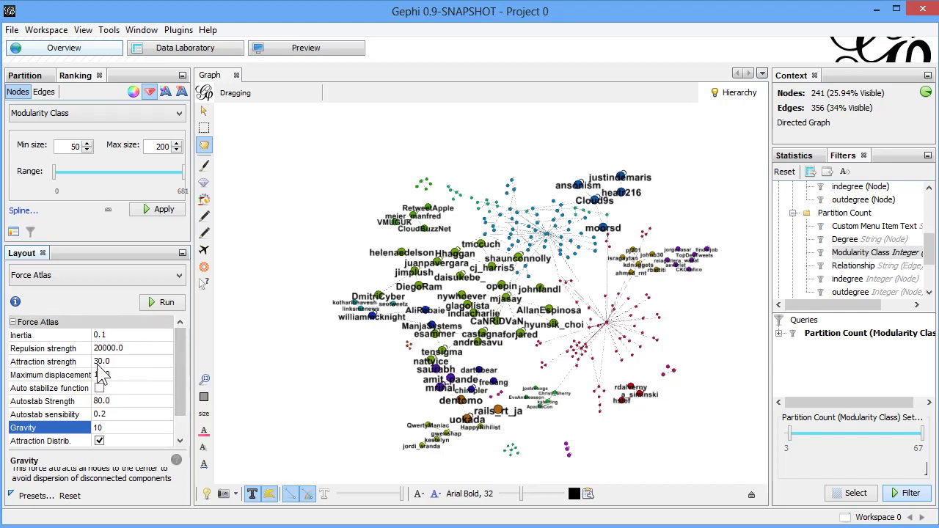
left_click(102, 362)
type("1")
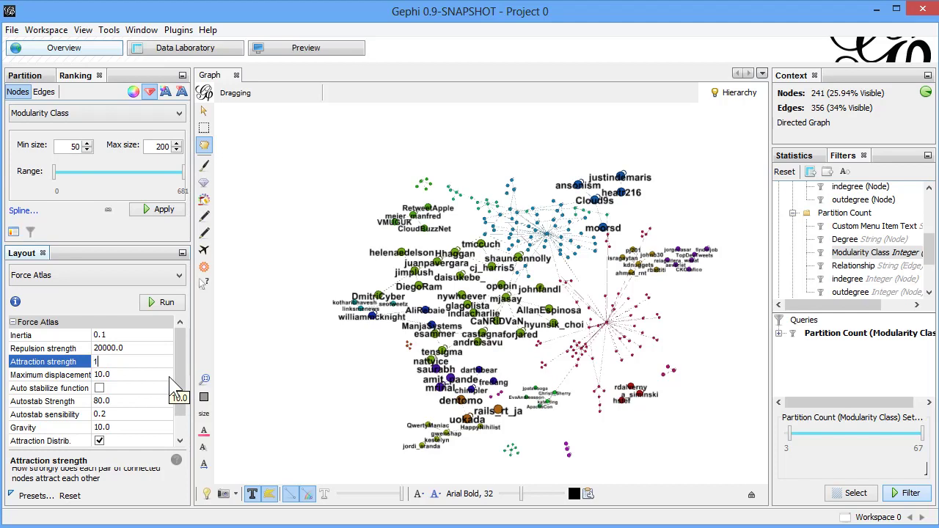
Step: Run the Force Atlas layout until the node clusters spread apart, and stop it
left_click(167, 304)
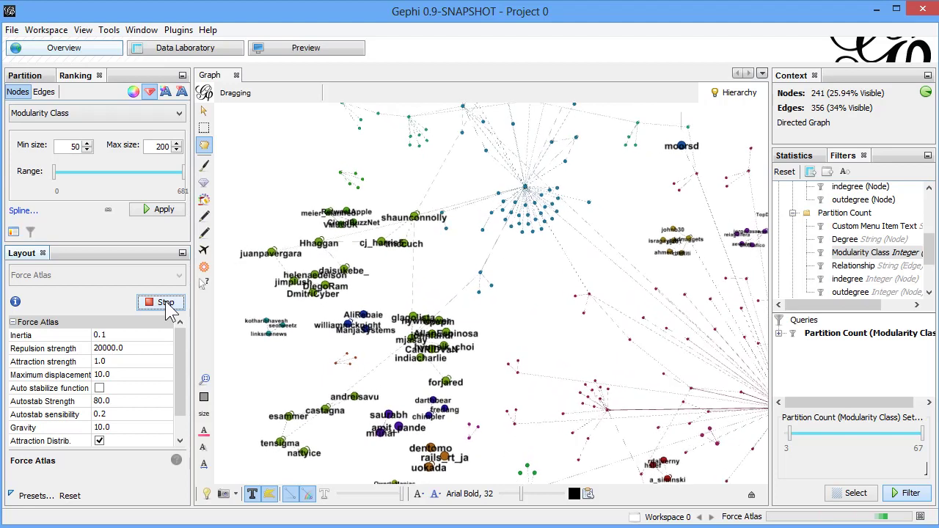
scroll(429, 363, "down", 3)
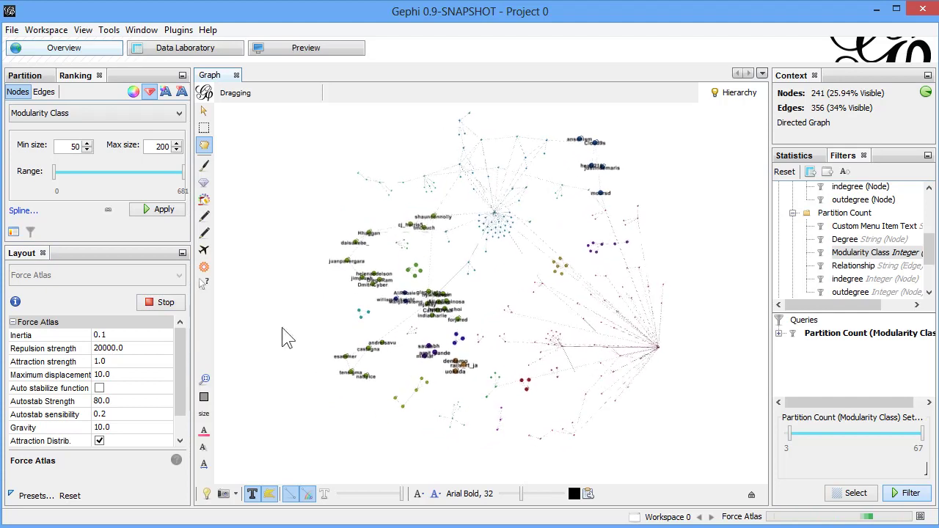
left_click(161, 304)
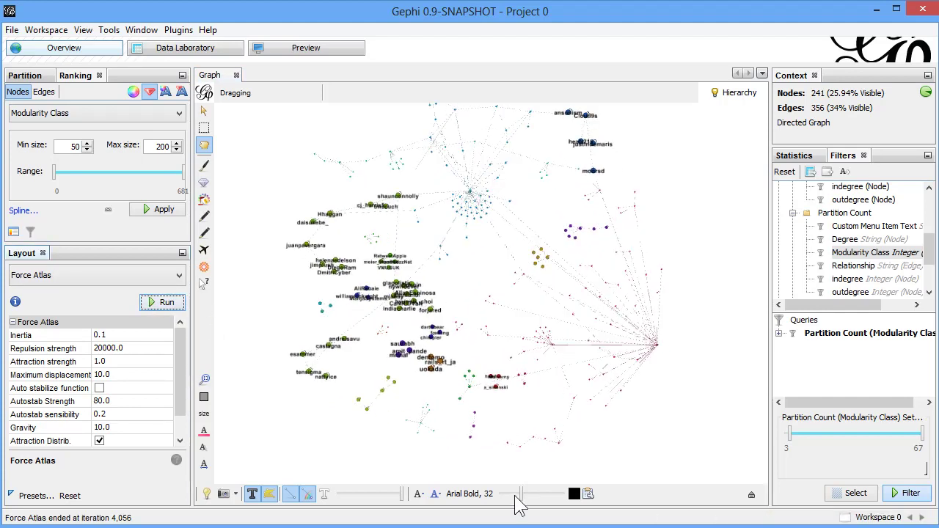
Step: Try a slightly larger node label size, reduce it again, and check the labels across the graph
mouse_move(520, 494)
left_mouse_down()
mouse_move(571, 508)
mouse_move(517, 504)
mouse_move(532, 503)
left_mouse_up()
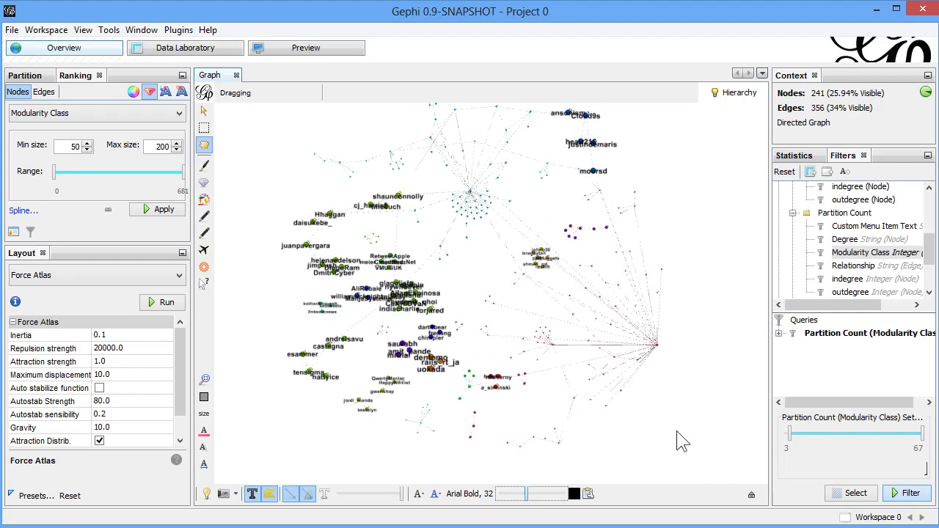
left_click_drag(525, 495, 518, 495)
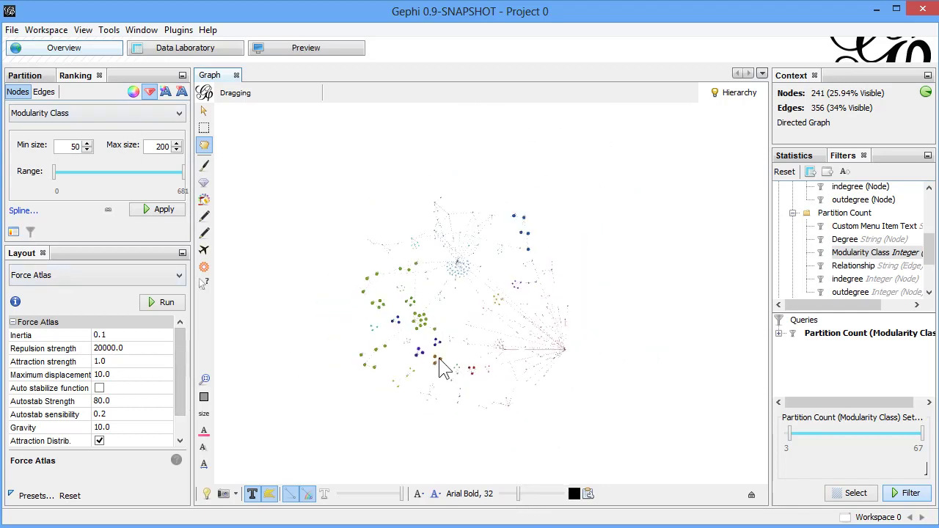
scroll(444, 369, "up", 5)
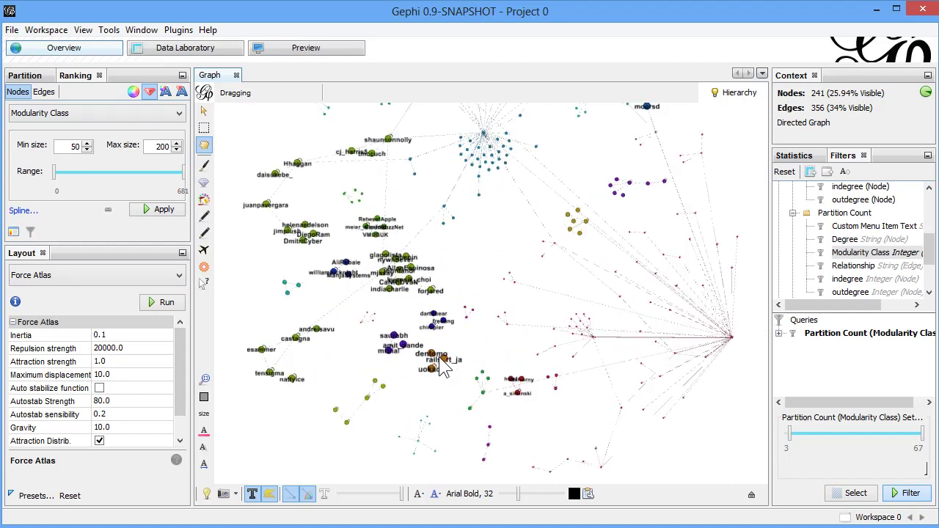
scroll(443, 369, "down", 5)
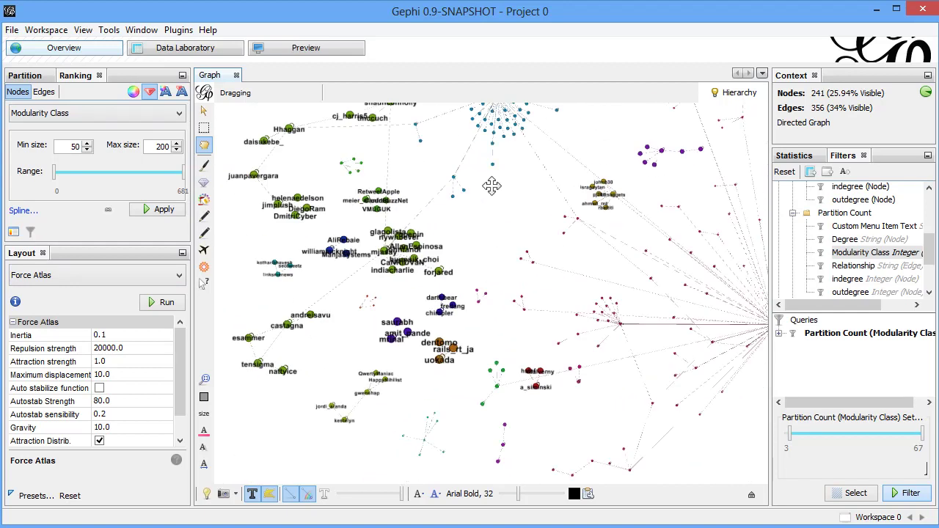
scroll(501, 233, "down", 3)
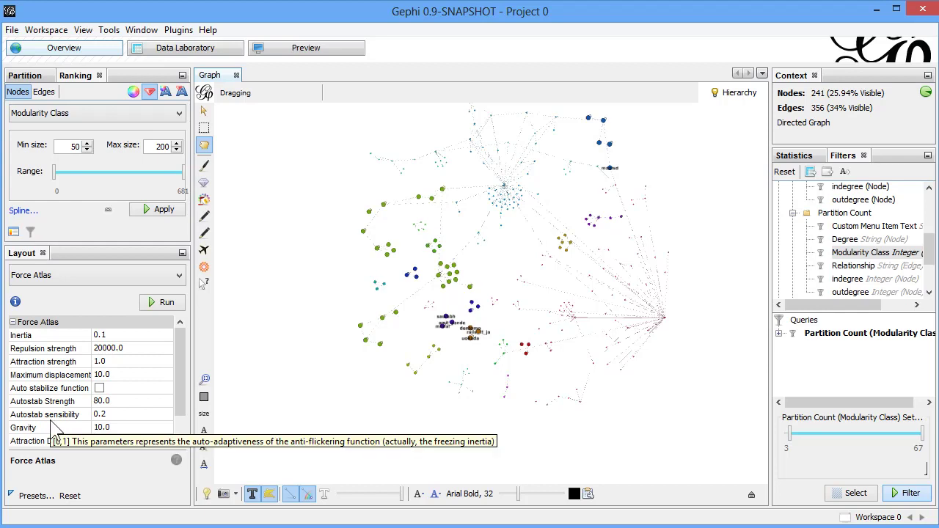
Step: Set the Force Atlas maximum displacement to 100, run the layout while inspecting the clusters, and stop it
left_click(116, 374)
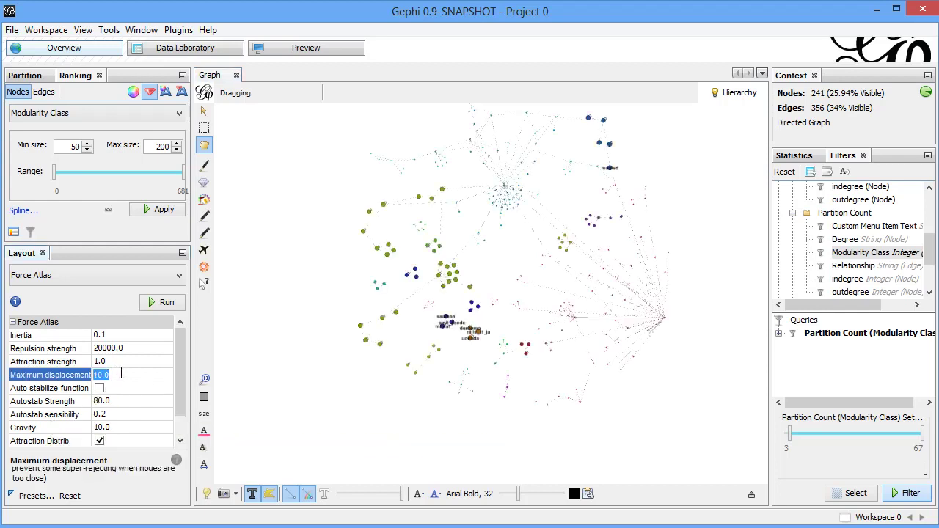
type("100")
key("Return")
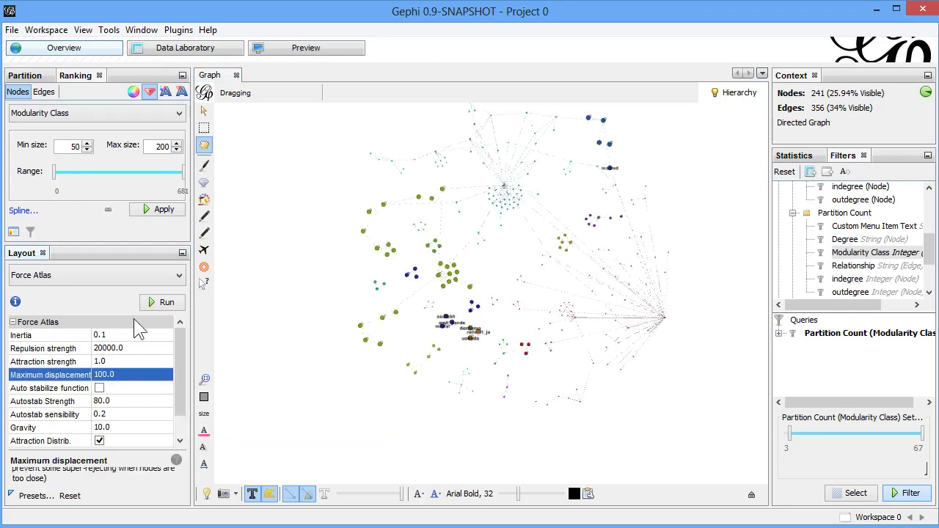
left_click(158, 303)
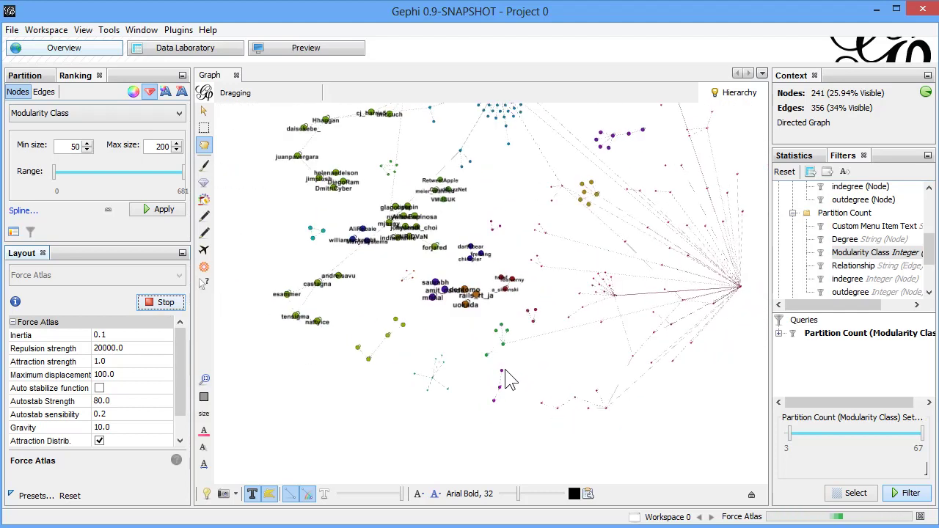
scroll(505, 369, "down", 3)
scroll(505, 369, "up", 2)
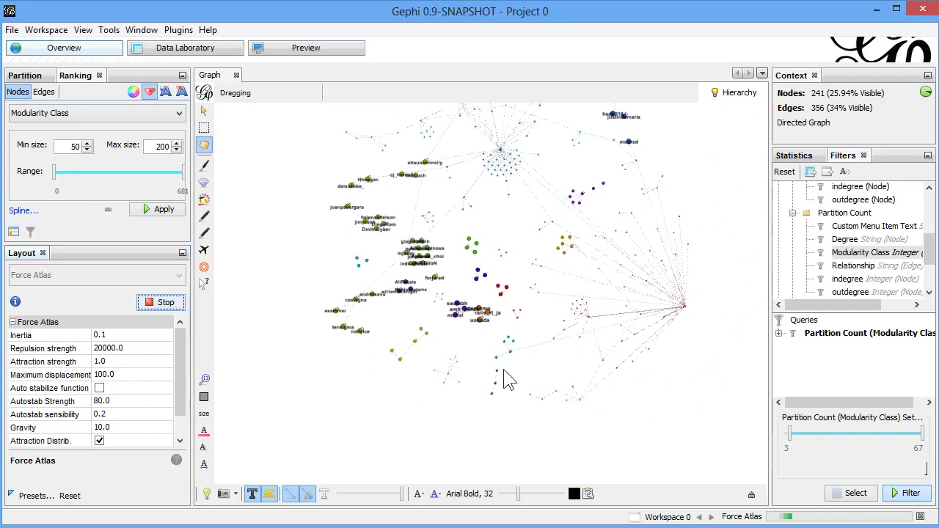
scroll(510, 379, "up", 2)
scroll(510, 379, "up", 5)
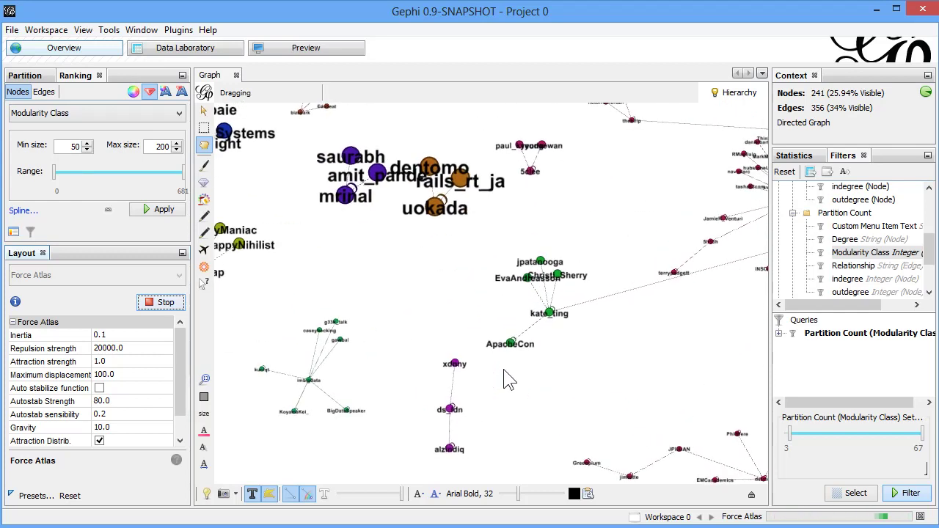
scroll(510, 382, "down", 8)
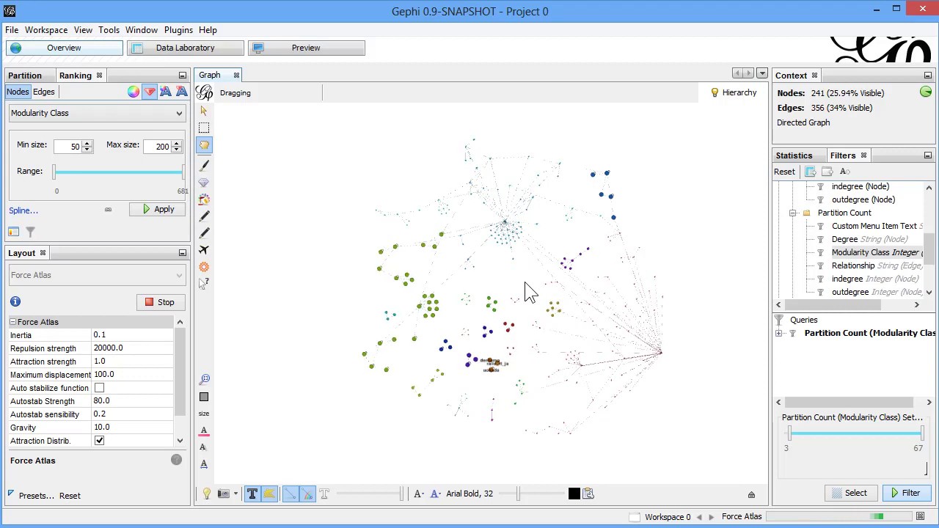
left_click(173, 303)
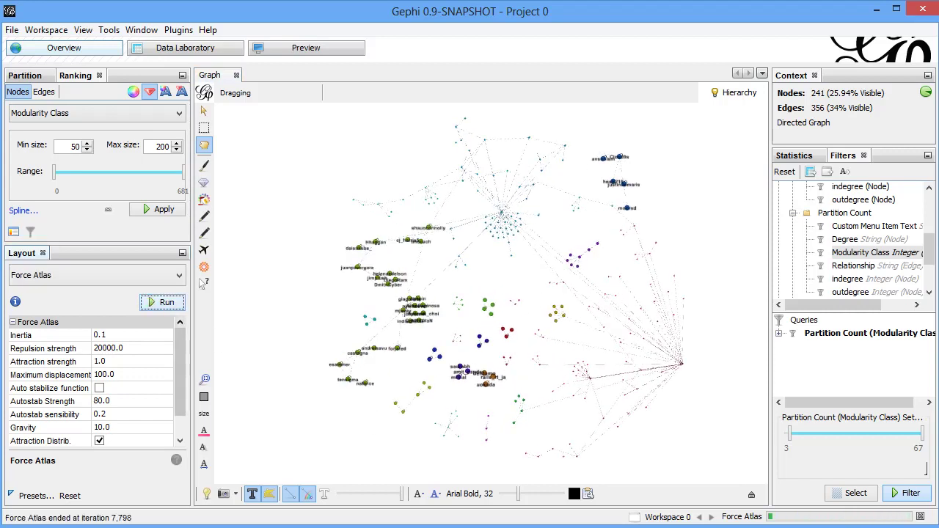
Step: Slightly reduce the node label size and apply a node size ranking by InDegree
mouse_move(518, 499)
left_mouse_down()
mouse_move(596, 502)
mouse_move(513, 503)
left_mouse_up()
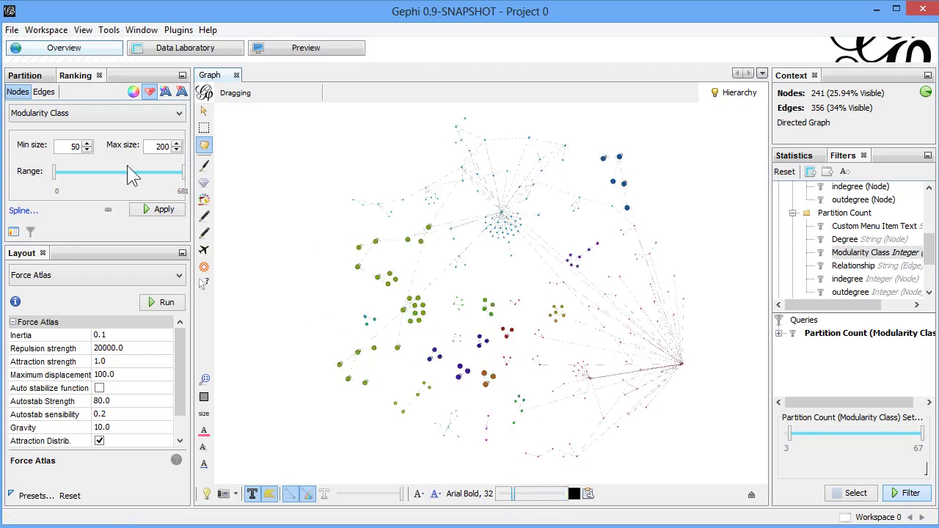
left_click(109, 115)
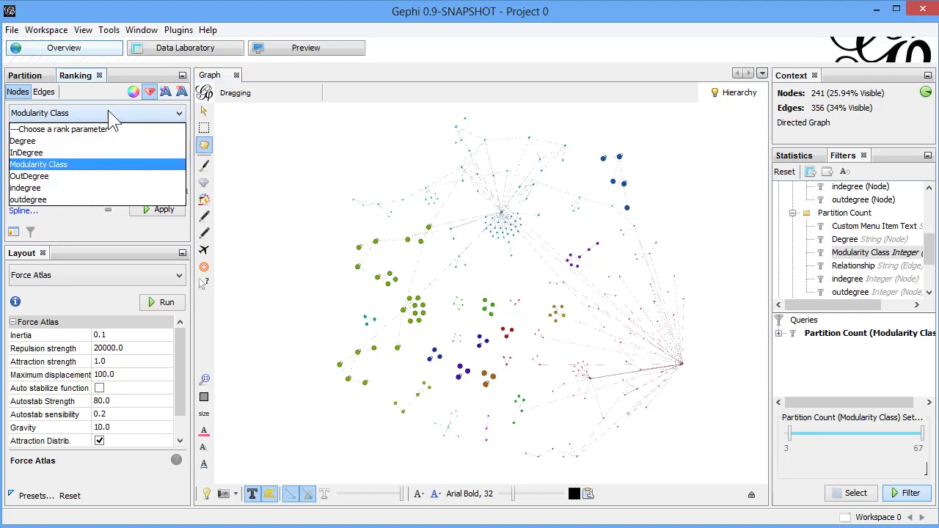
left_click(78, 83)
left_click(50, 114)
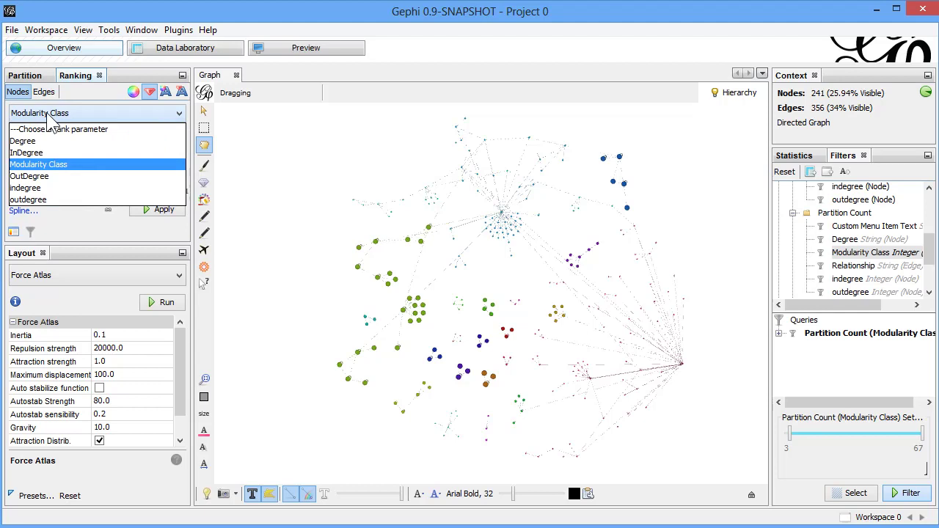
left_click(50, 152)
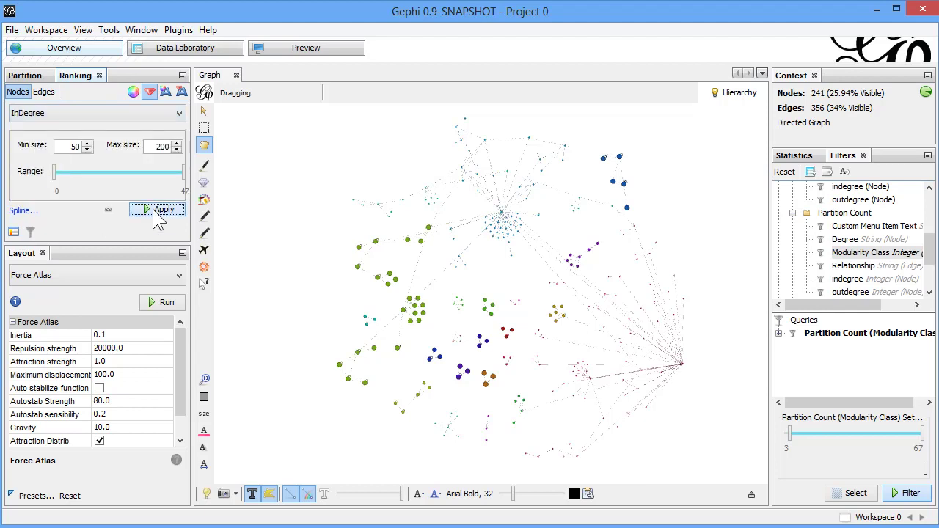
left_click(158, 211)
Step: Enlarge the node labels strongly, then reduce them a little so the labels of high-InDegree nodes stand out
left_click_drag(517, 502, 565, 502)
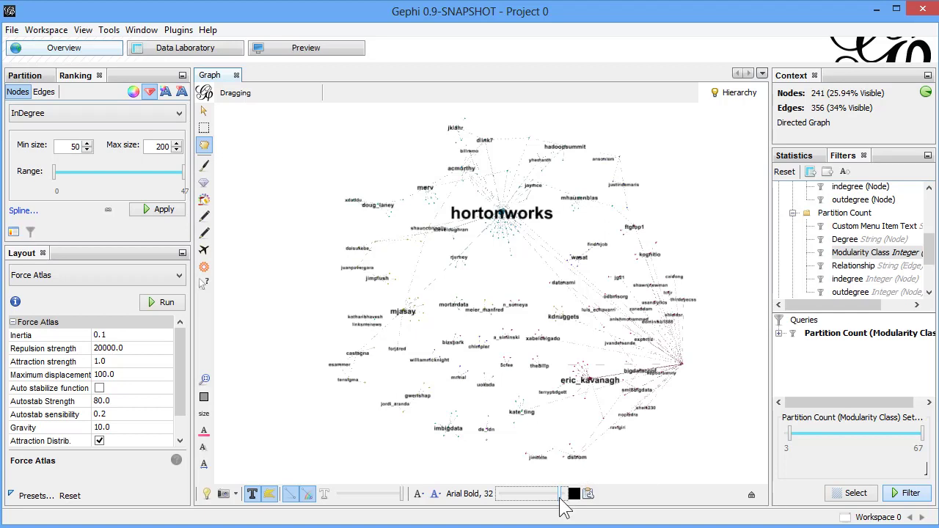
left_click_drag(561, 499, 551, 502)
scroll(674, 409, "up", 3)
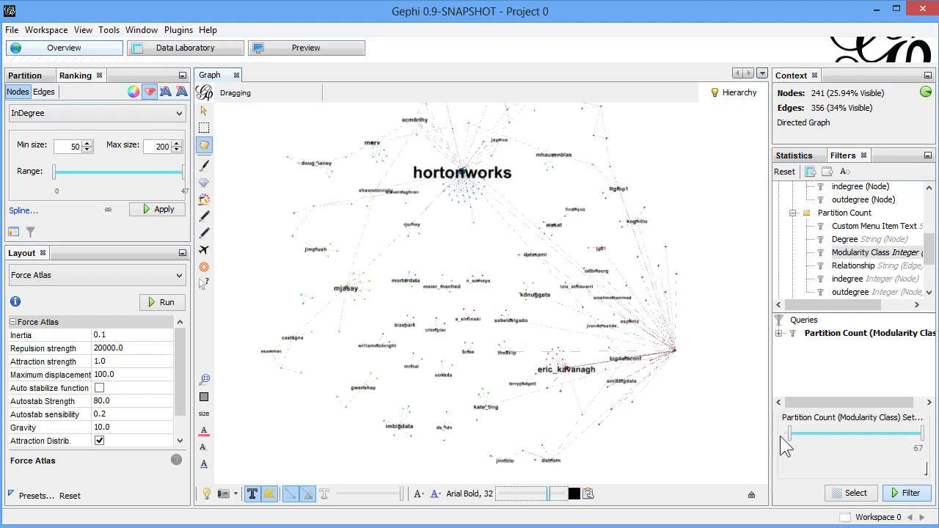
Step: Raise the lower limit of the Modularity Class partition count filter to 16, keeping the upper limit at 67
left_click_drag(790, 433, 797, 434)
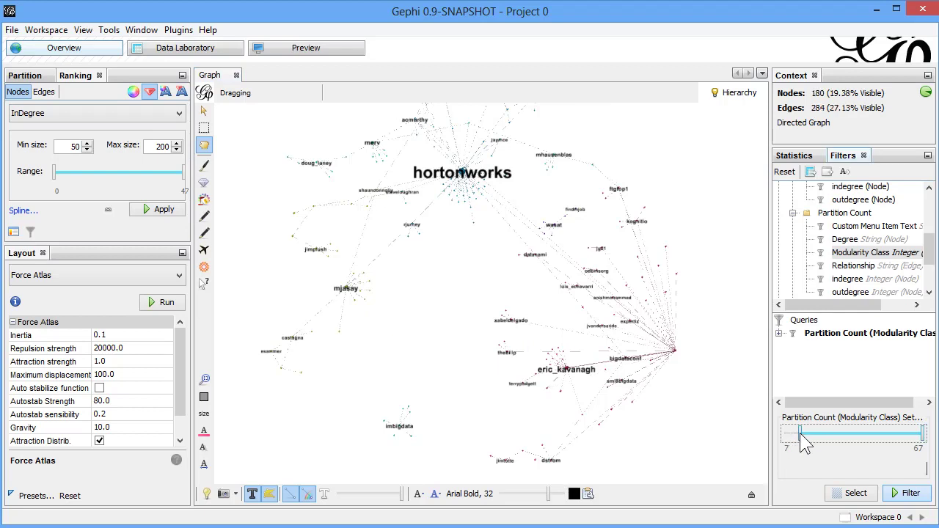
left_click_drag(804, 433, 816, 436)
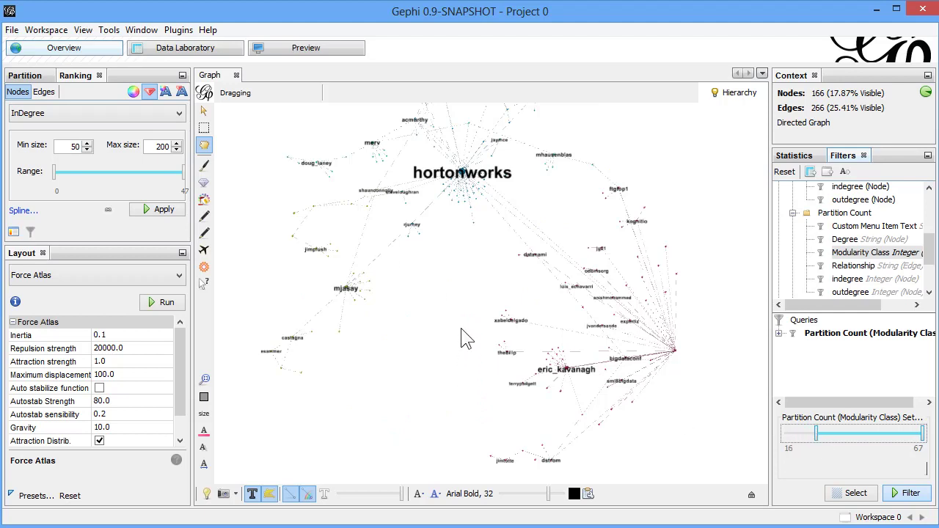
scroll(467, 339, "down", 4)
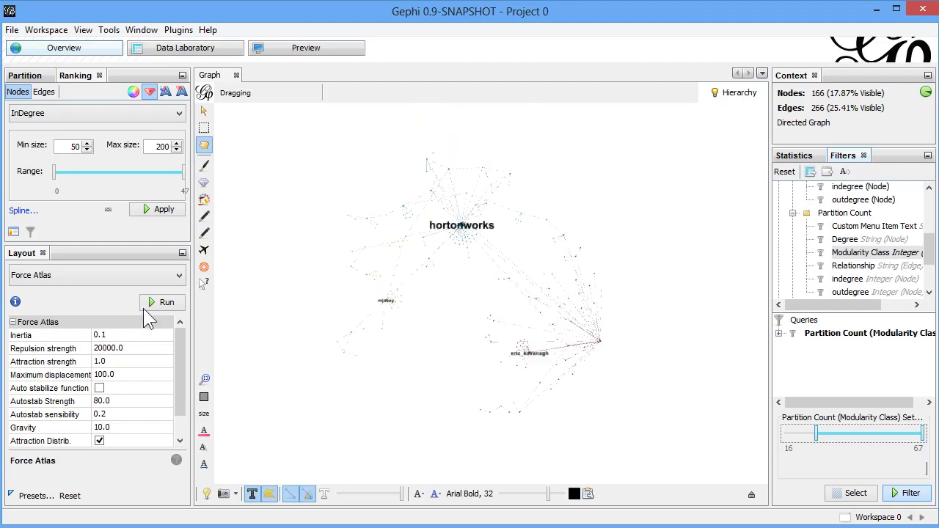
Step: Set the Force Atlas attraction strength to 20 and the gravity to 30
left_click(127, 360)
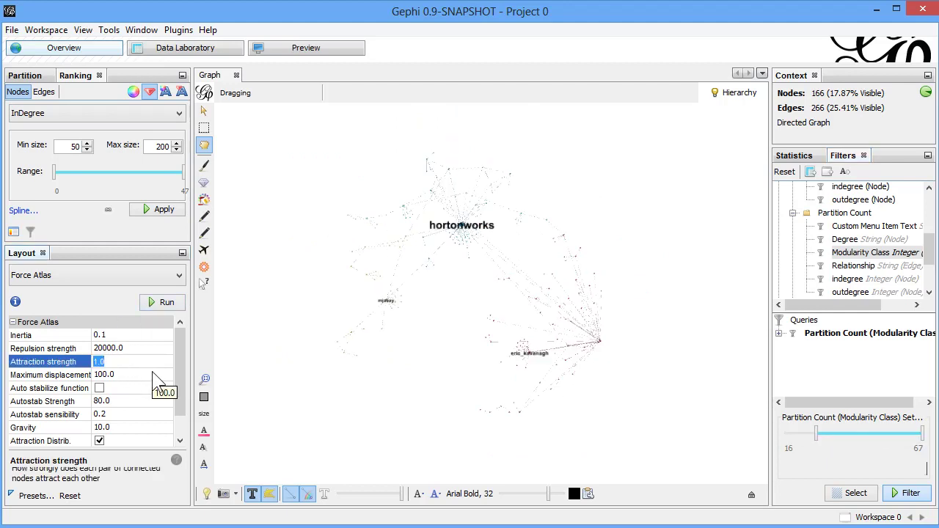
type("20")
key("Return")
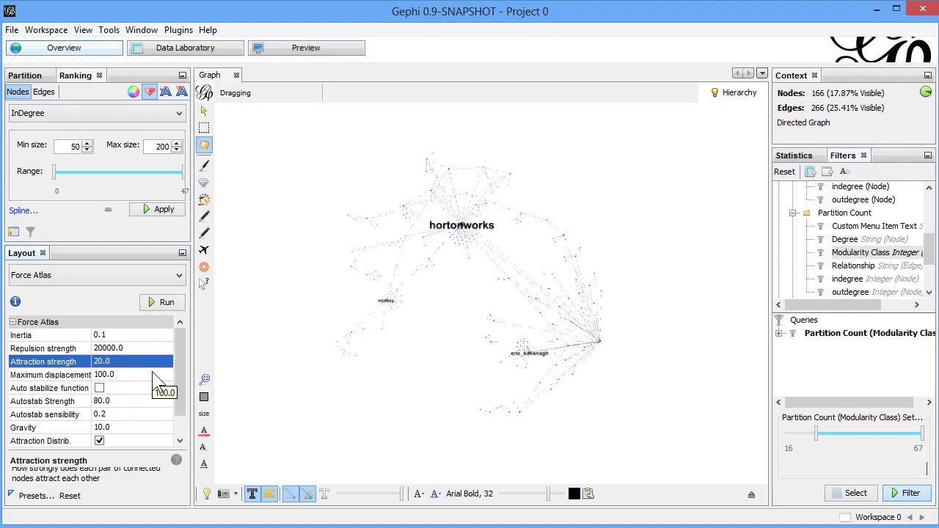
left_click(127, 430)
type("30")
key("Return")
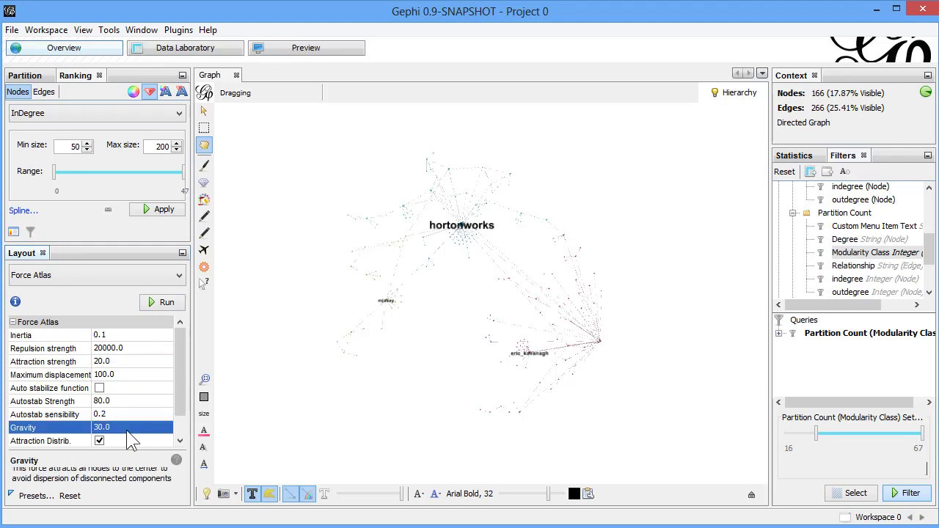
Step: Run the Force Atlas layout on the filtered graph to pull the clusters together, stop it, and inspect the labels
left_click(165, 302)
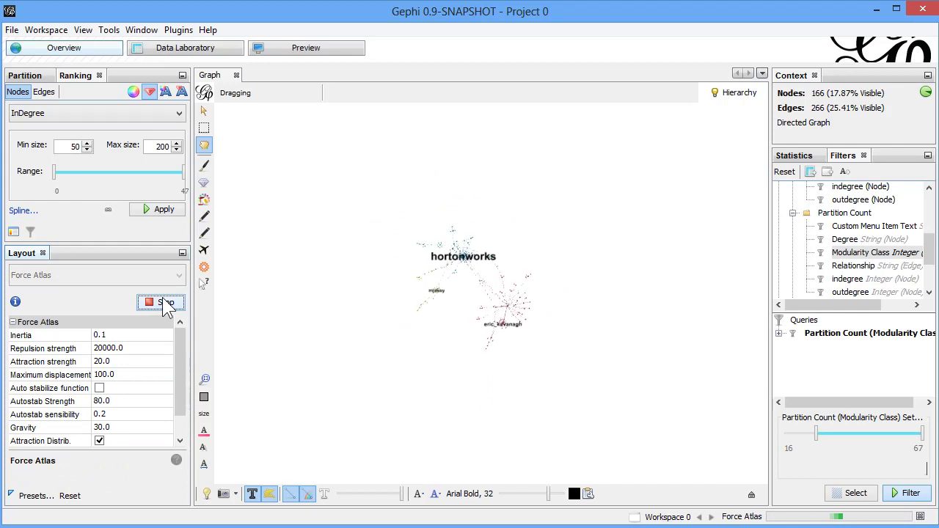
left_click(166, 304)
scroll(356, 397, "up", 5)
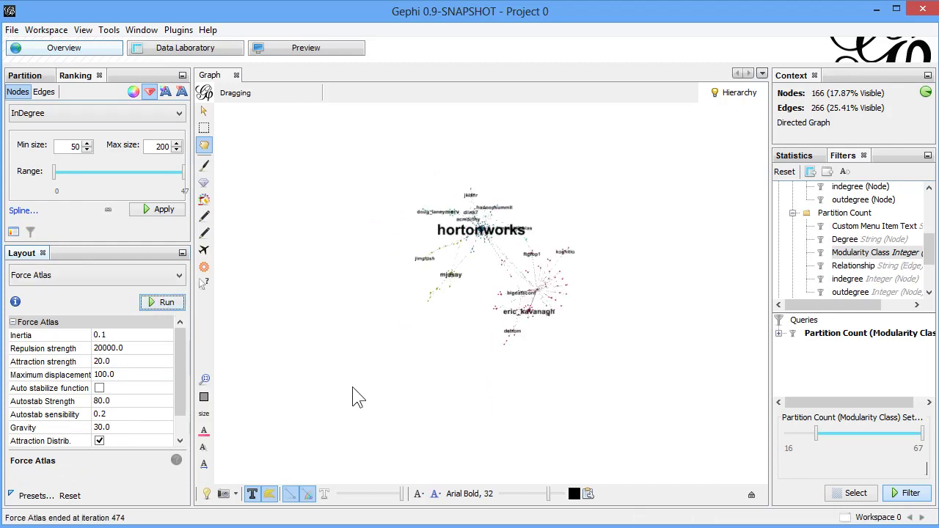
scroll(356, 397, "down", 1)
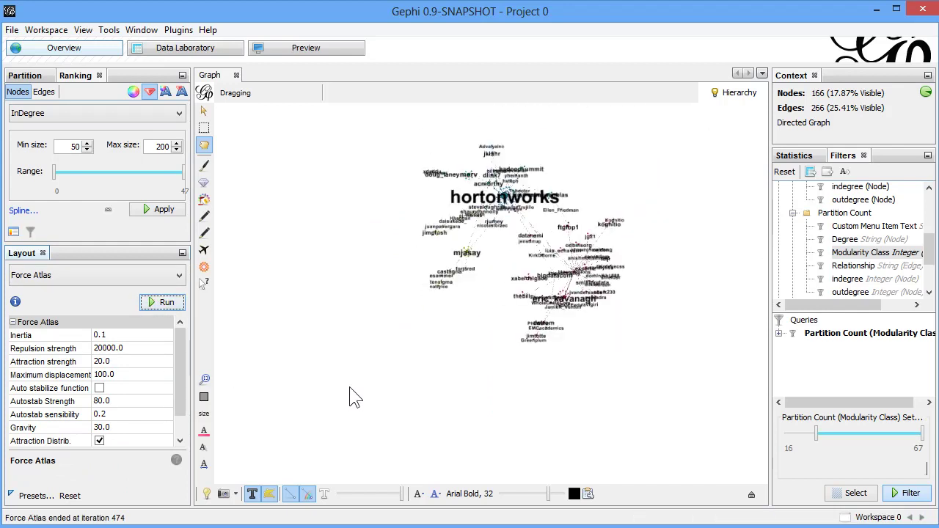
Step: Reduce the overall node label size slightly and inspect how readable the labels are at different zoom levels
left_click_drag(548, 494, 533, 494)
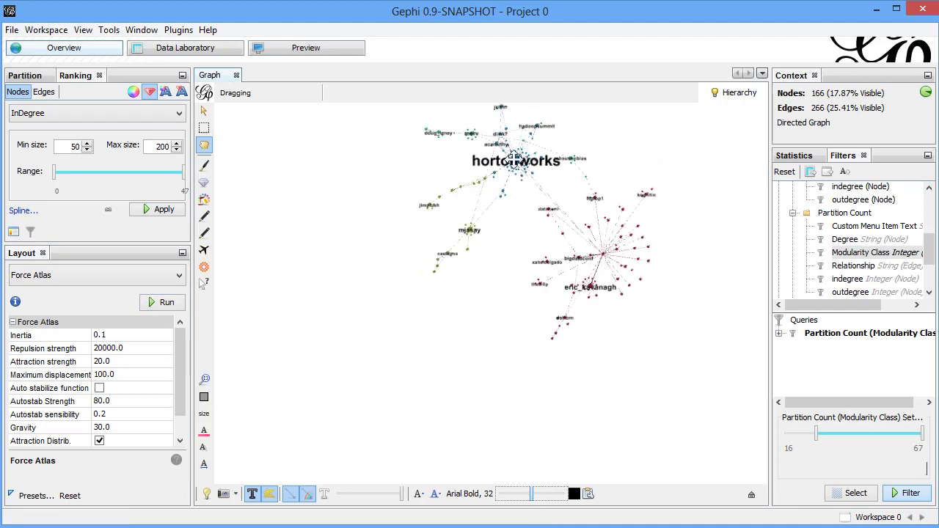
scroll(507, 183, "up", 2)
scroll(506, 184, "up", 4)
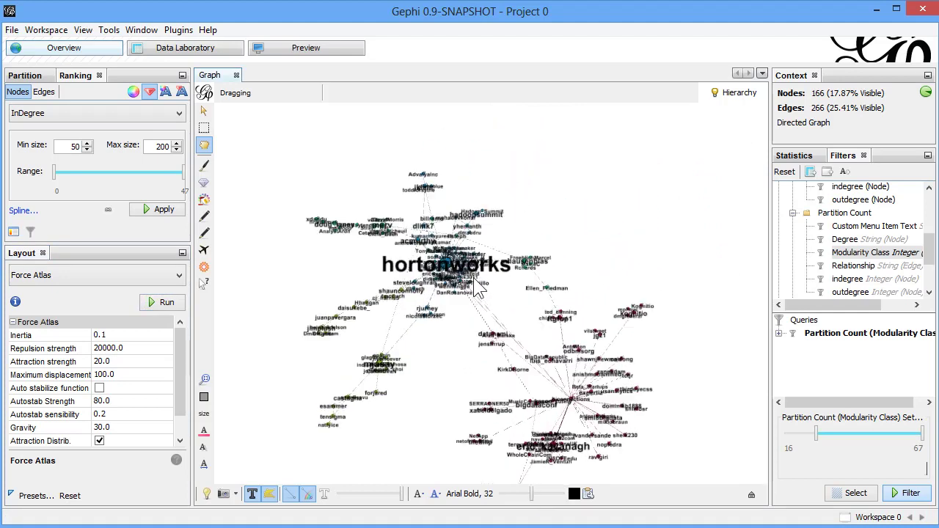
scroll(473, 287, "down", 3)
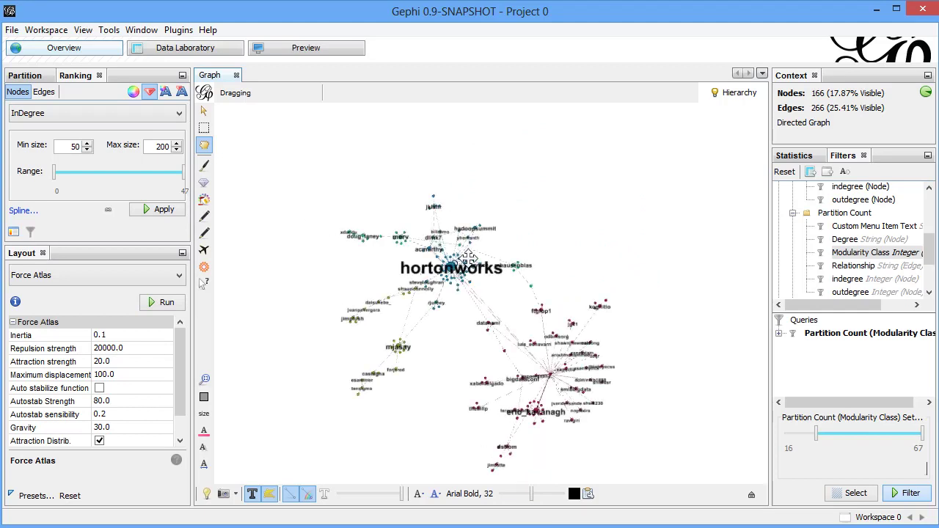
scroll(473, 281, "up", 1)
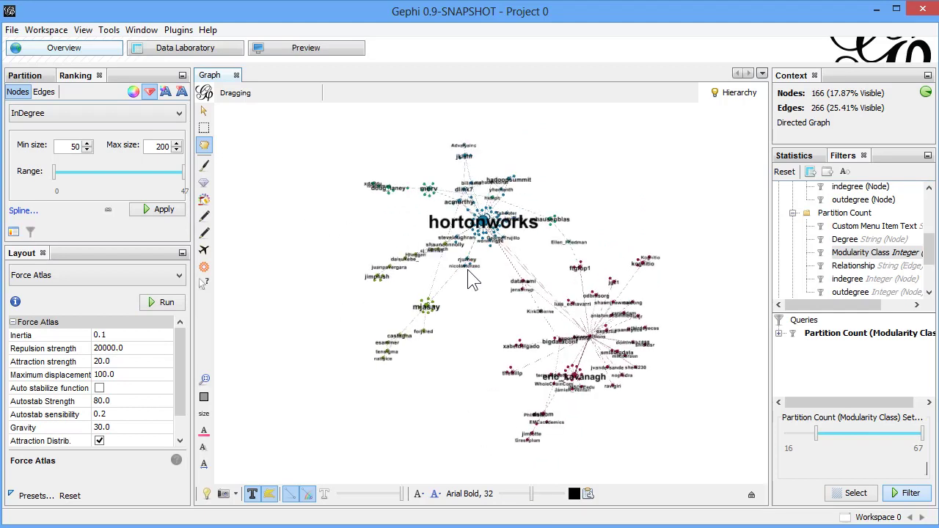
scroll(639, 404, "up", 1)
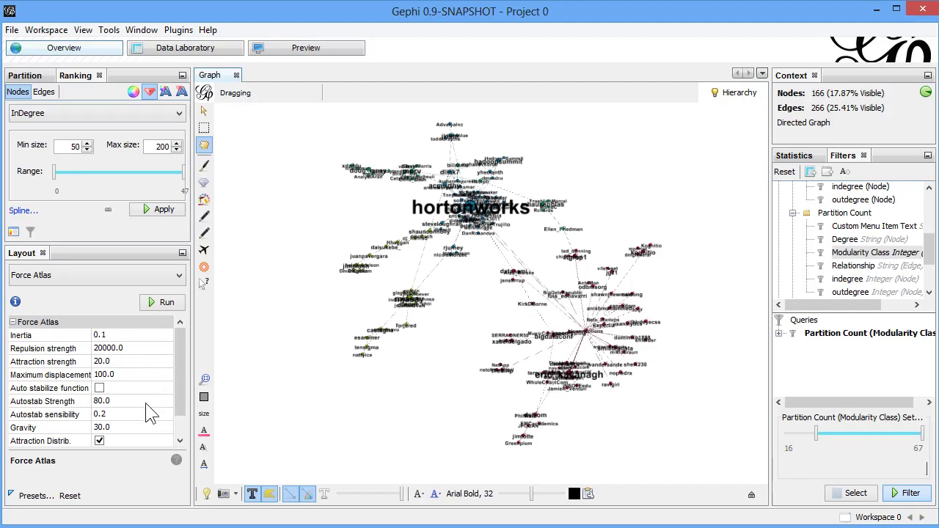
Step: Set the Force Atlas attraction strength to 1 and the maximum displacement to 200, and run the layout until the clusters spread out
left_click(148, 364)
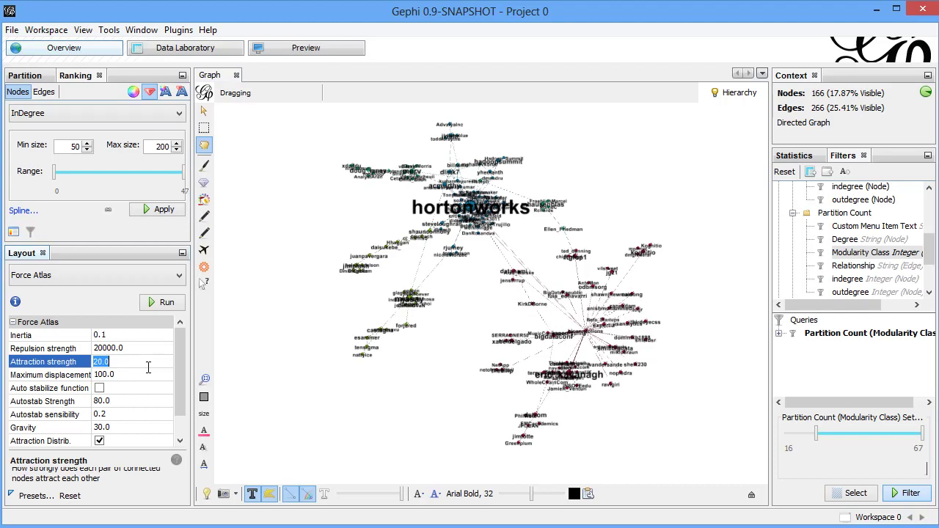
key("Return")
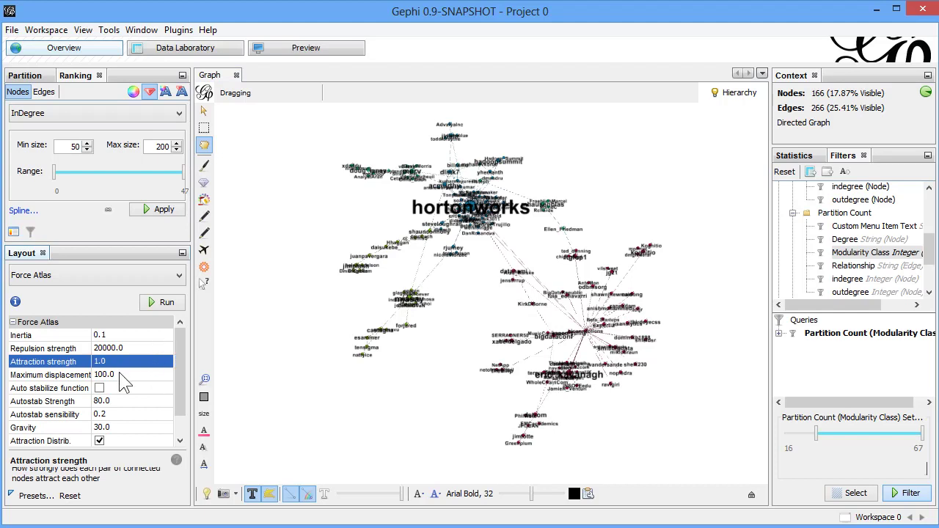
left_click(141, 374)
type("200")
key("Return")
left_click(161, 303)
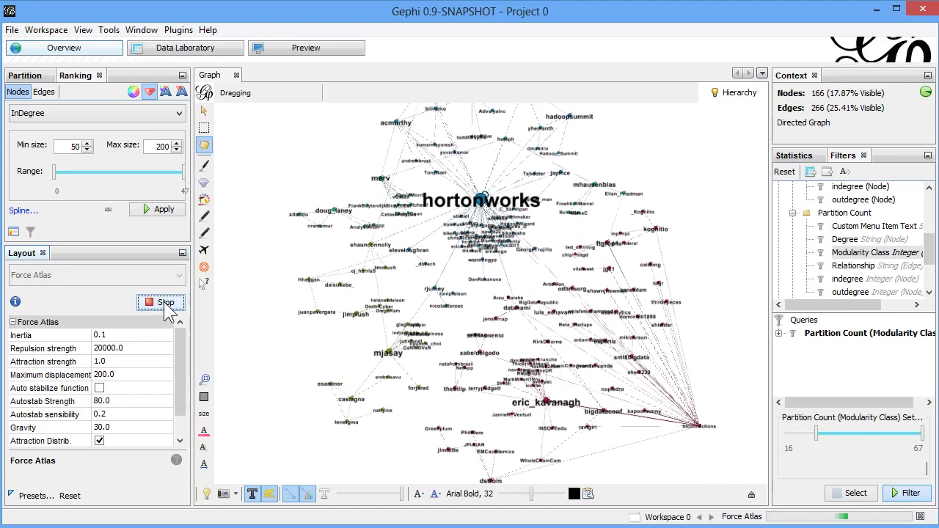
left_click(162, 303)
Step: Run the Label Adjust layout at speed 1.0 with node size included to separate the overlapping labels
left_click(143, 277)
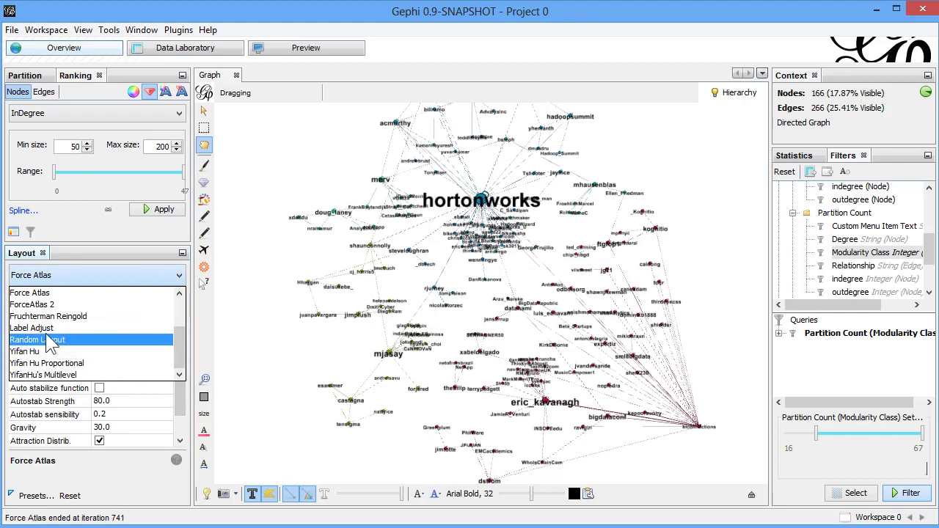
left_click(33, 328)
left_click(161, 302)
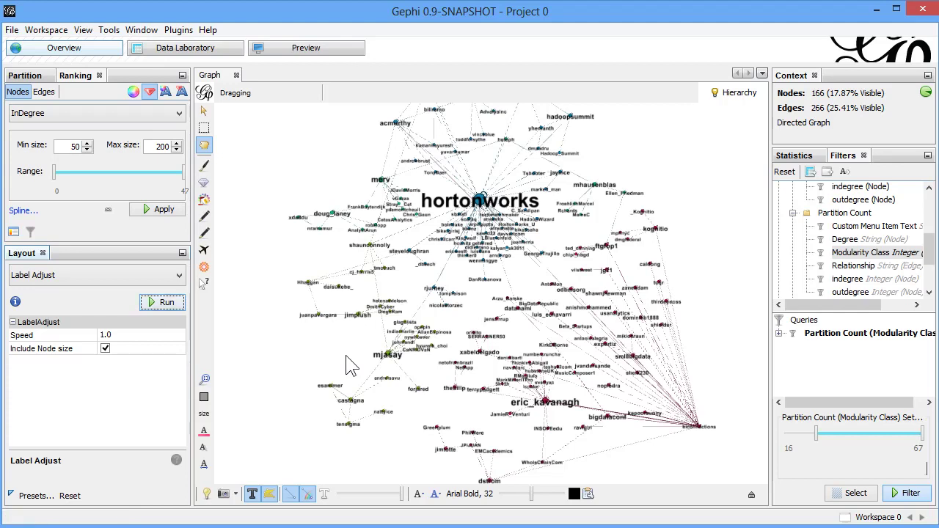
Step: Set the default node shape to Sphere 3d and inspect the nodes and labels up close
left_click(752, 496)
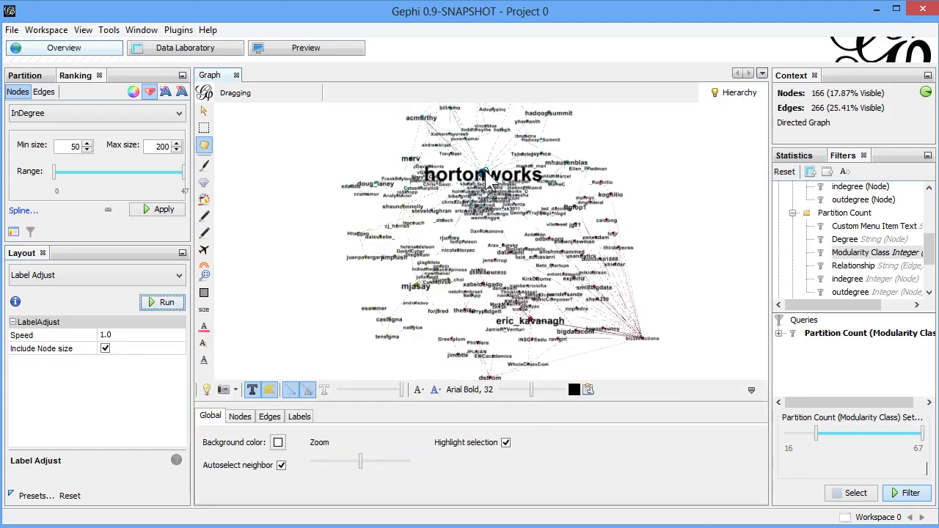
left_click(249, 416)
left_click(292, 443)
left_click(300, 457)
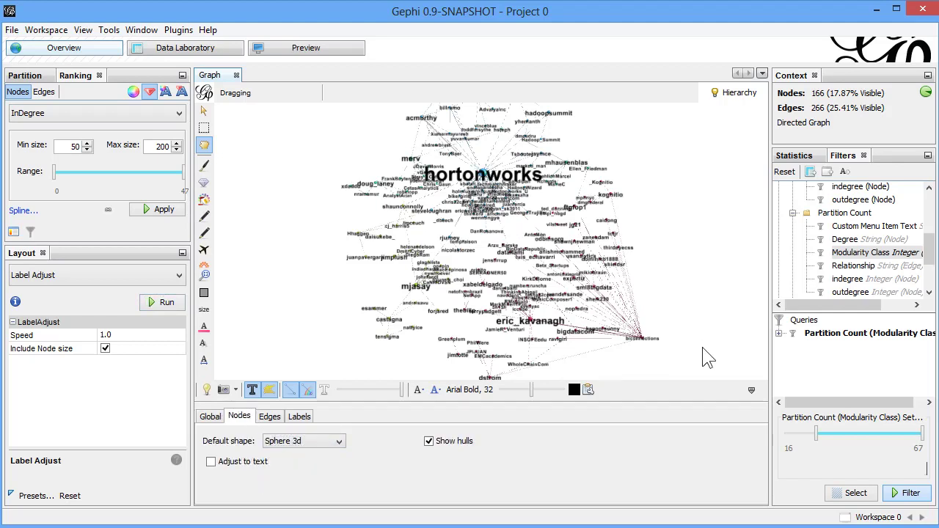
left_click(752, 391)
scroll(689, 385, "up", 5)
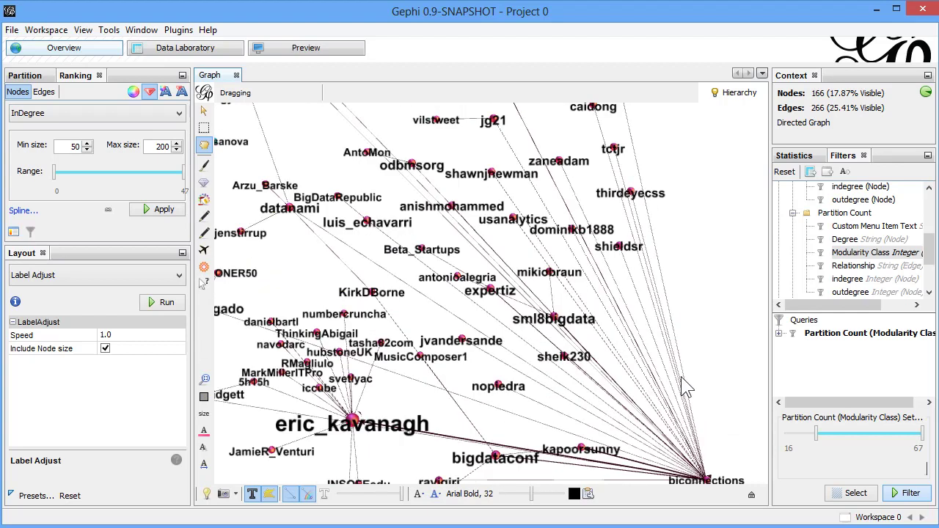
scroll(416, 264, "up", 6)
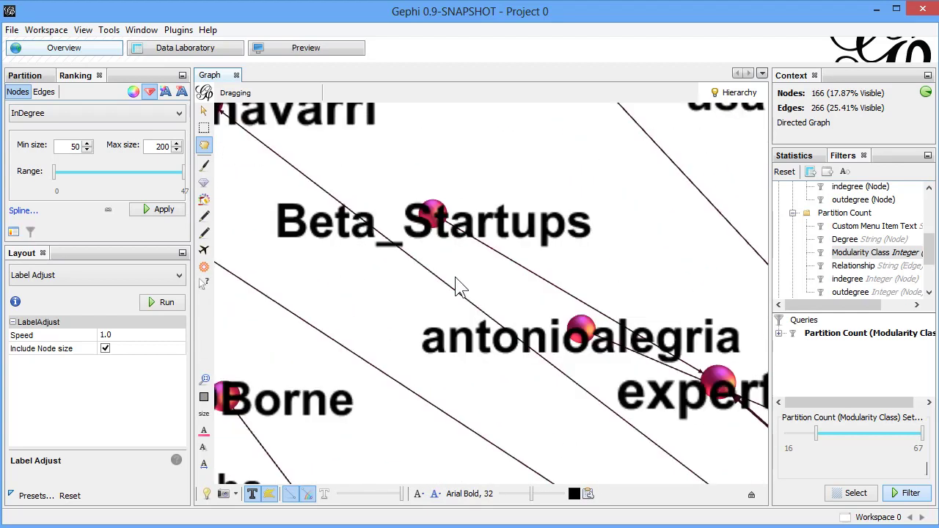
scroll(598, 339, "up", 2)
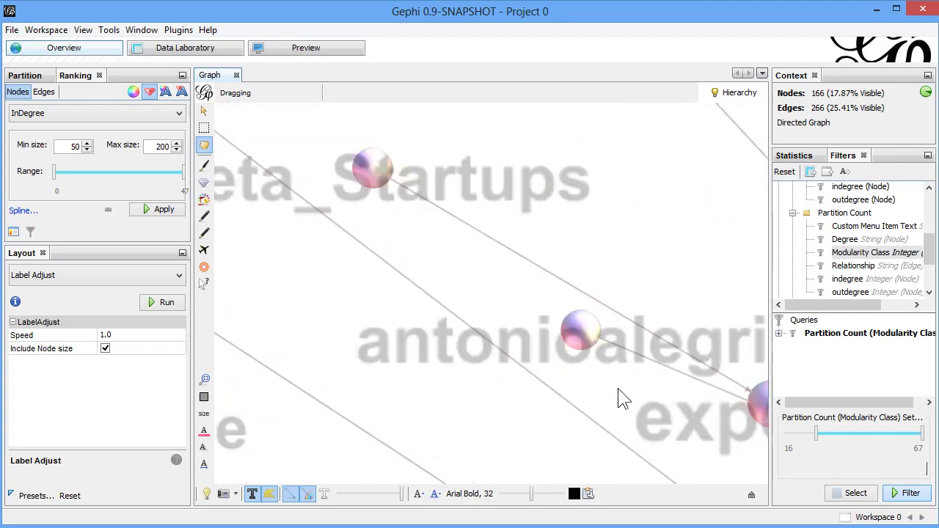
scroll(609, 411, "down", 8)
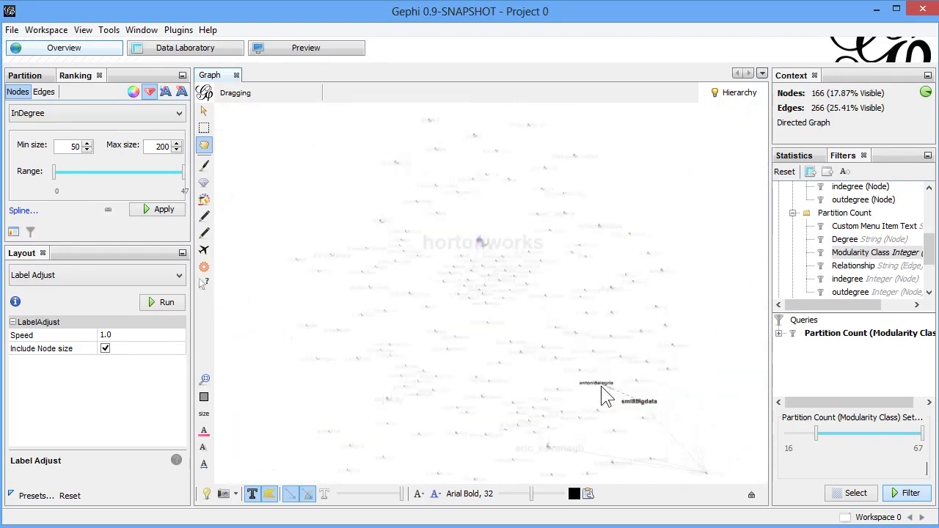
left_click_drag(620, 411, 543, 307)
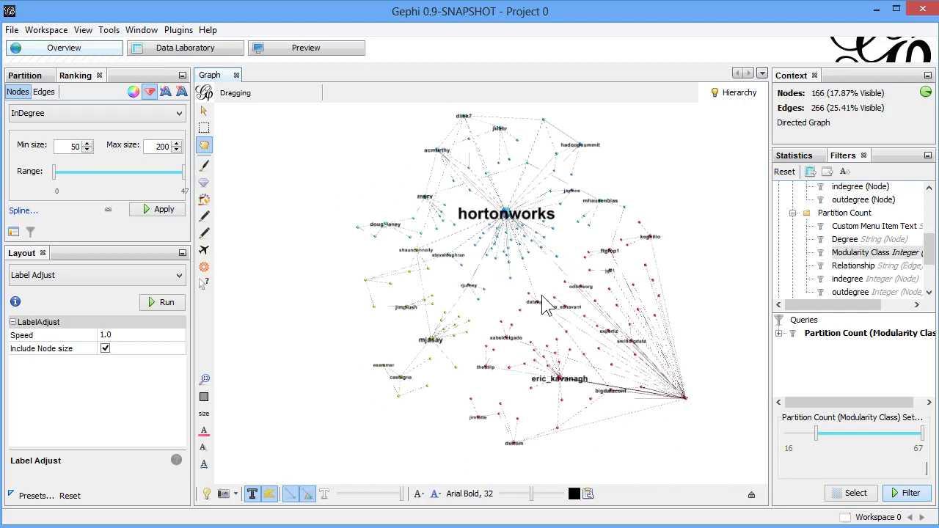
Step: Switch the layout back to Force Atlas and set its gravity to 5
left_click(164, 278)
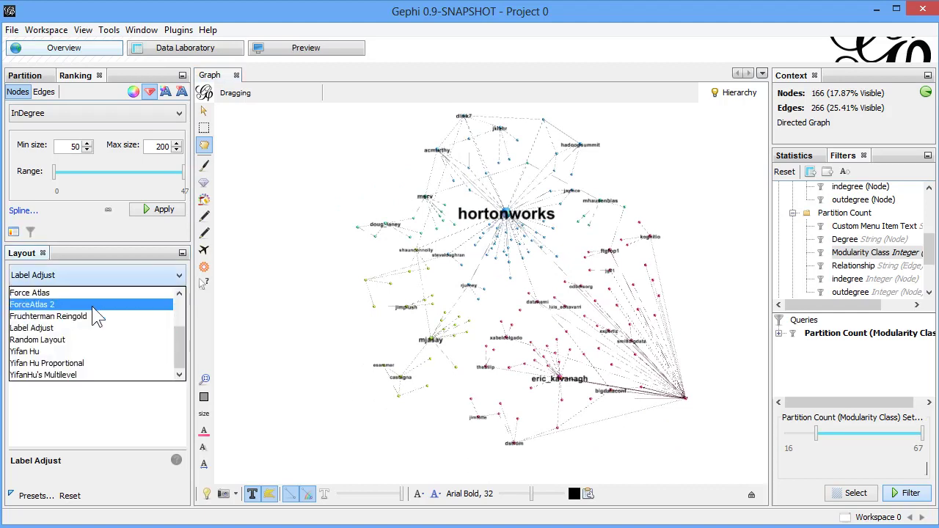
left_click(89, 294)
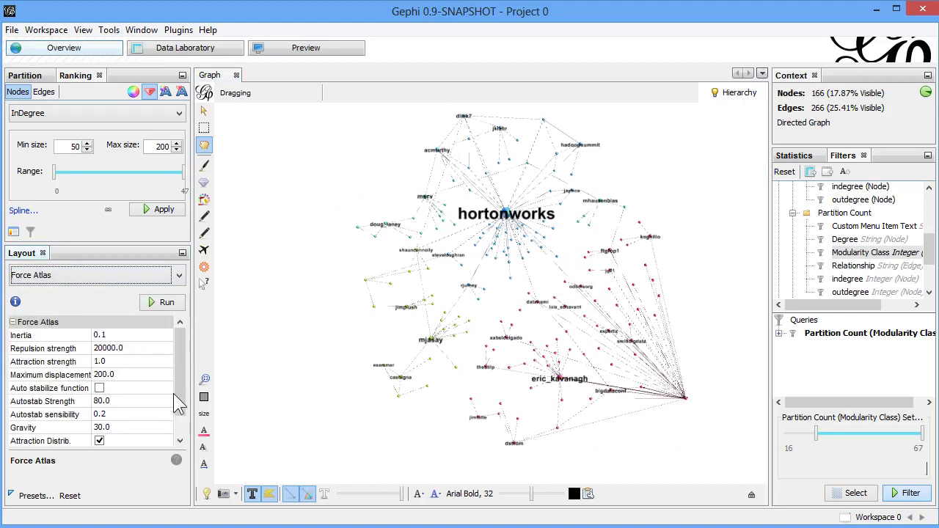
scroll(184, 377, "down", 2)
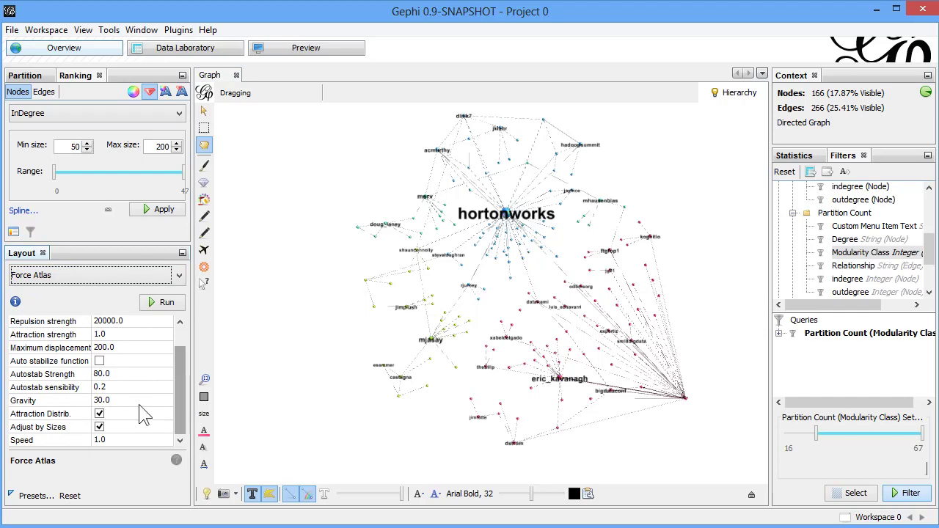
left_click(147, 402)
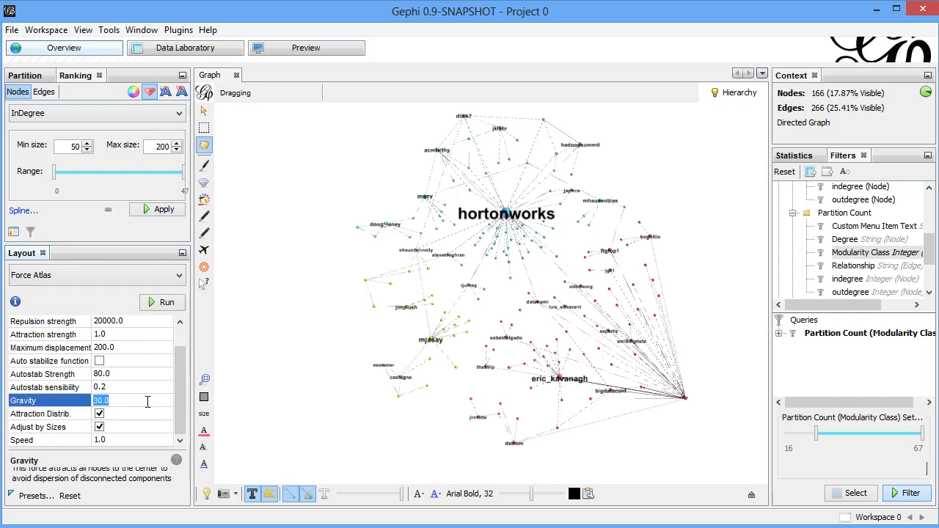
type("5")
key("Return")
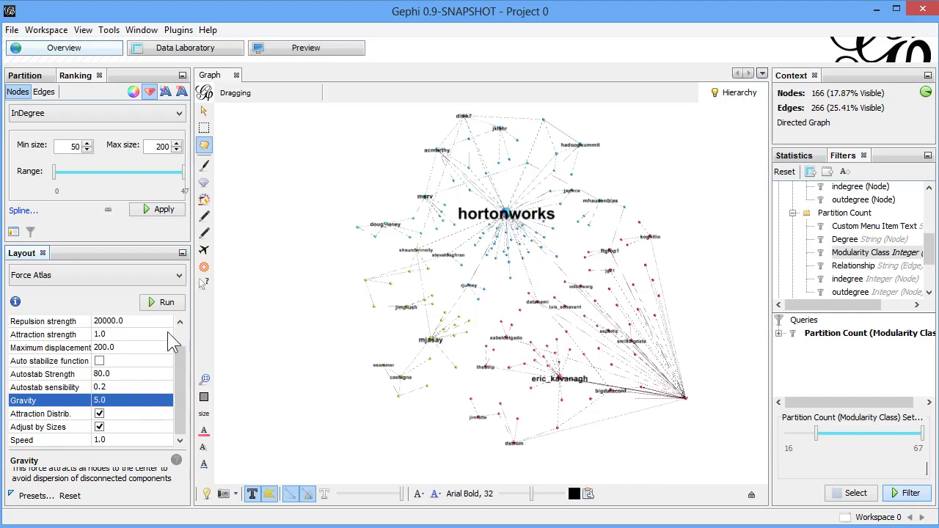
Step: Run Force Atlas with the lower gravity until the clusters move farther apart, and stop it
left_click(164, 304)
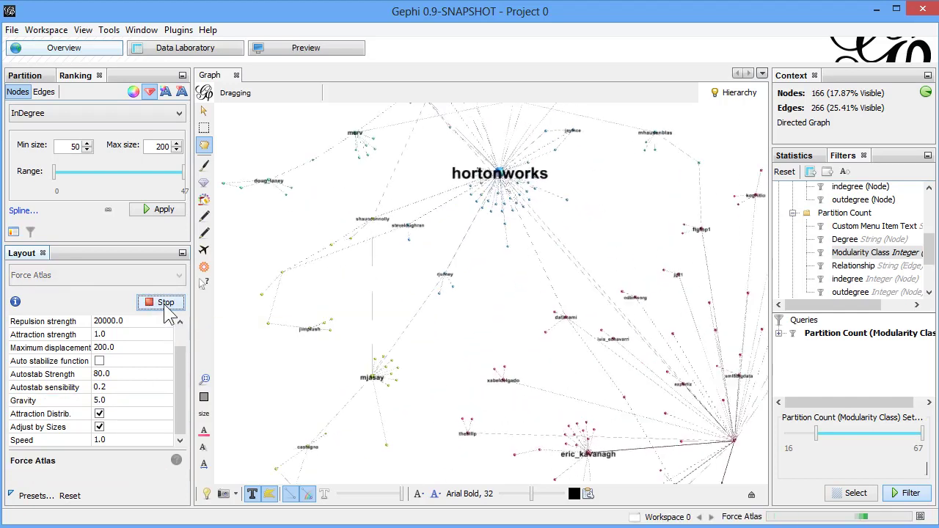
left_click(165, 308)
left_click(165, 304)
Step: Enlarge the node labels so they are readable on the spread-out graph
scroll(434, 389, "down", 2)
scroll(434, 389, "down", 2)
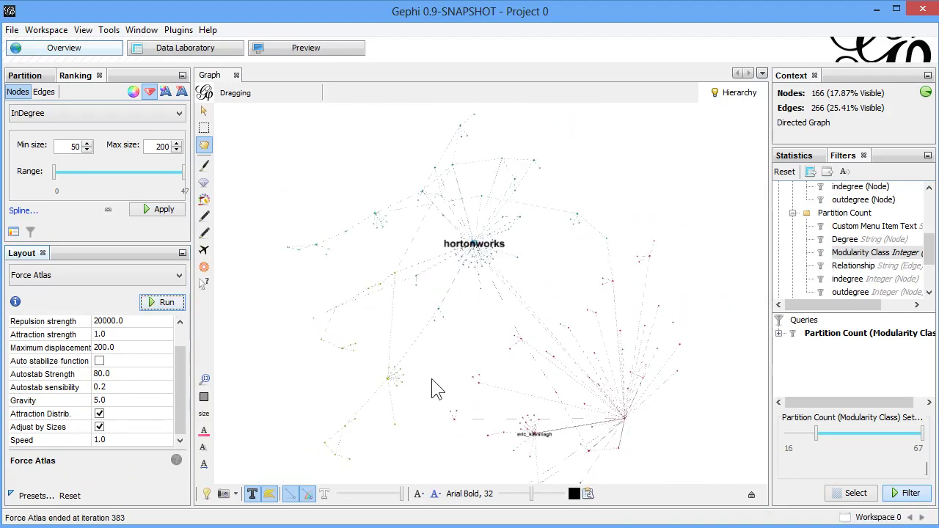
left_click_drag(534, 499, 557, 500)
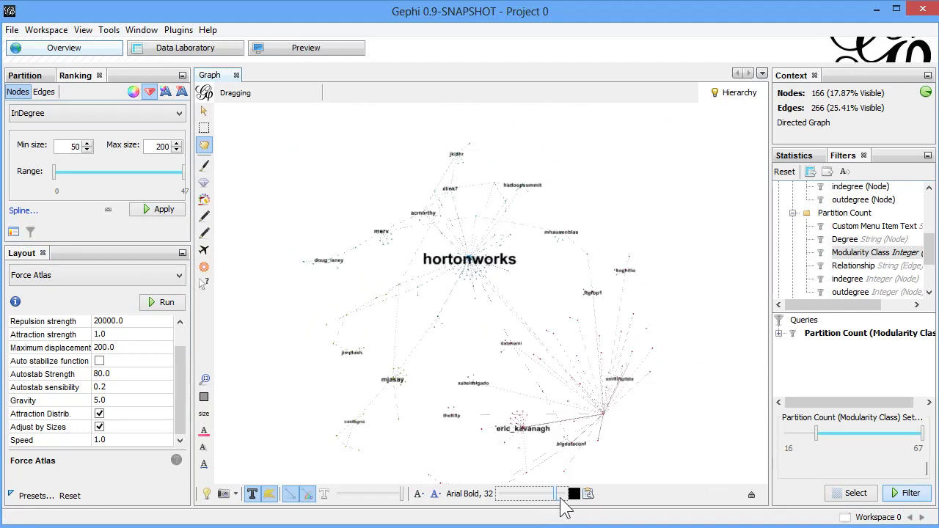
scroll(640, 438, "up", 4)
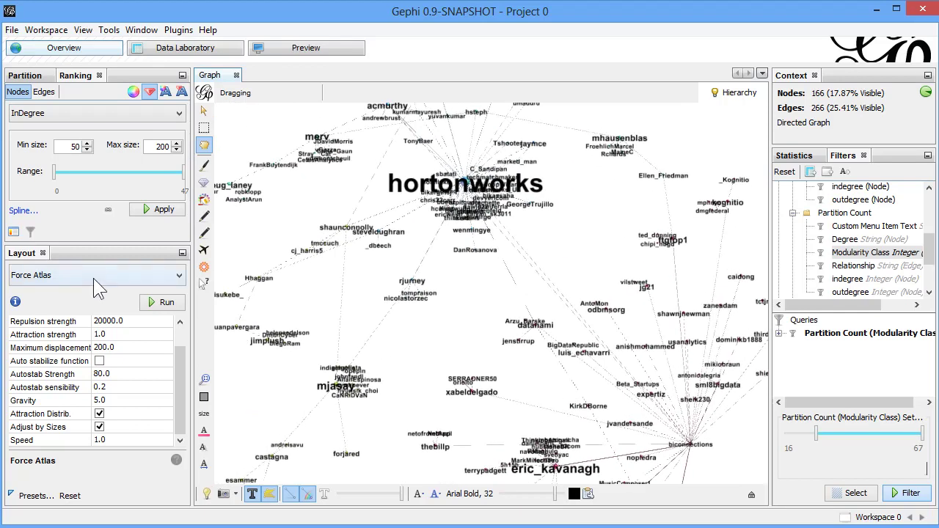
Step: Apply Label Adjust again to the spread-out graph to clear the enlarged labels' overlaps, and view the result
left_click(103, 275)
left_click(55, 326)
left_click(156, 305)
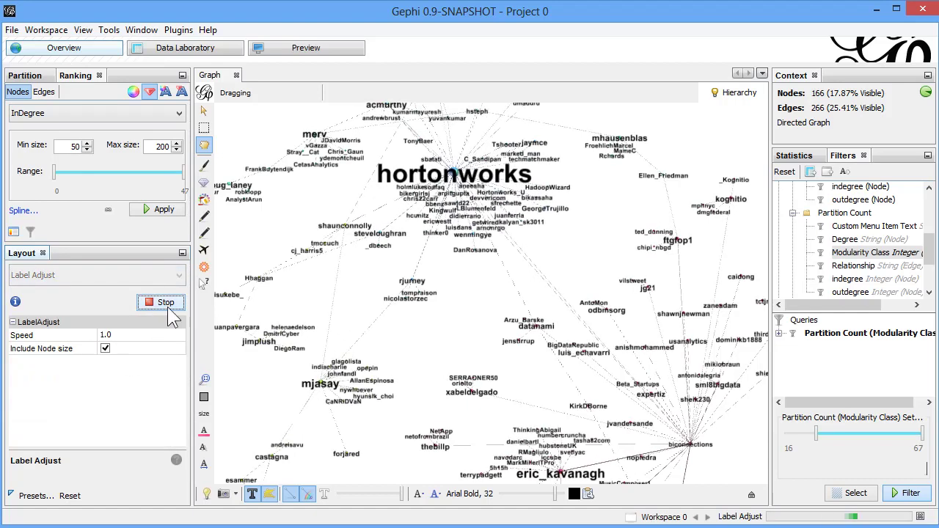
scroll(574, 348, "down", 2)
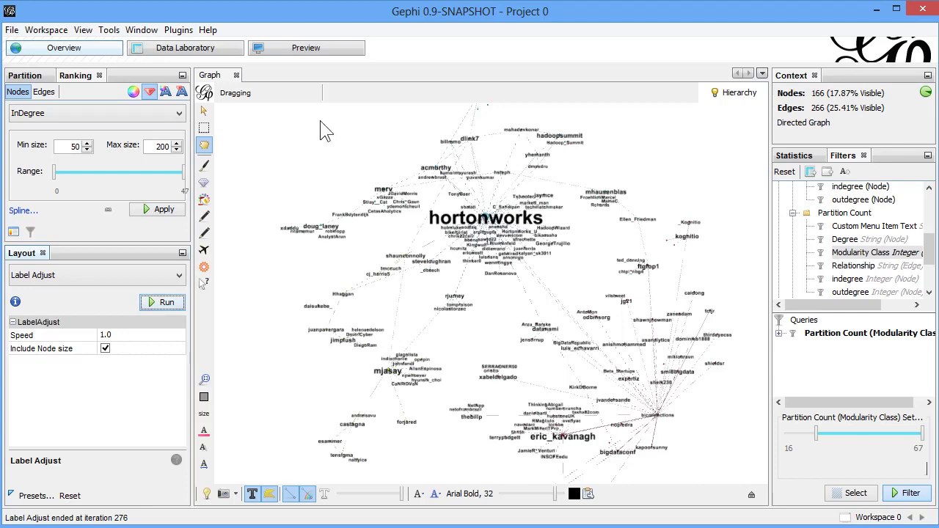
Step: Switch to the graph preview and refresh it to render the filtered, colored network
left_click(309, 48)
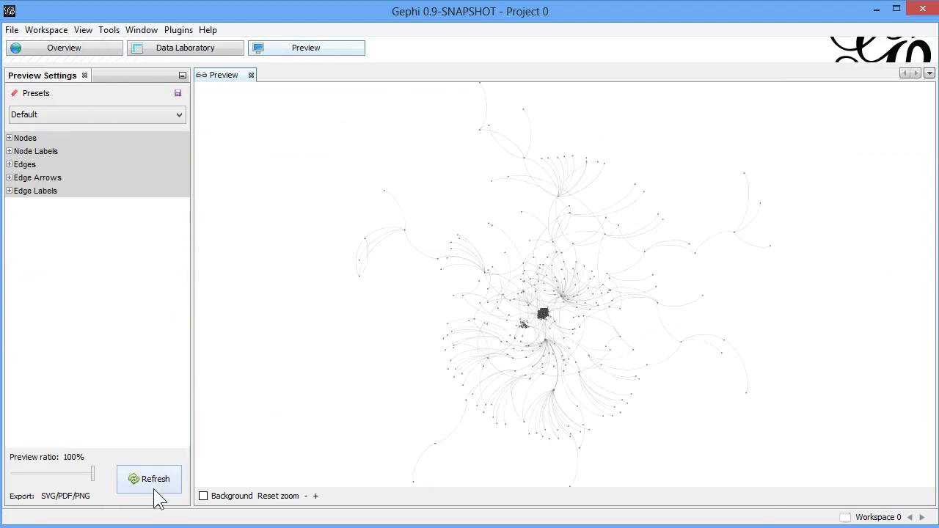
left_click(155, 490)
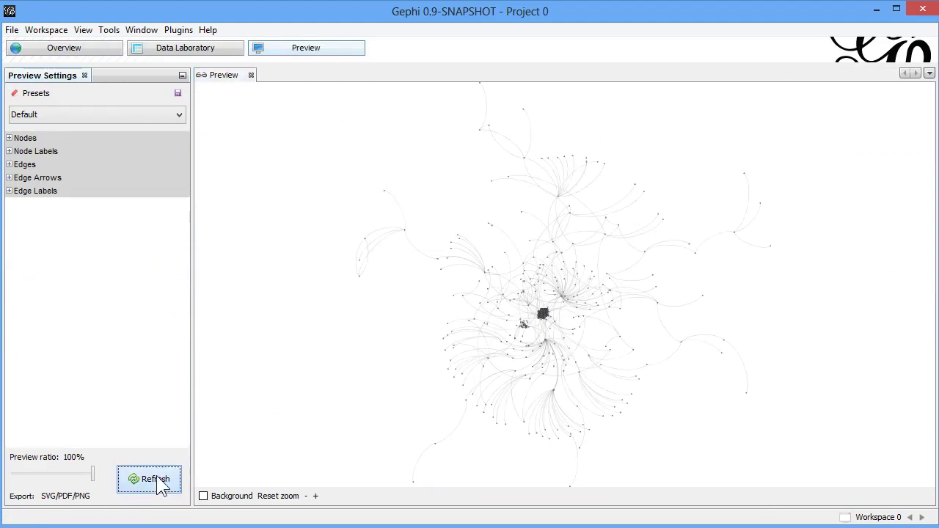
scroll(574, 296, "down", 2)
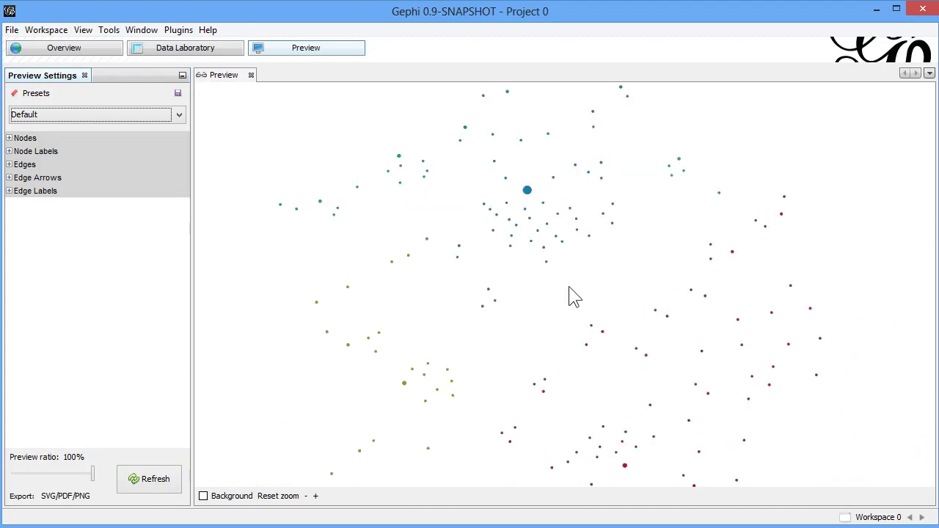
scroll(574, 297, "up", 2)
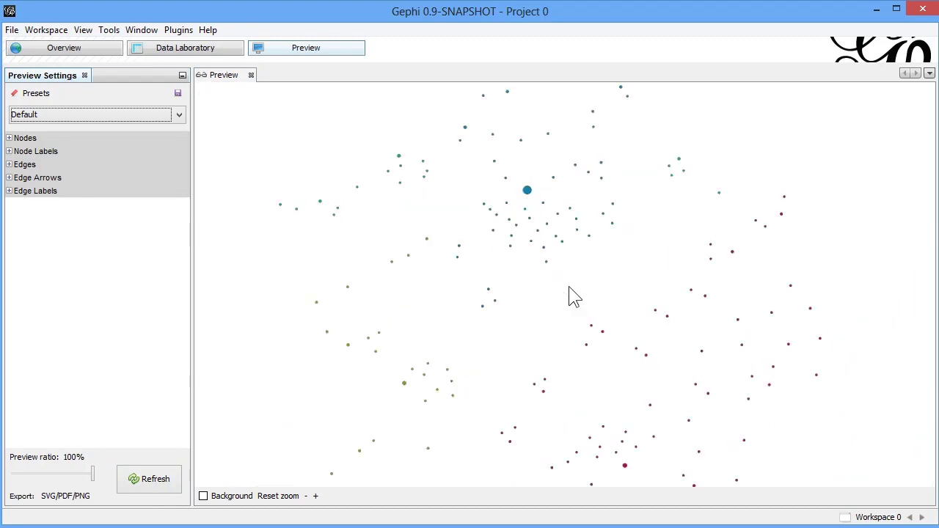
Step: Turn on the display of node labels in the preview settings
left_click(10, 139)
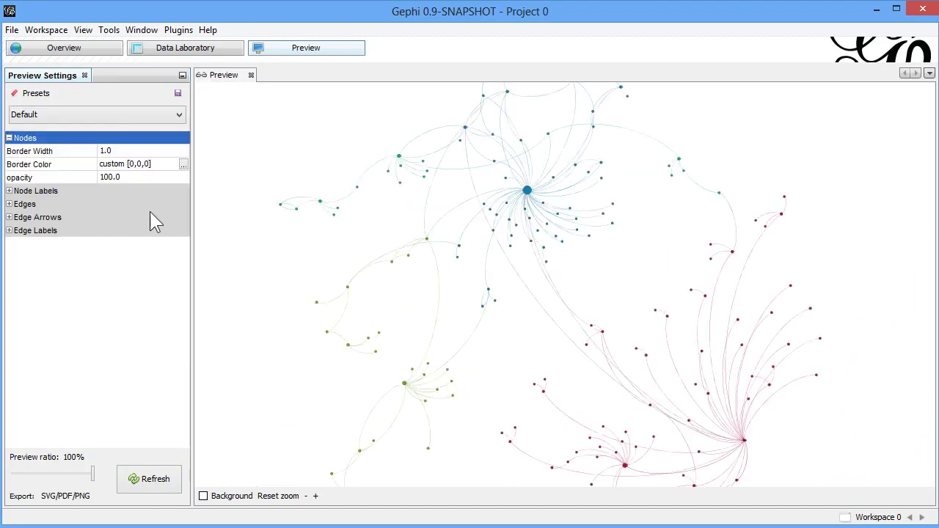
left_click(9, 192)
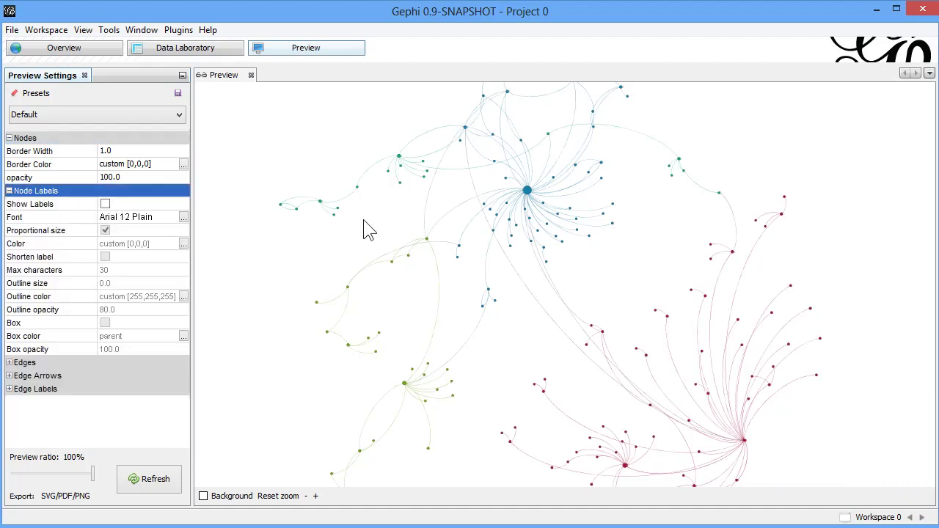
left_click(105, 205)
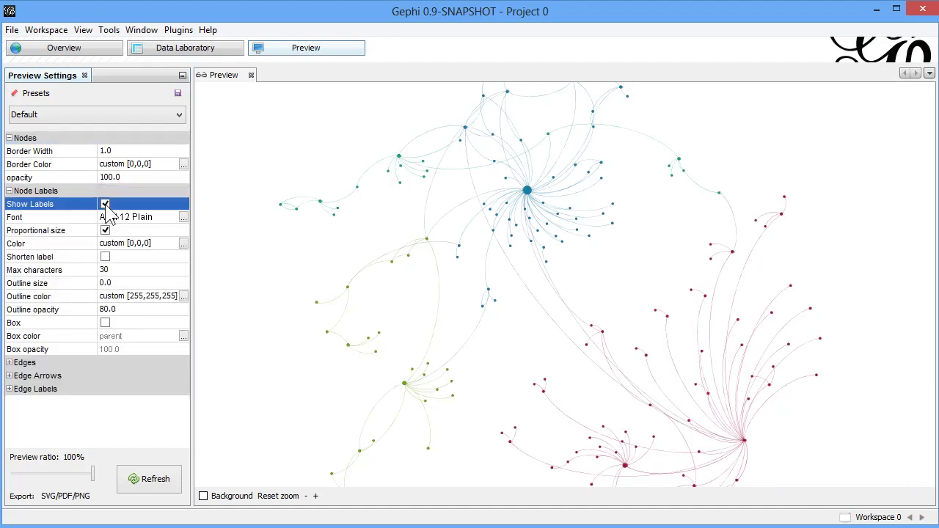
Step: Render the node labels, set their font to Arial 18 Plain, and refresh the preview
left_click(155, 480)
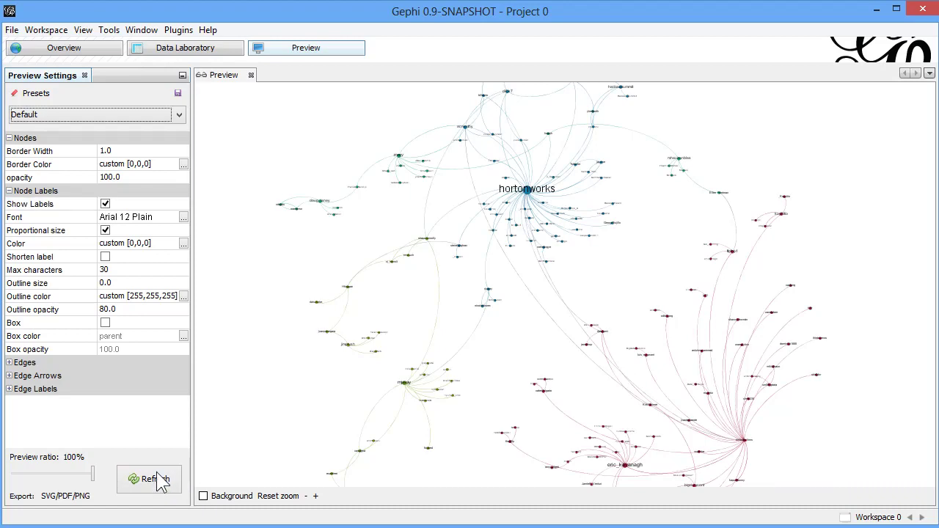
left_click(183, 218)
left_click(572, 271)
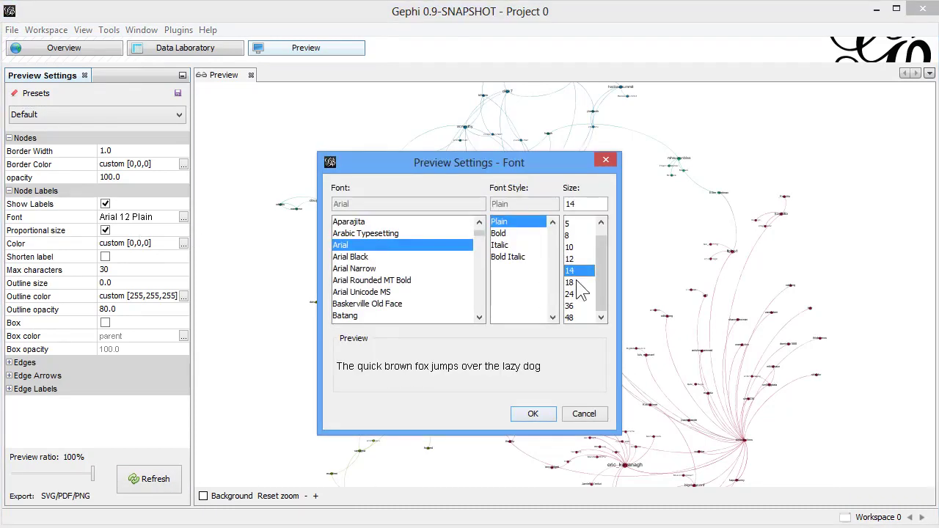
left_click(570, 283)
left_click(533, 414)
left_click(156, 488)
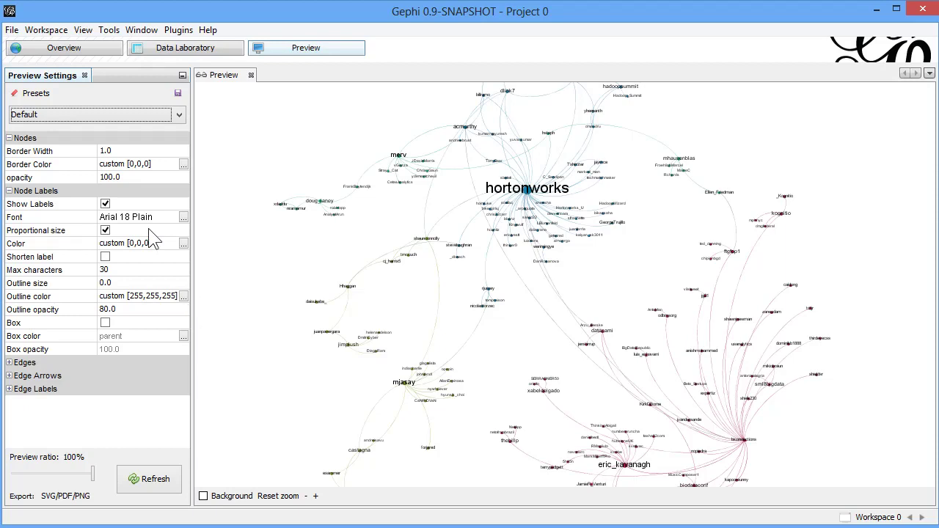
Step: Set the edge thickness to 3.0 and refresh the preview
left_click(9, 362)
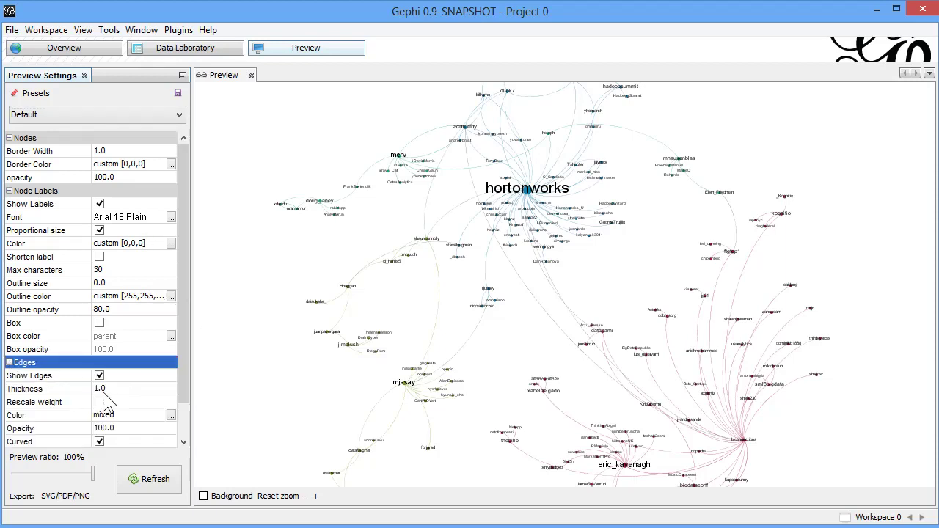
left_click(115, 387)
type("3.0")
key("Return")
left_click(162, 481)
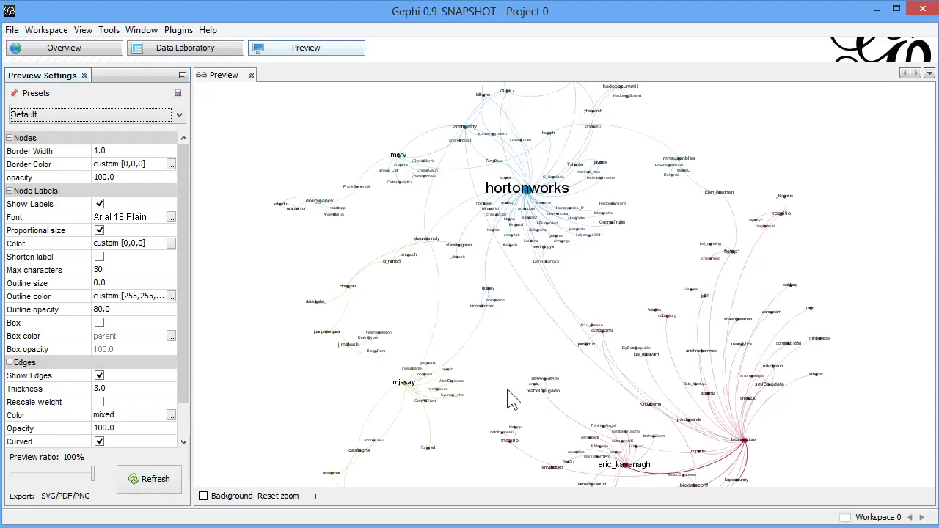
Step: Raise the edge thickness to 10 and refresh the preview to show heavier edges around the hortonworks cluster
scroll(447, 394, "up", 5)
left_click(282, 497)
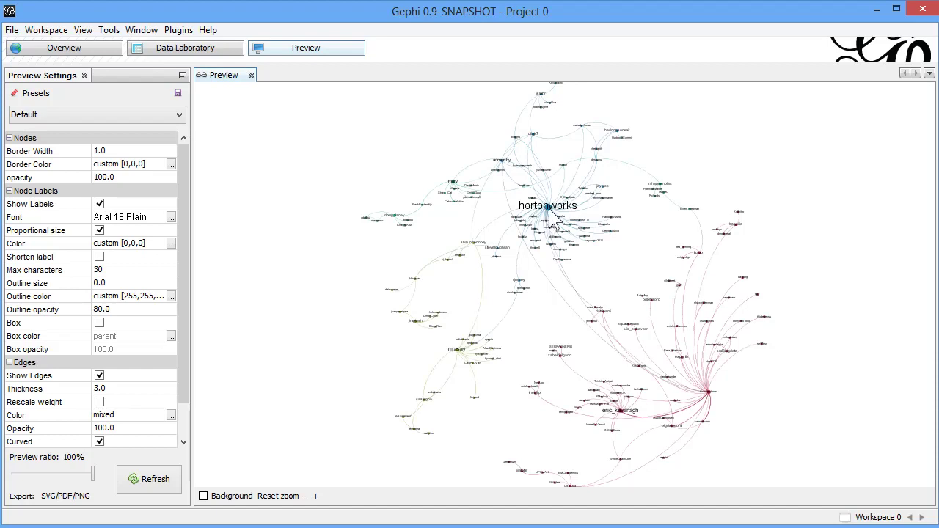
scroll(551, 217, "up", 5)
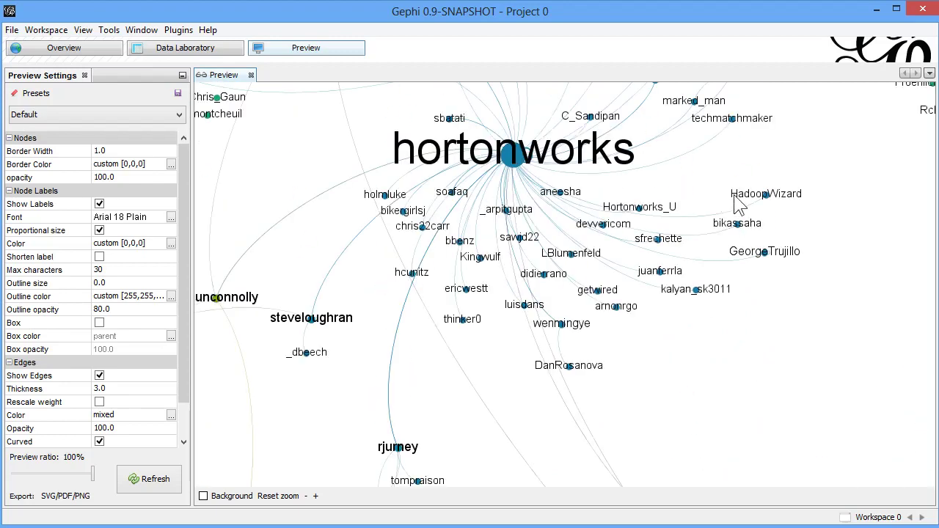
left_click_drag(519, 171, 532, 198)
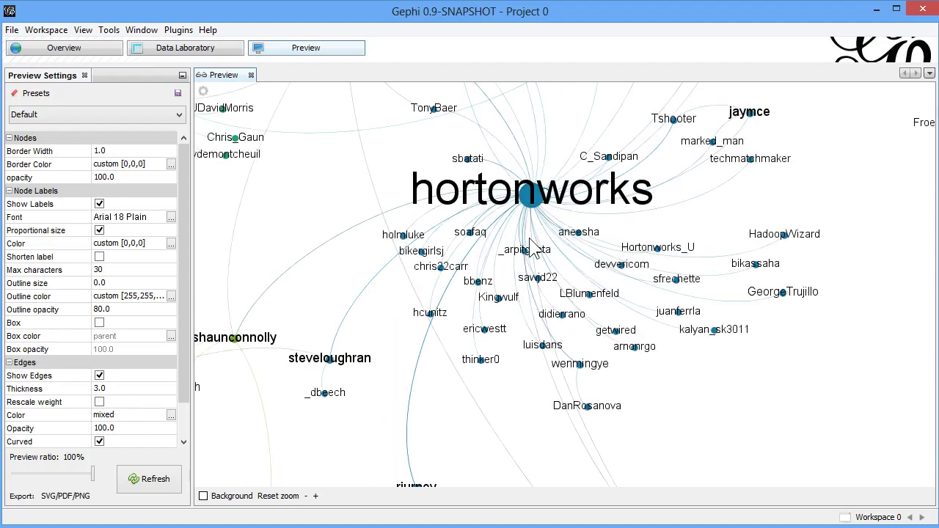
scroll(533, 248, "down", 3)
left_click_drag(550, 253, 504, 170)
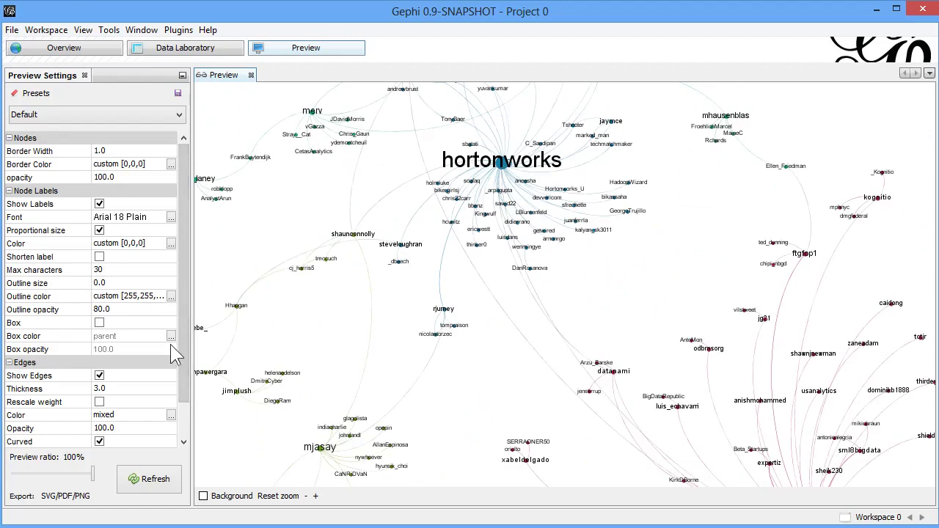
scroll(184, 367, "down", 2)
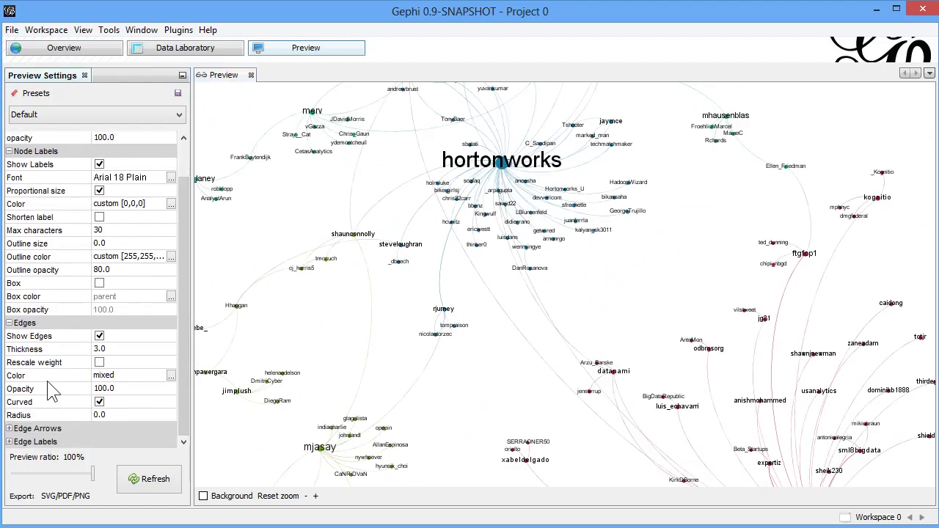
left_click(106, 349)
type("10")
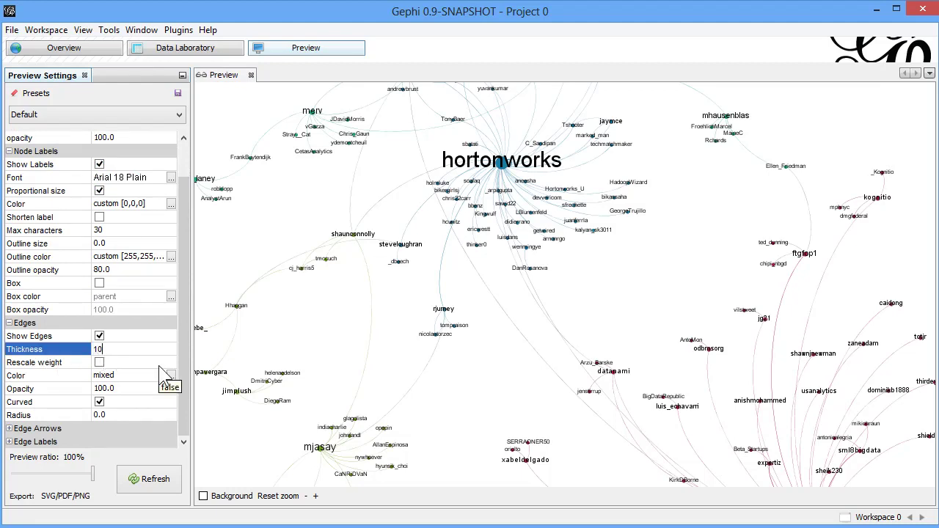
key("Return")
left_click(143, 479)
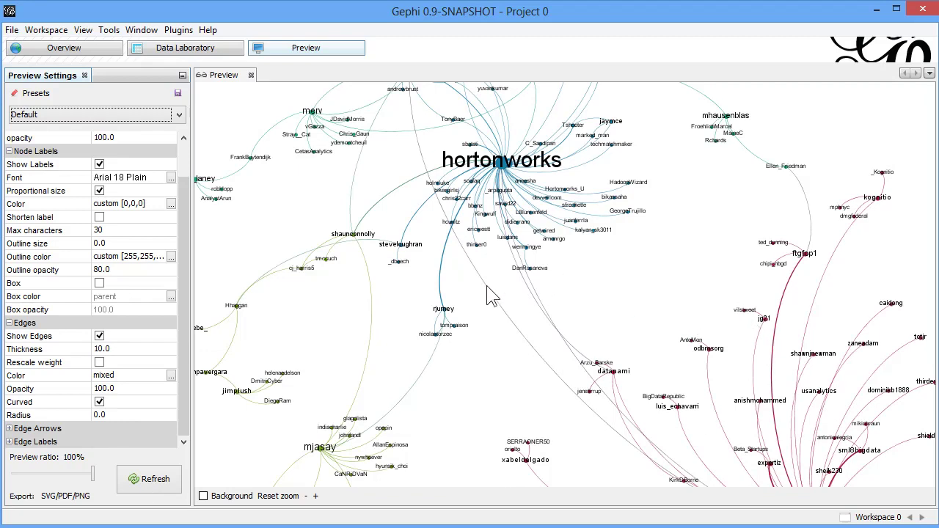
left_click_drag(490, 295, 530, 257)
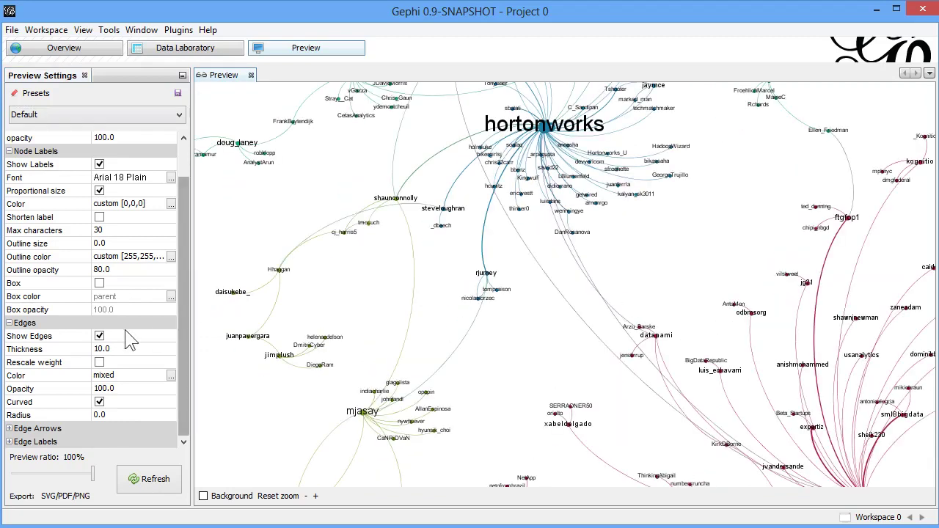
Step: Expand the edge arrow and edge label settings and examine their options
left_click(14, 430)
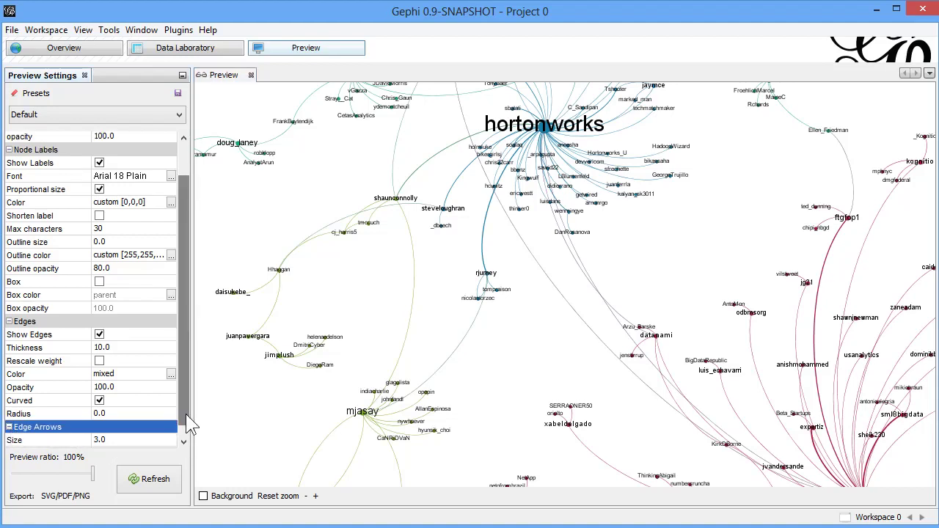
scroll(181, 400, "down", 1)
left_click(11, 441)
left_click_drag(184, 338, 188, 422)
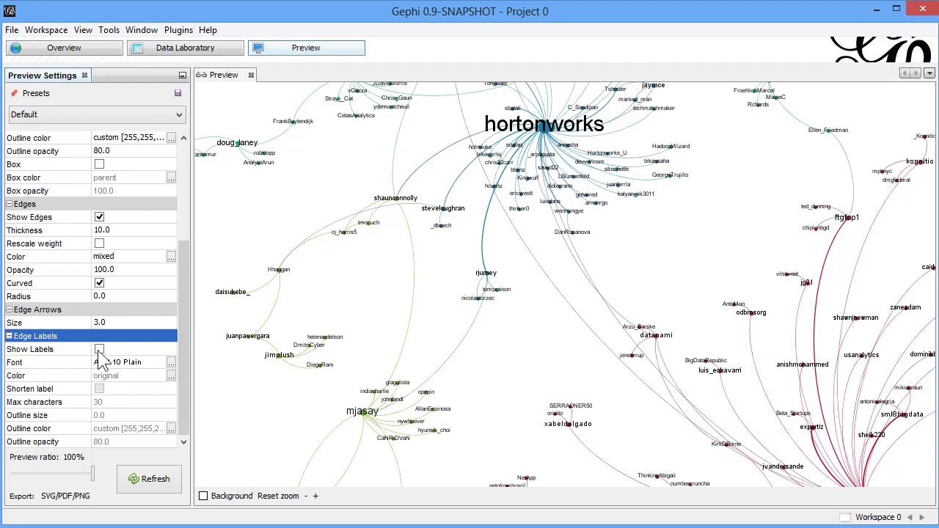
left_click_drag(189, 378, 198, 266)
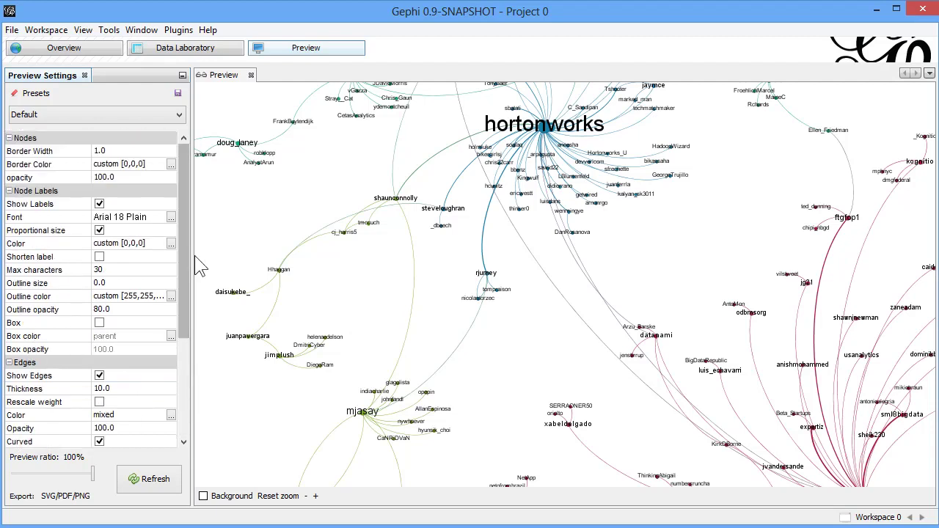
Step: Set the node label font size to 24 and refresh the preview
left_click(171, 217)
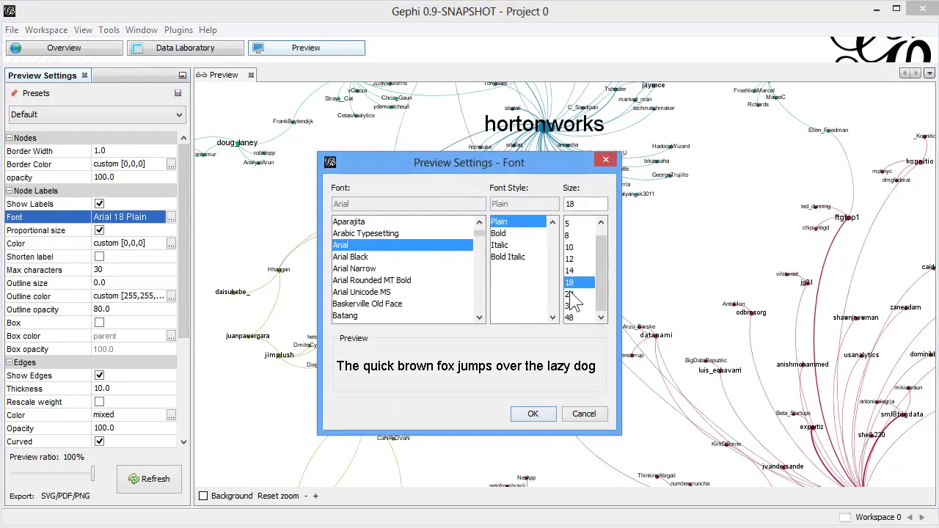
left_click(570, 294)
left_click(534, 414)
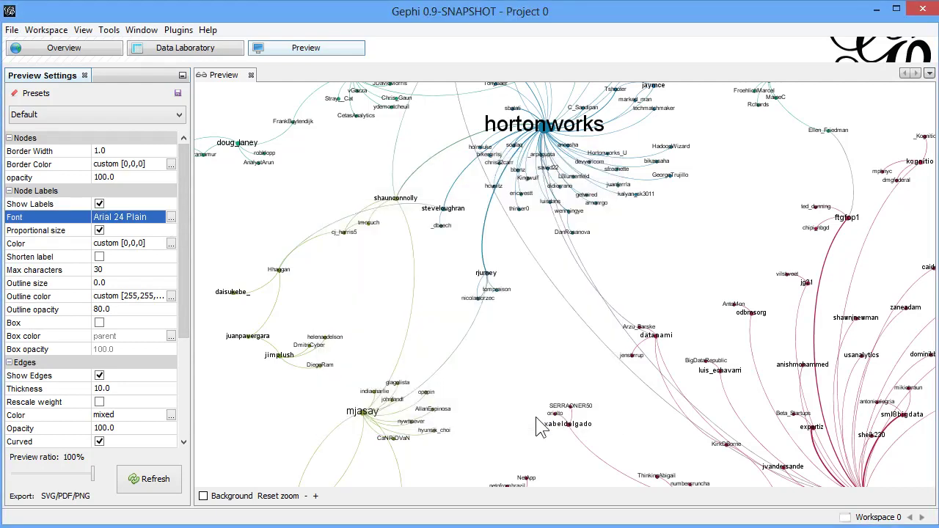
left_click(163, 489)
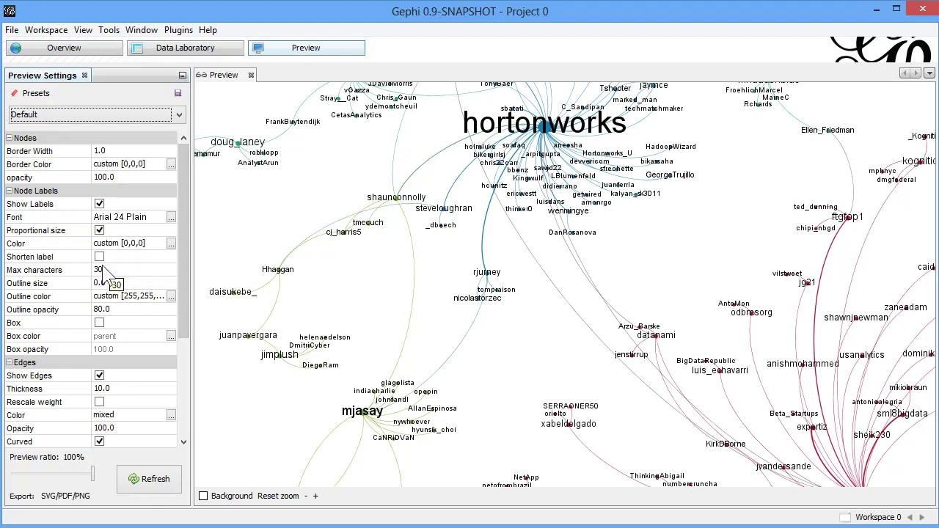
Step: Enable boxes behind the node labels, set the box opacity to 10, and refresh and inspect the preview
left_click(99, 322)
left_click(141, 481)
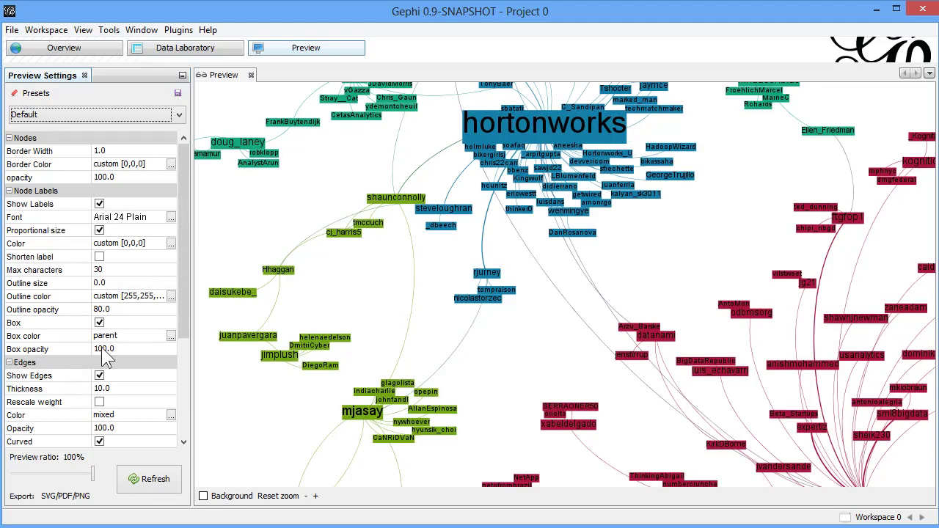
left_click(104, 350)
type("10")
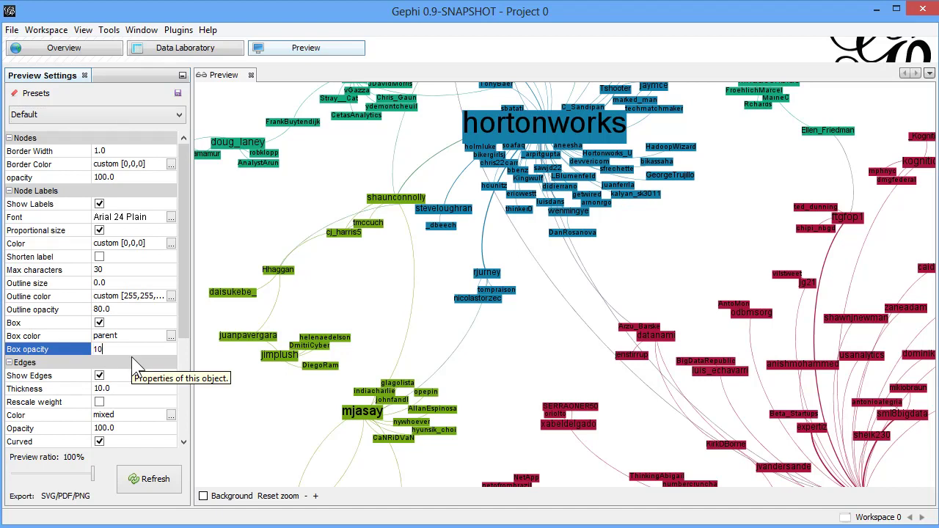
key("Return")
left_click(156, 486)
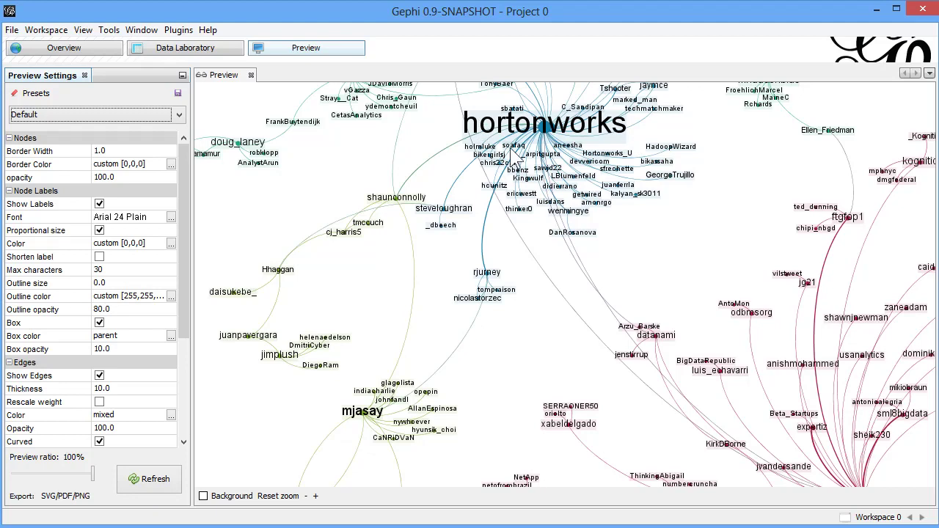
scroll(554, 283, "up", 3)
scroll(554, 283, "down", 6)
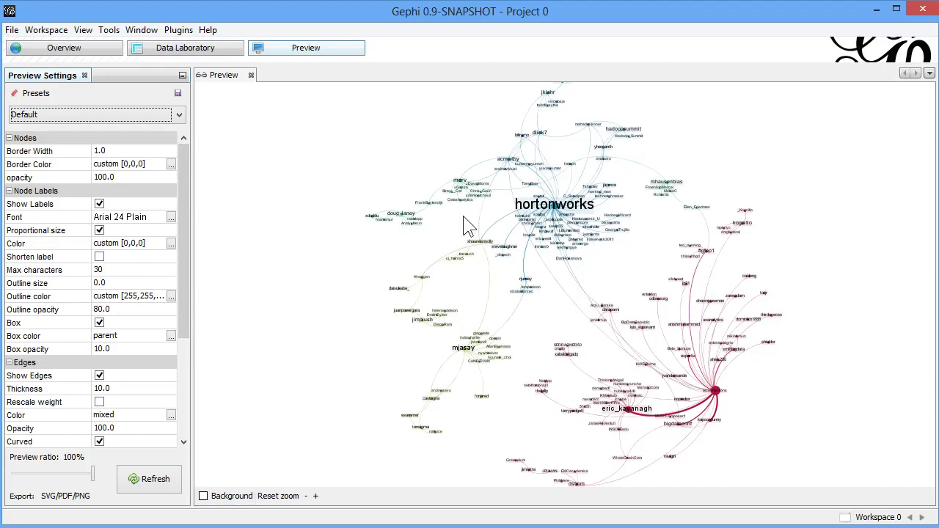
Step: Export the preview as a PDF named Hadoop-InDegree.pdf in My Documents
left_click(70, 499)
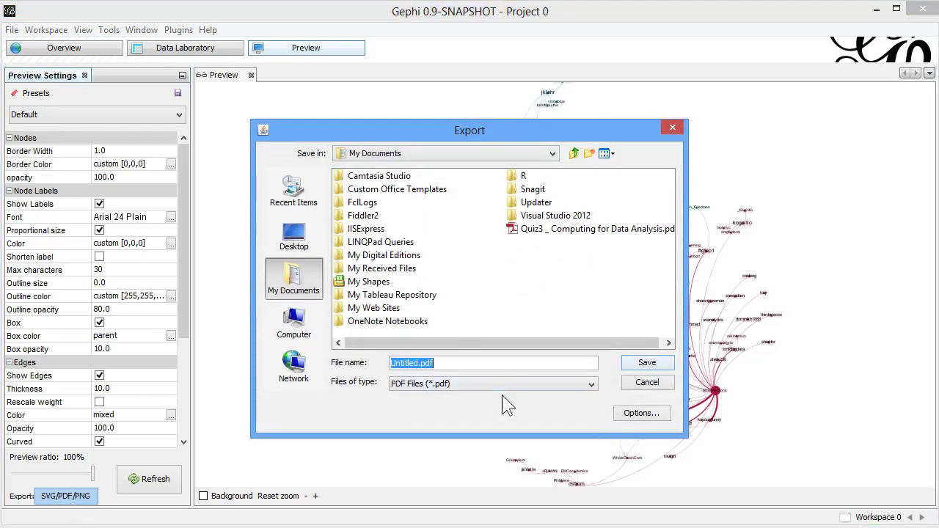
left_click(420, 362)
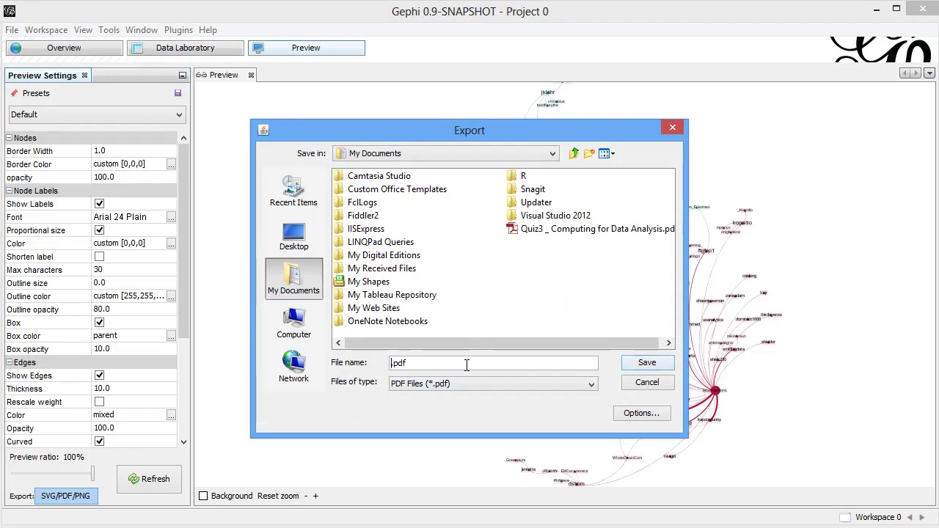
key("BackSpace")
key("BackSpace")
key("BackSpace")
key("BackSpace")
key("BackSpace")
type("Hadoop-InDegree")
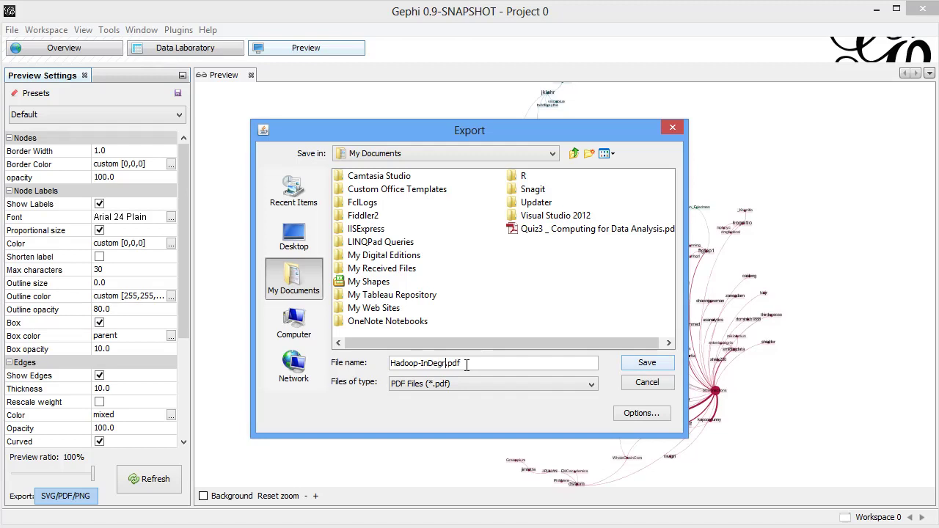
left_click(645, 362)
Step: Return to the graph overview and rank node size by OutDegree, from 50 to 200
left_click(64, 52)
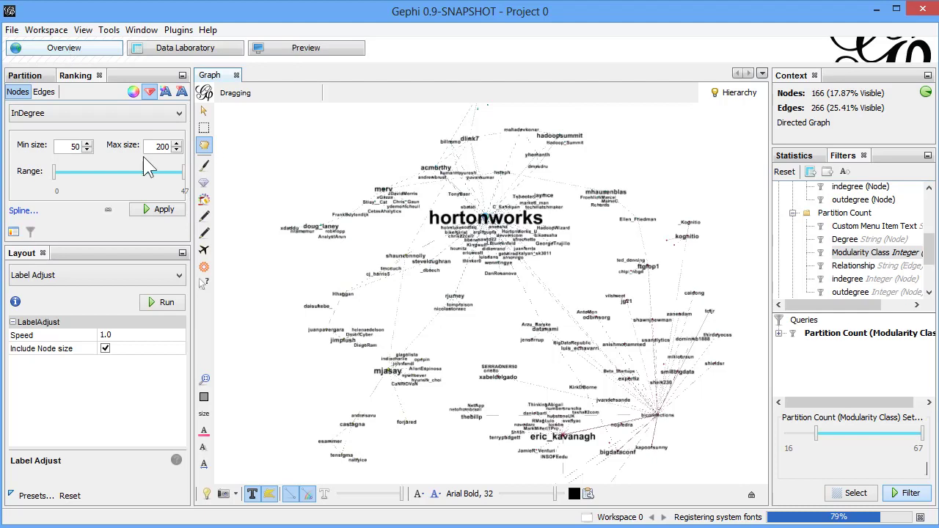
left_click(92, 114)
left_click(51, 174)
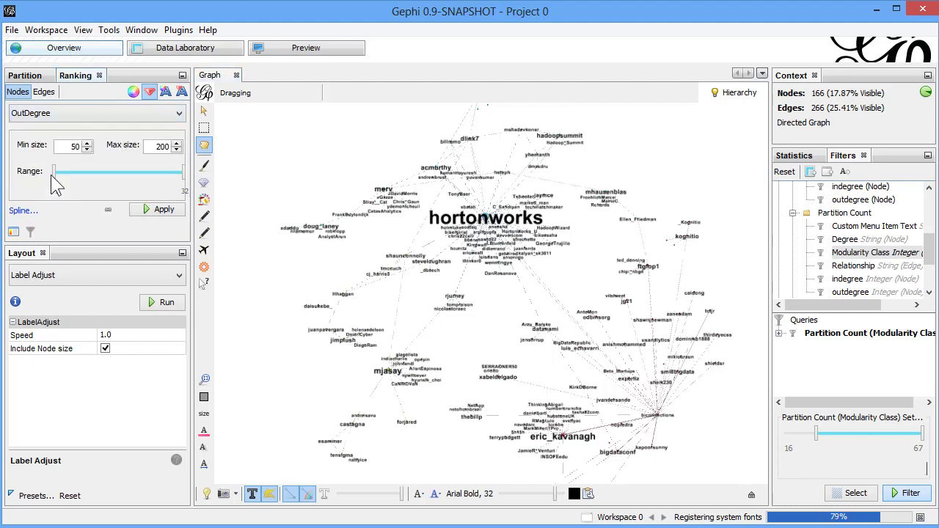
left_click(147, 211)
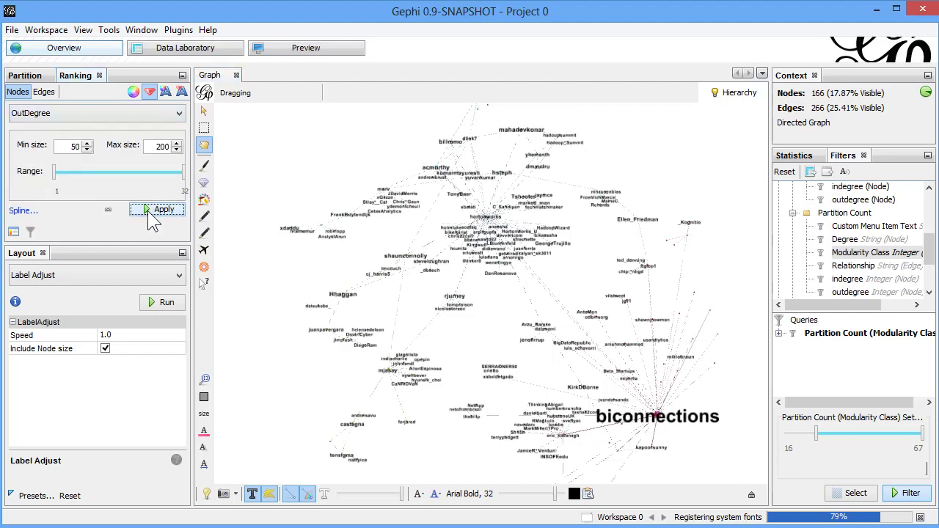
Step: Run the Label Adjust layout briefly on the resized graph, followed by a short run of Force Atlas
left_click(164, 303)
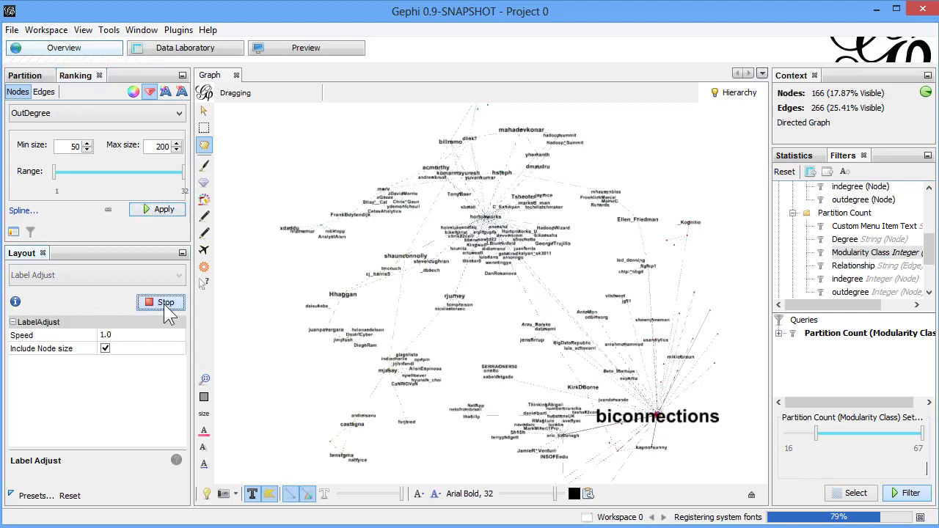
left_click(143, 276)
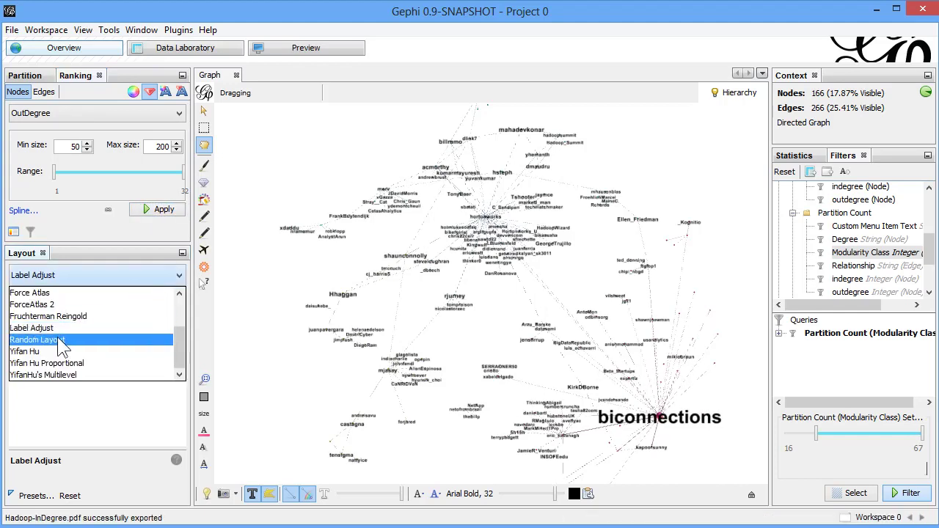
left_click(44, 295)
left_click(166, 303)
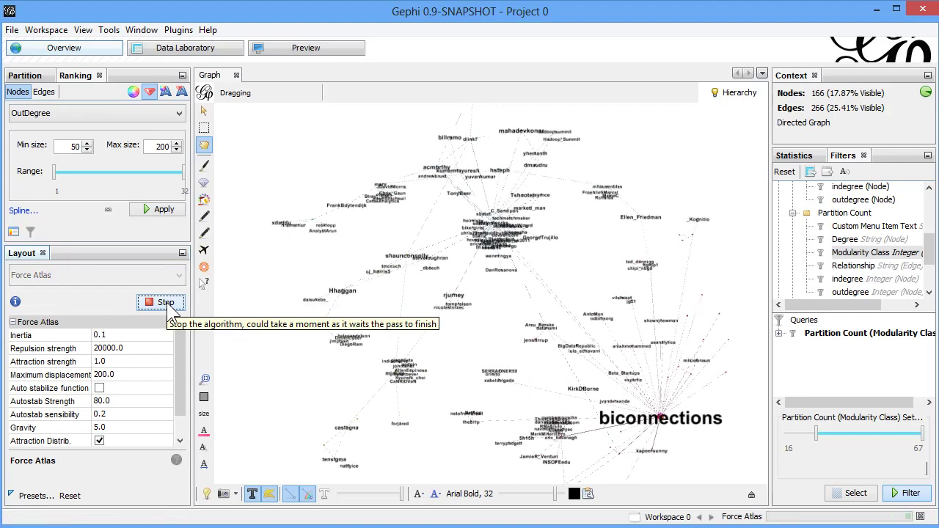
left_click(166, 303)
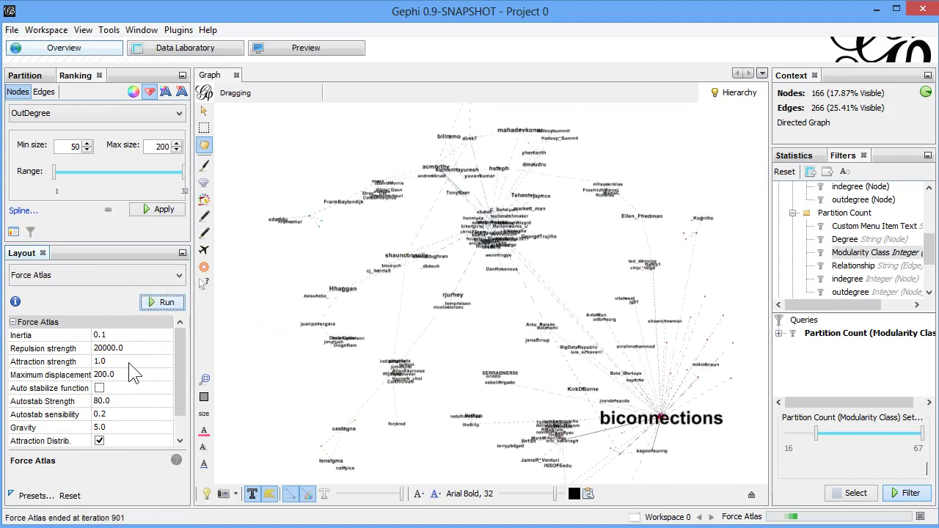
Step: Set the Force Atlas attraction strength to 20
left_click(157, 363)
type("20")
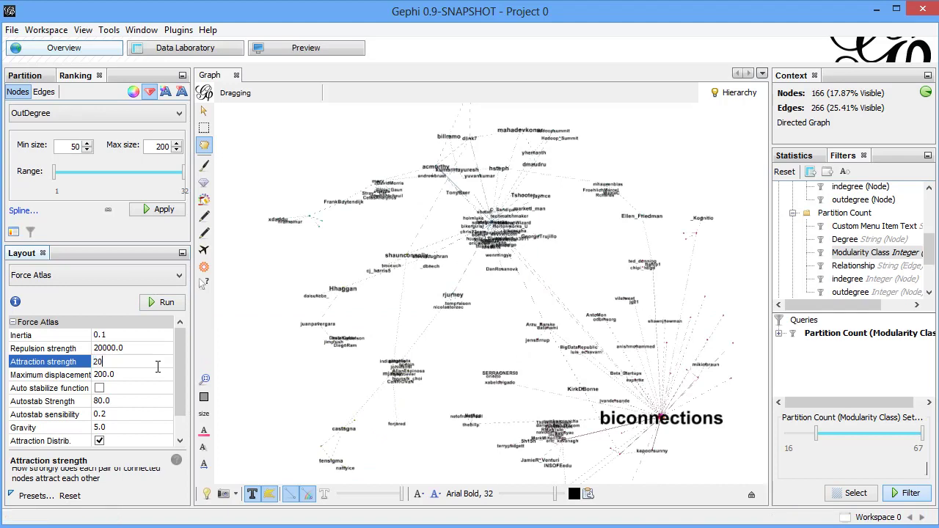
key("Return")
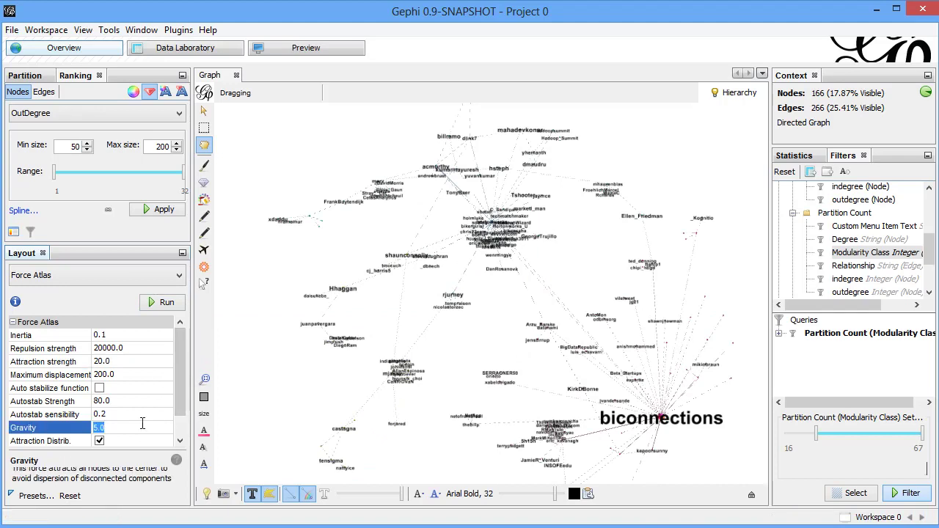
Step: Set the Force Atlas gravity to 30, run the layout briefly, and reduce the graph's label size slightly
type("30")
left_click(163, 302)
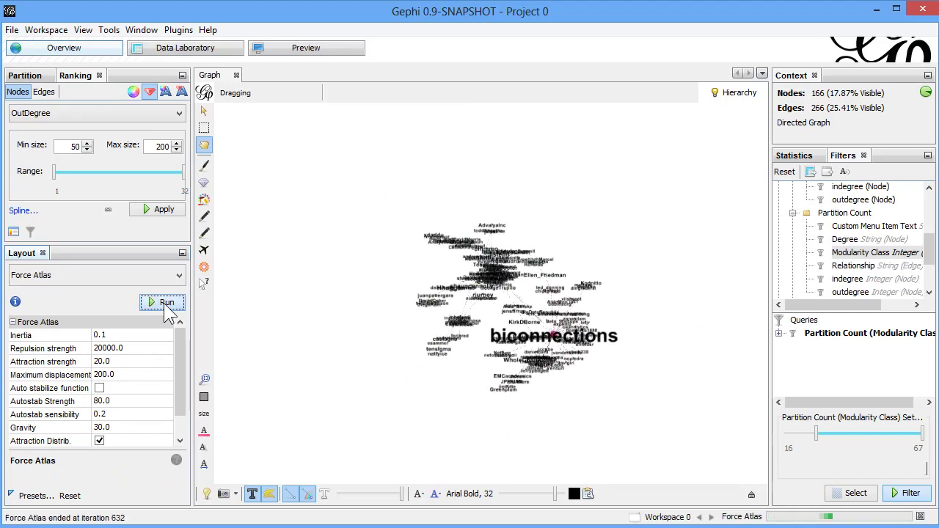
left_click(163, 303)
left_click_drag(555, 494, 544, 494)
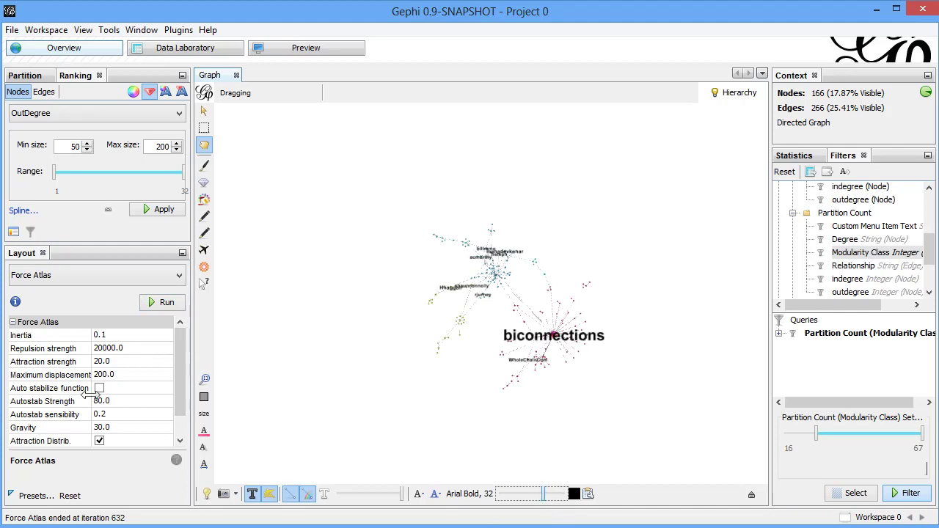
Step: Set the Force Atlas attraction strength to 1 and the maximum displacement to 100
left_click(125, 418)
left_click(139, 430)
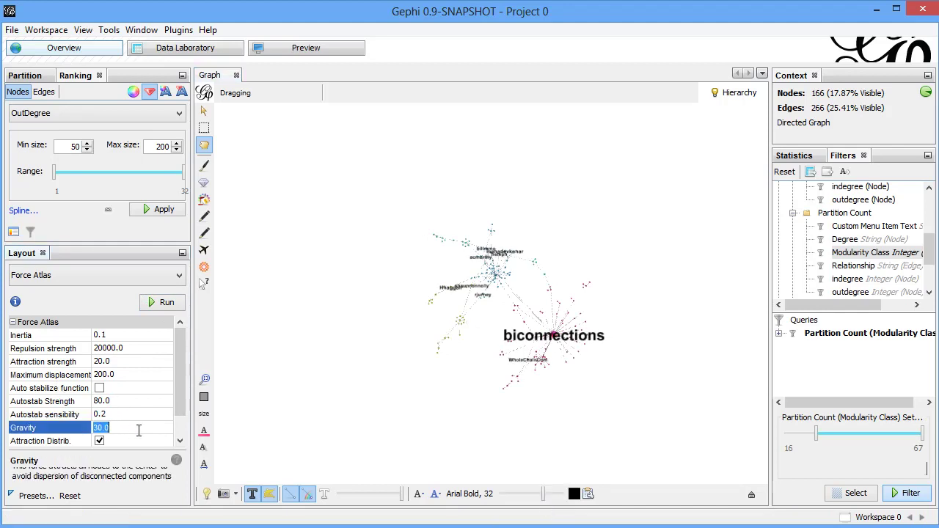
left_click(124, 365)
type("1.0")
left_click(159, 376)
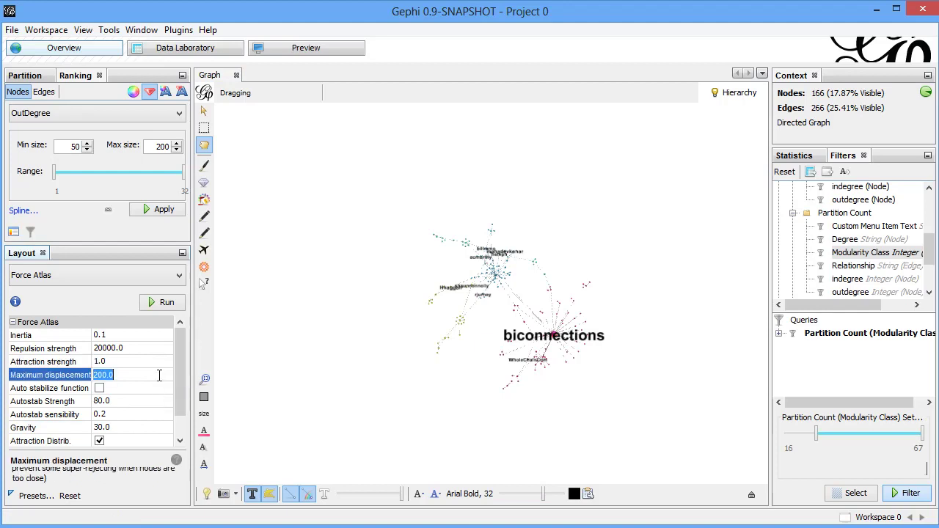
type("20")
key("Return")
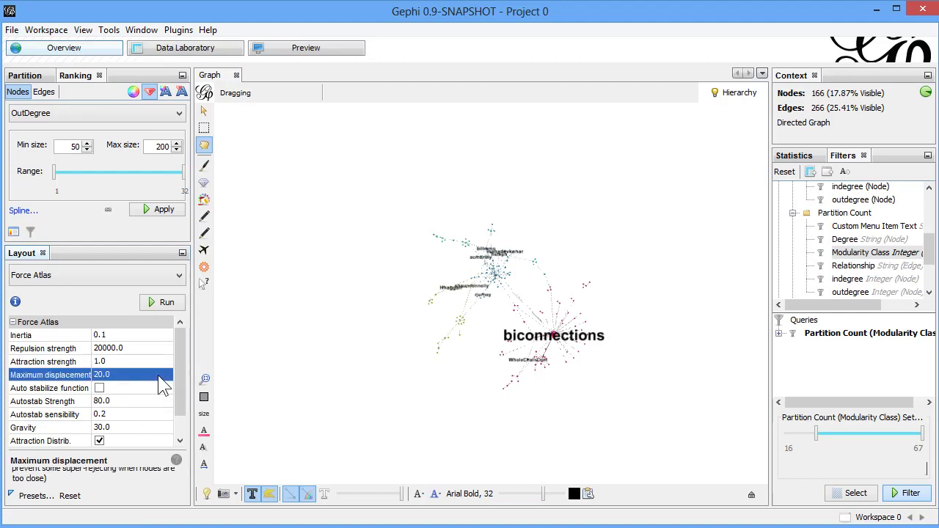
left_click(161, 376)
type("100")
key("Return")
Step: Set the Force Atlas gravity to 15 and run the layout for a few seconds
left_click(144, 432)
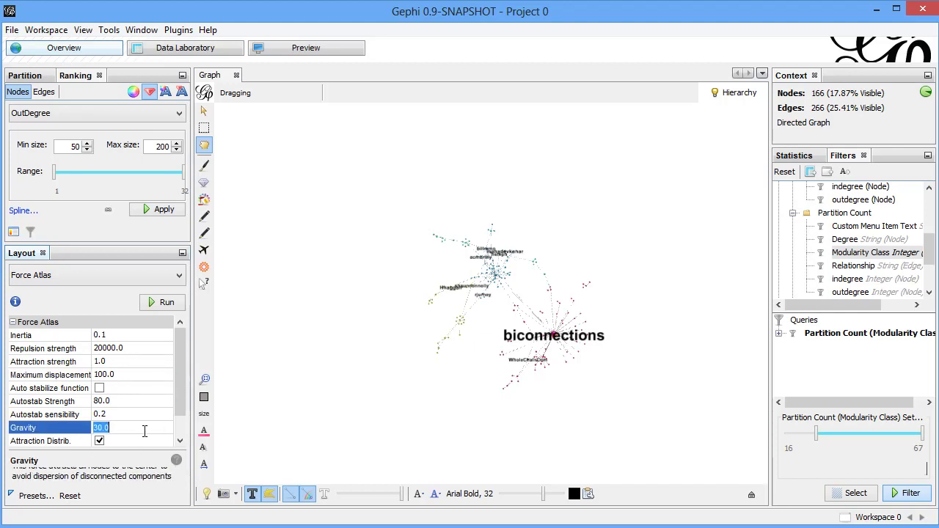
key("Return")
left_click(169, 304)
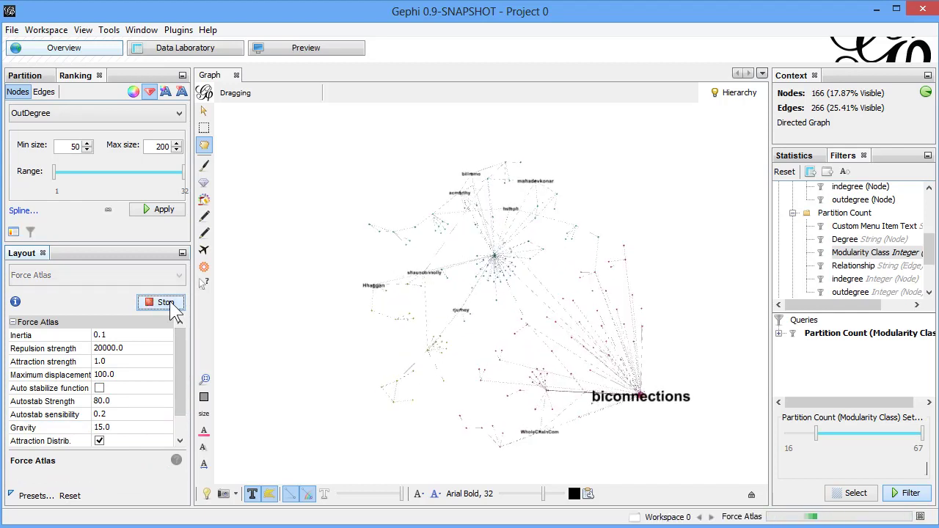
left_click(169, 301)
Step: Rotate the graph repeatedly with the Clockwise Rotate layout at an angle of -20
left_click(170, 275)
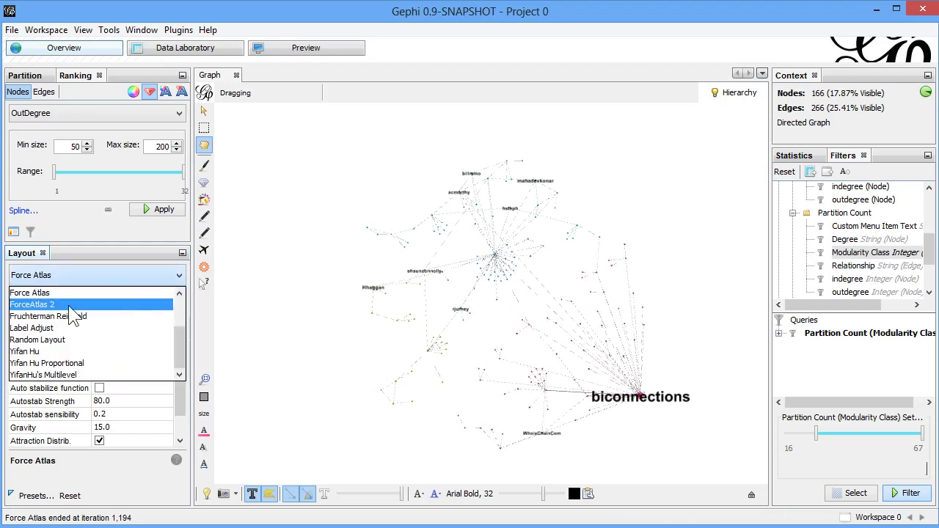
scroll(100, 292, "up", 3)
left_click(99, 292)
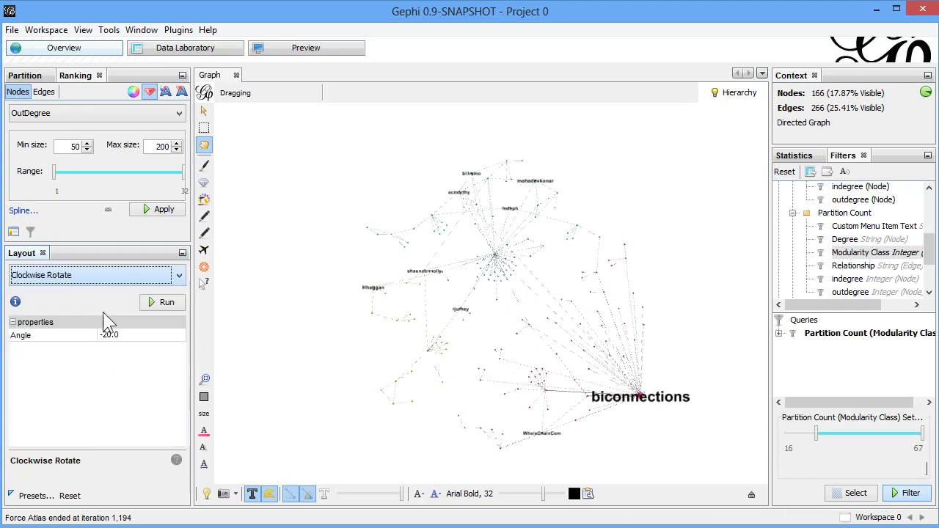
left_click(175, 303)
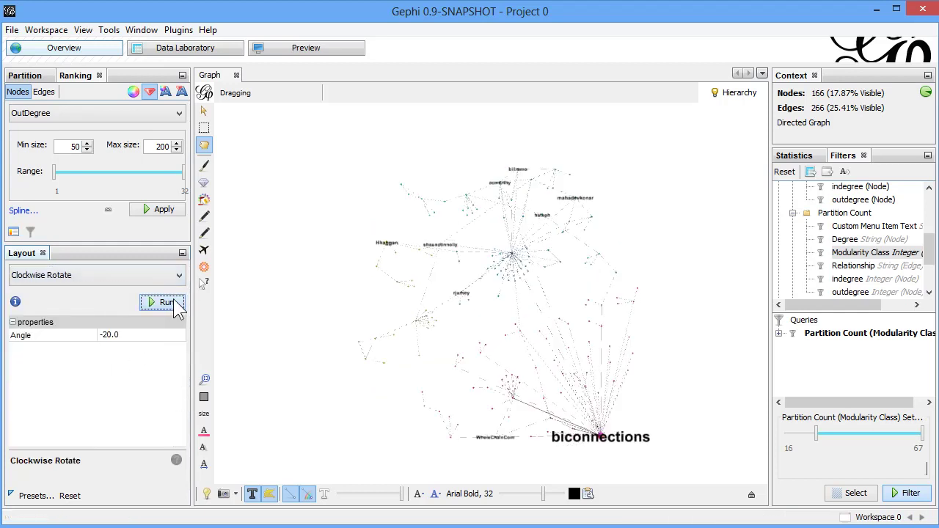
left_click(174, 304)
left_click(175, 303)
left_click(175, 304)
left_click(175, 304)
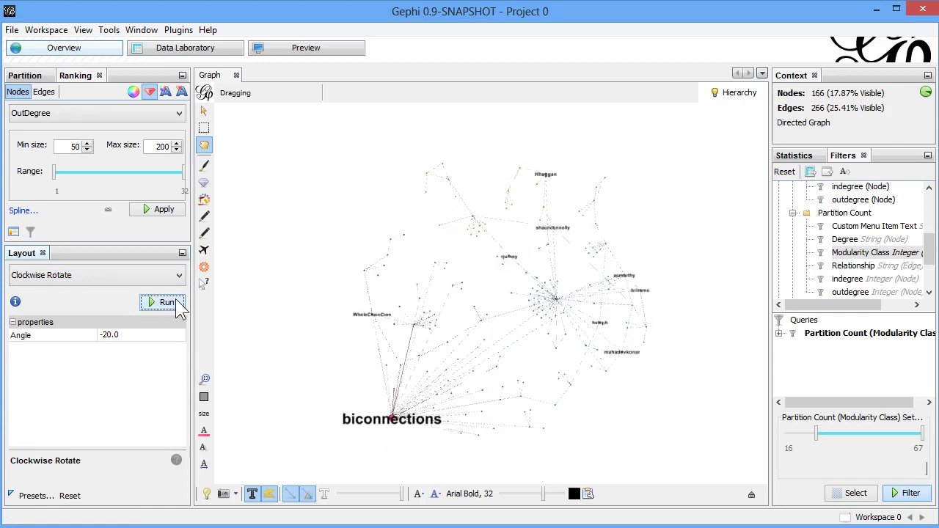
left_click(175, 304)
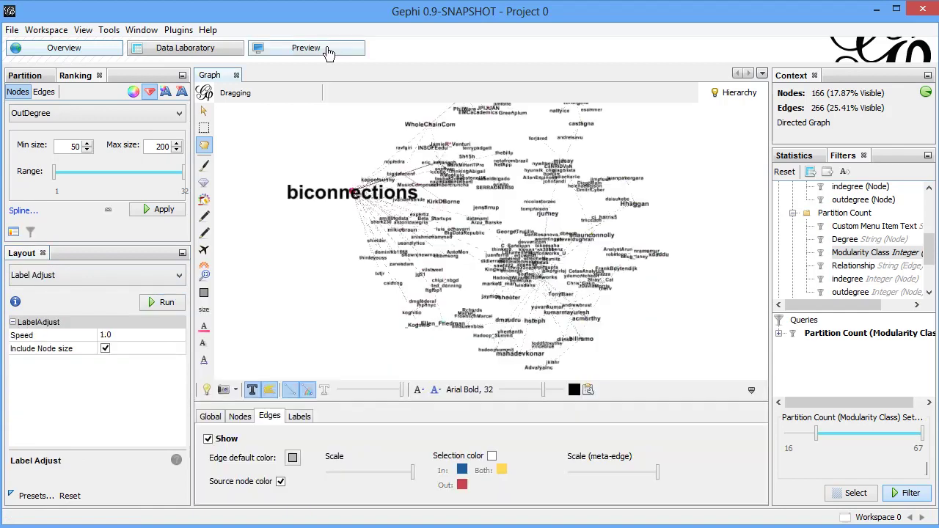
Step: Refresh the preview to check the rotated network, and return to the graph overview
left_click(326, 49)
left_click(164, 486)
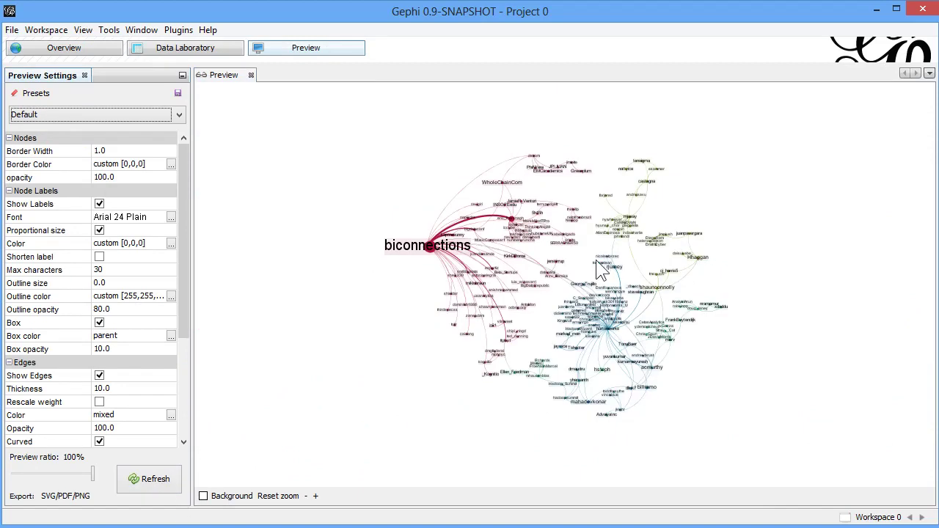
left_click(95, 53)
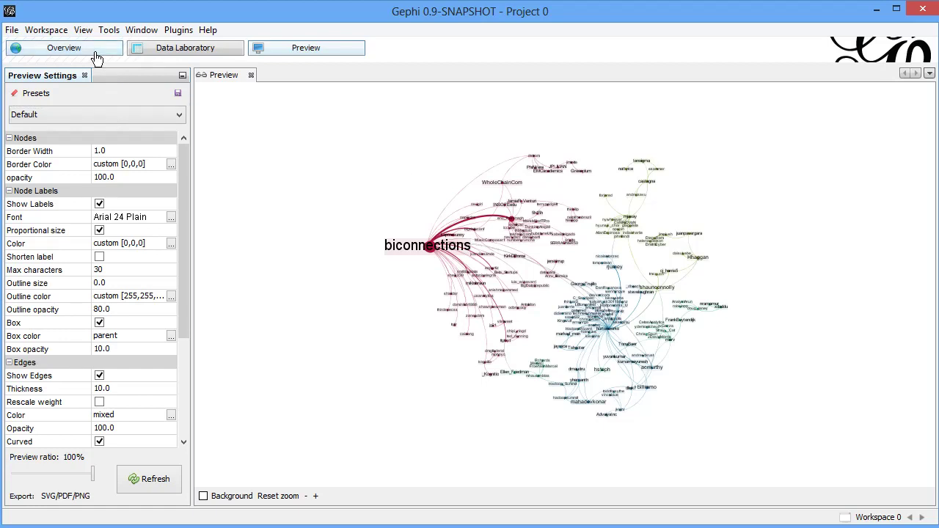
Step: Switch the layout to Force Atlas with gravity 6 and run it for a few seconds
left_click(75, 276)
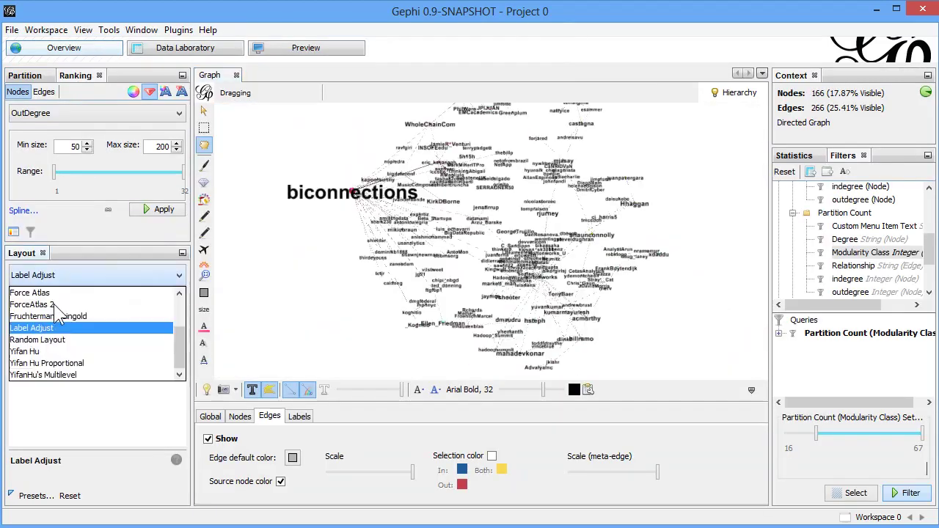
left_click(44, 293)
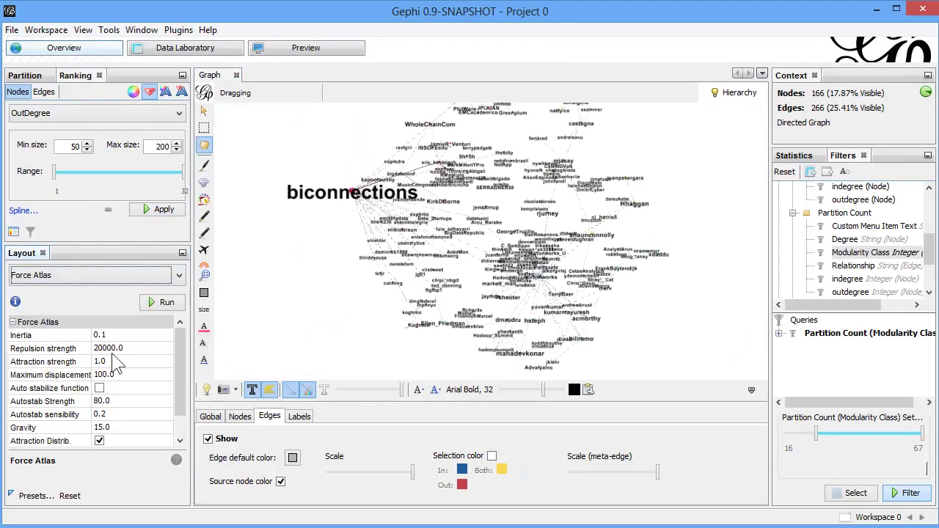
left_click(128, 430)
type("6")
key("Return")
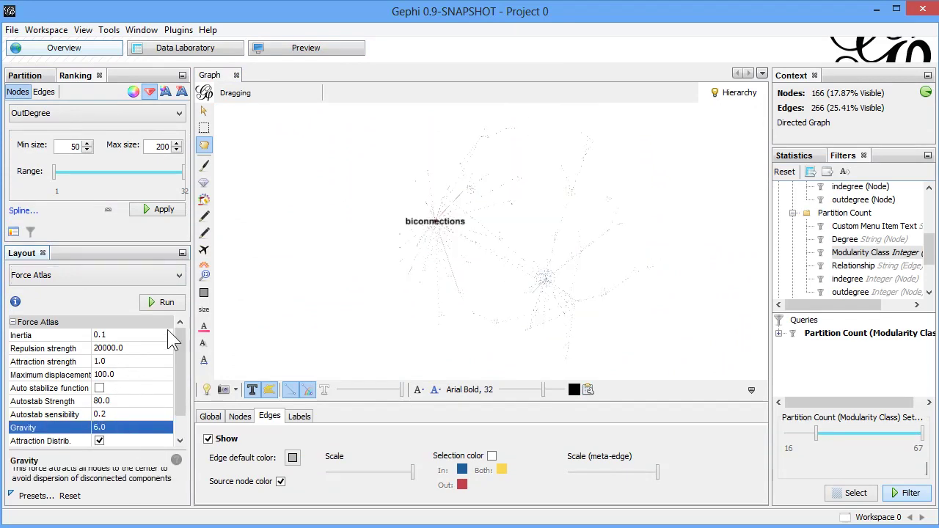
left_click(163, 304)
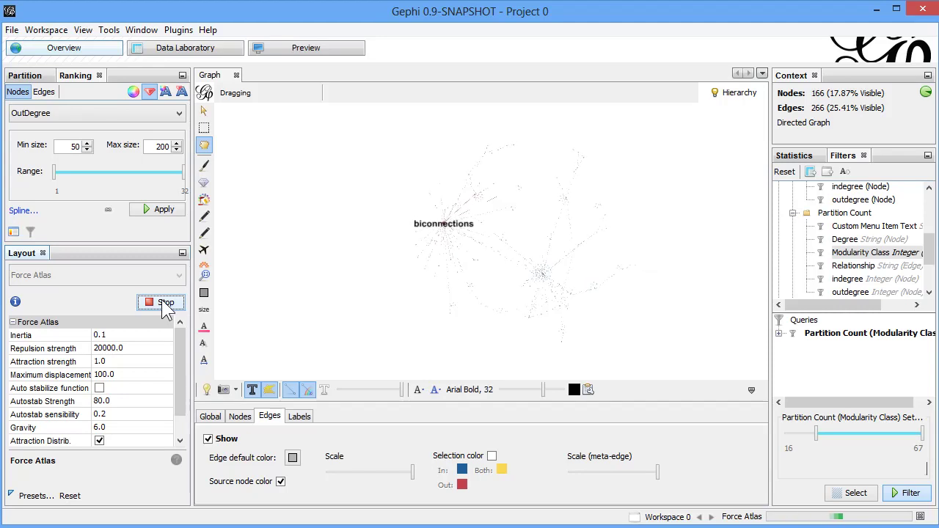
left_click(163, 303)
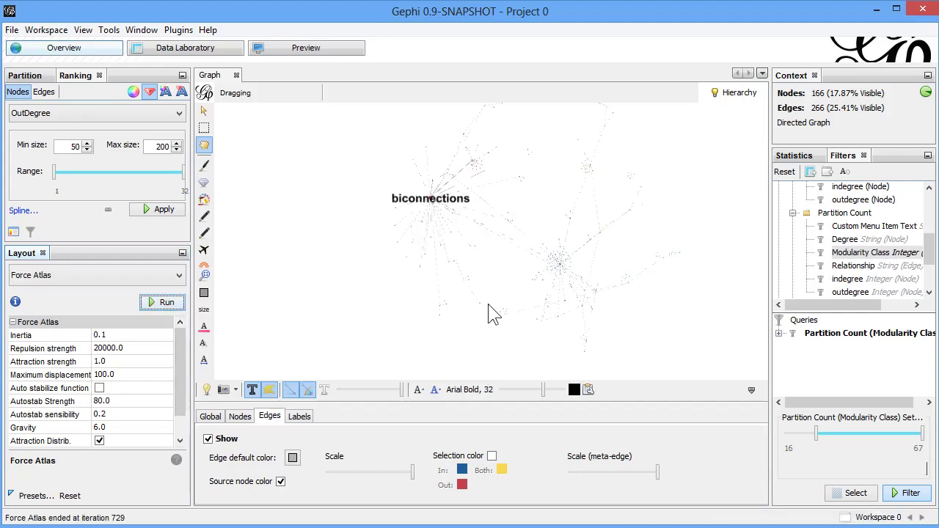
Step: Collapse the graph's visualization settings, inspect the spread-out layout, and refresh the network preview
left_click(751, 390)
scroll(479, 327, "up", 4)
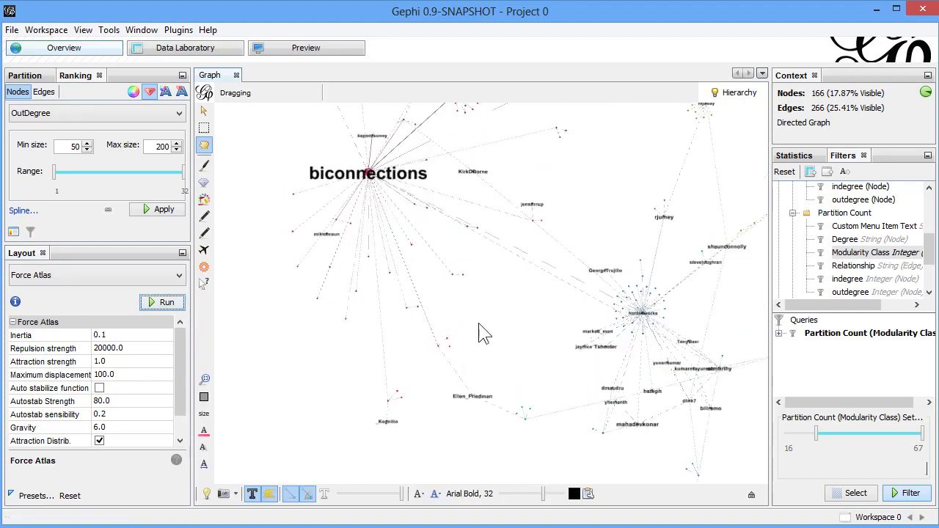
scroll(478, 332, "up", 1)
scroll(478, 332, "up", 1)
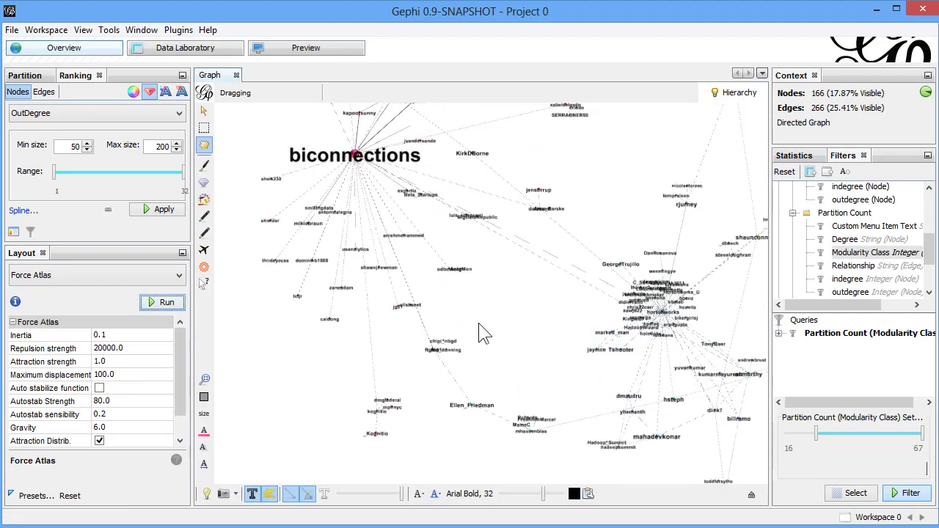
scroll(478, 332, "down", 3)
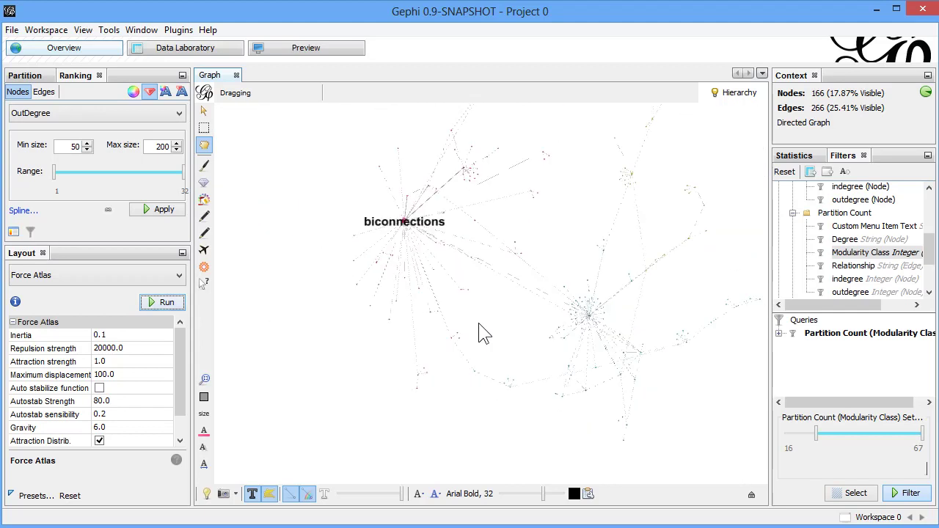
scroll(484, 333, "down", 1)
left_click(293, 50)
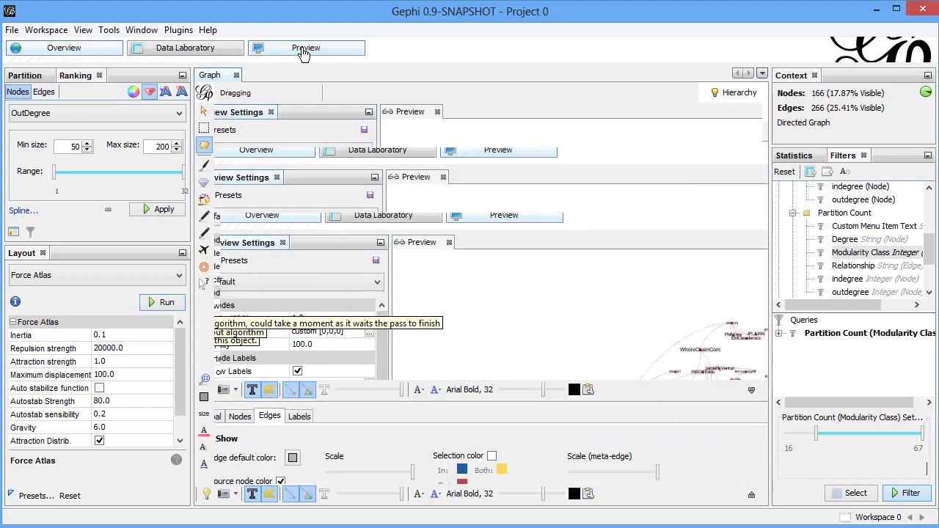
left_click(146, 486)
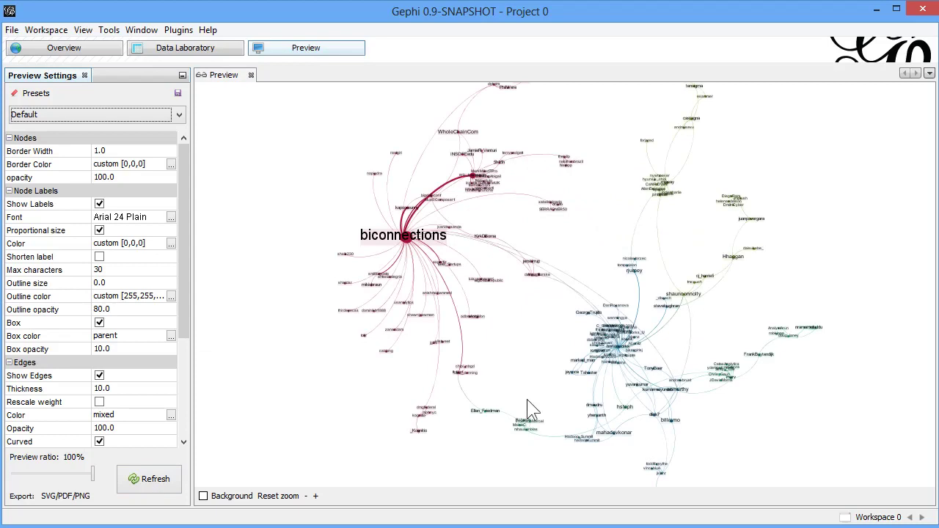